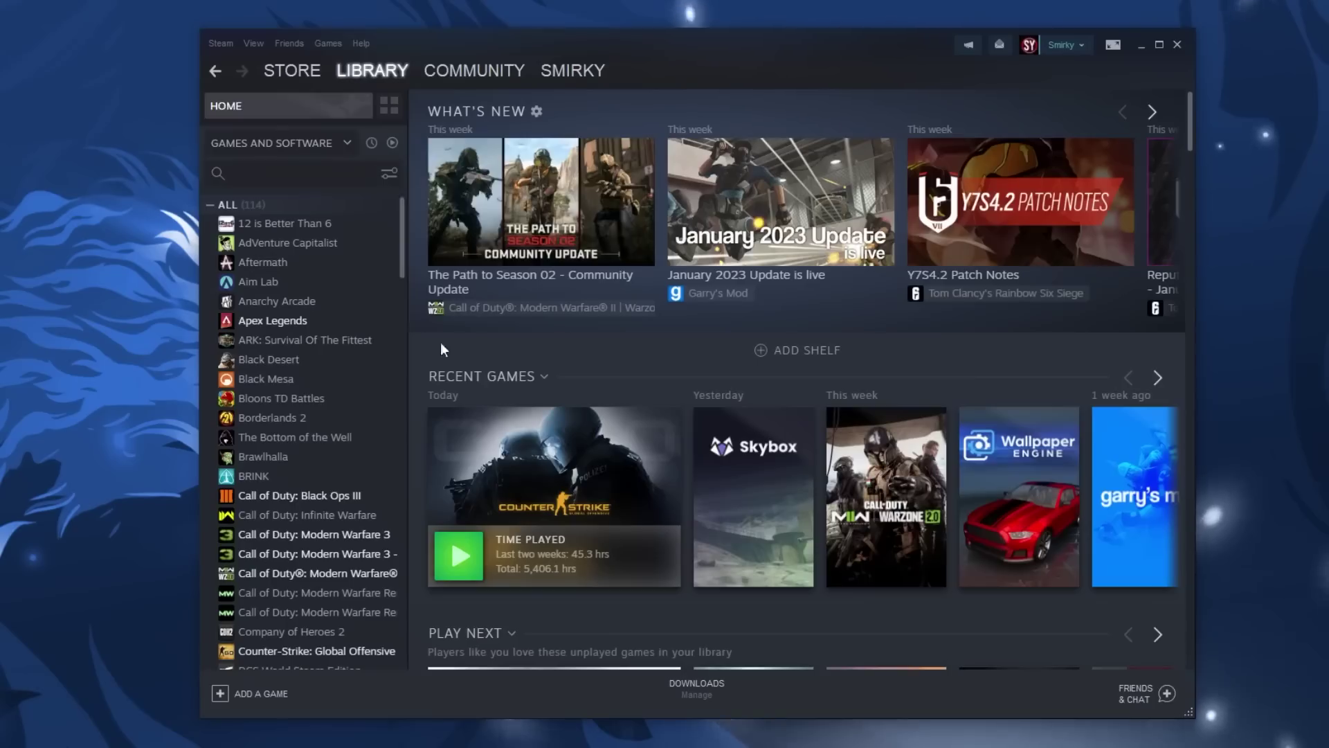
Open the Steam settings and review the Remote Play options and the broadcasting privacy choices, keeping broadcasting disabled.
click(220, 43)
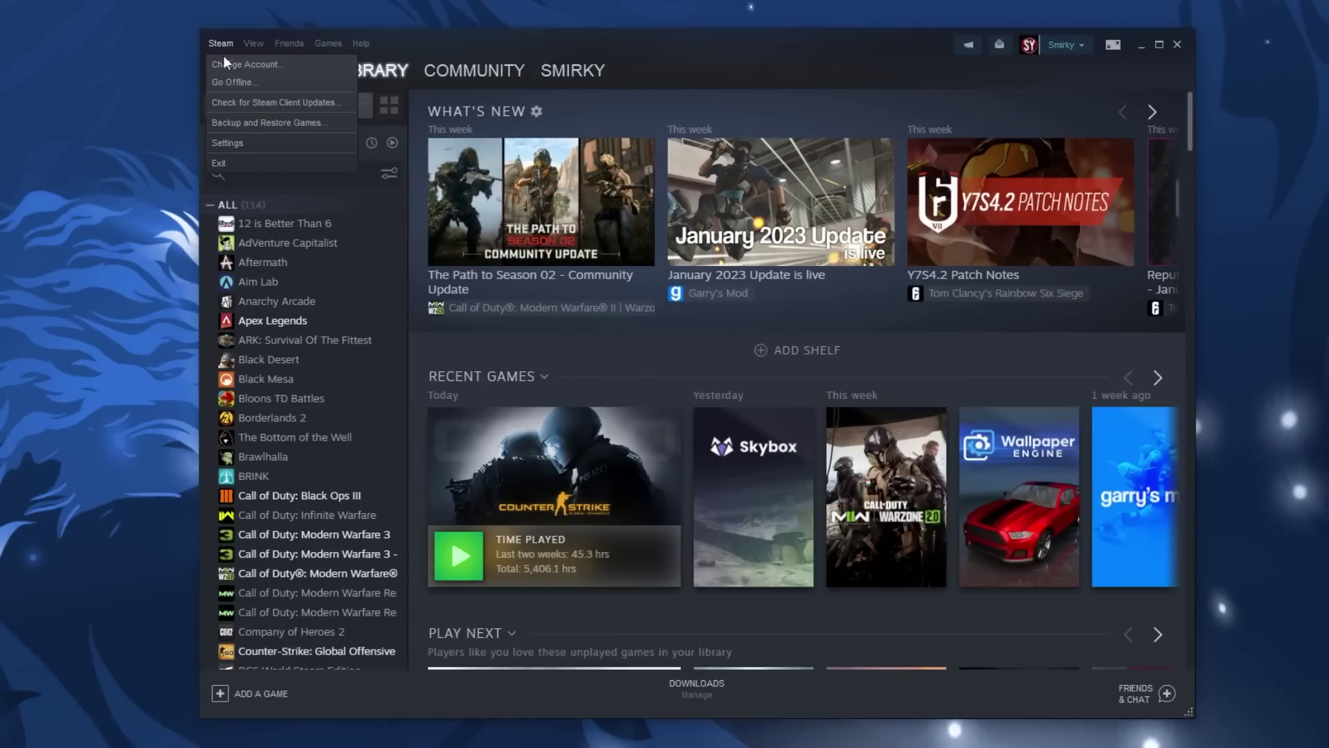
click(264, 140)
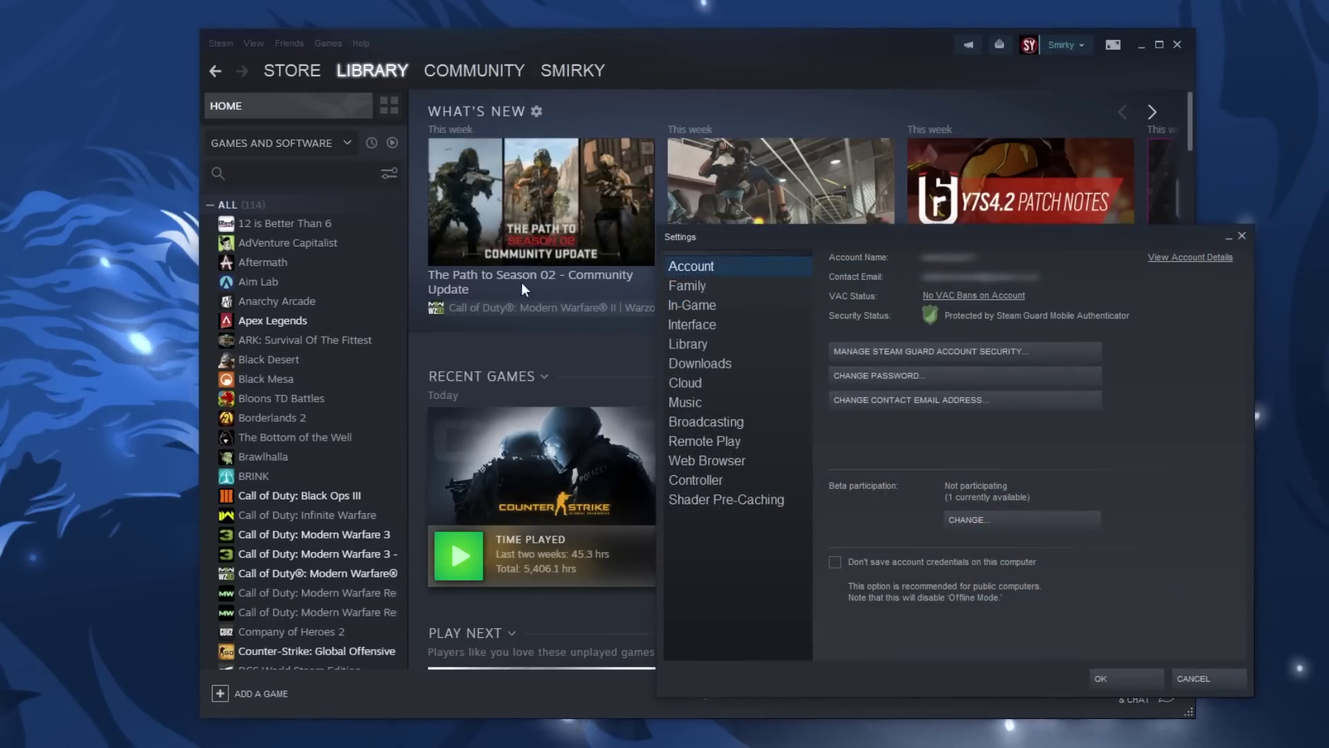
click(735, 443)
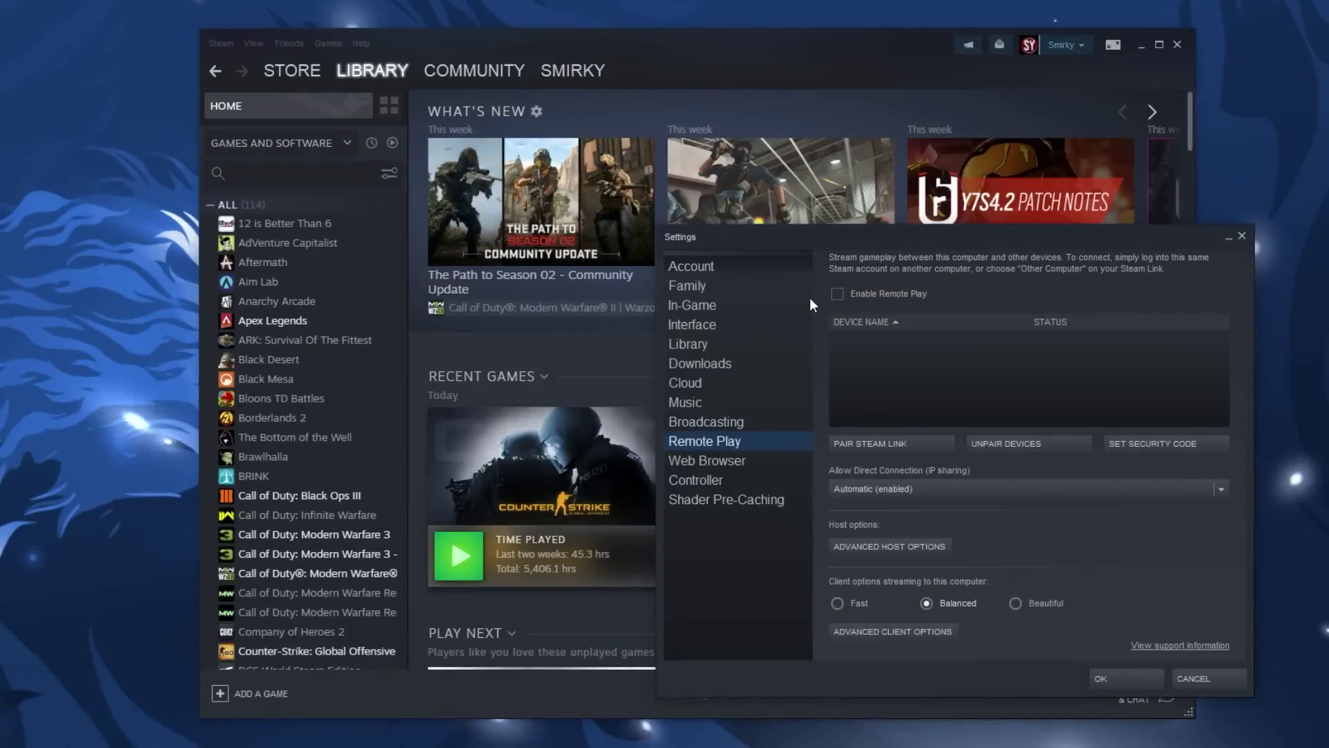
click(753, 426)
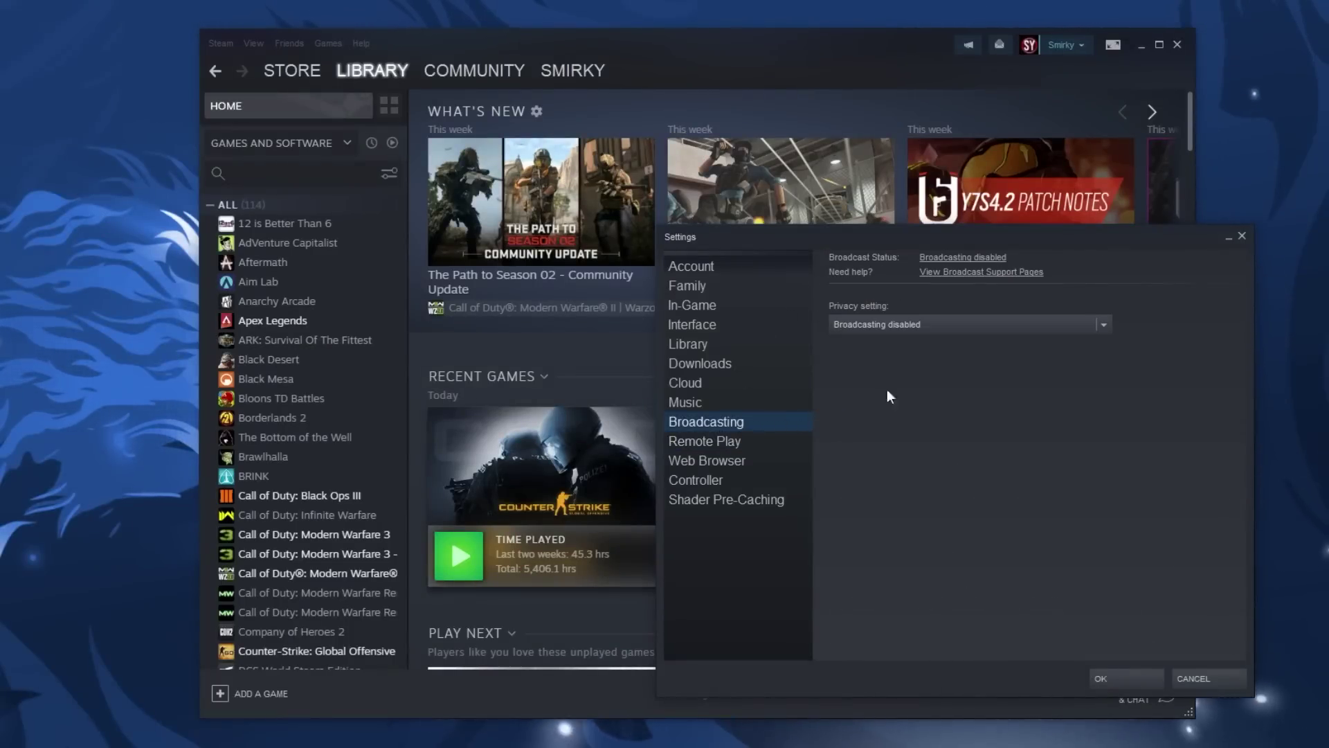
click(926, 331)
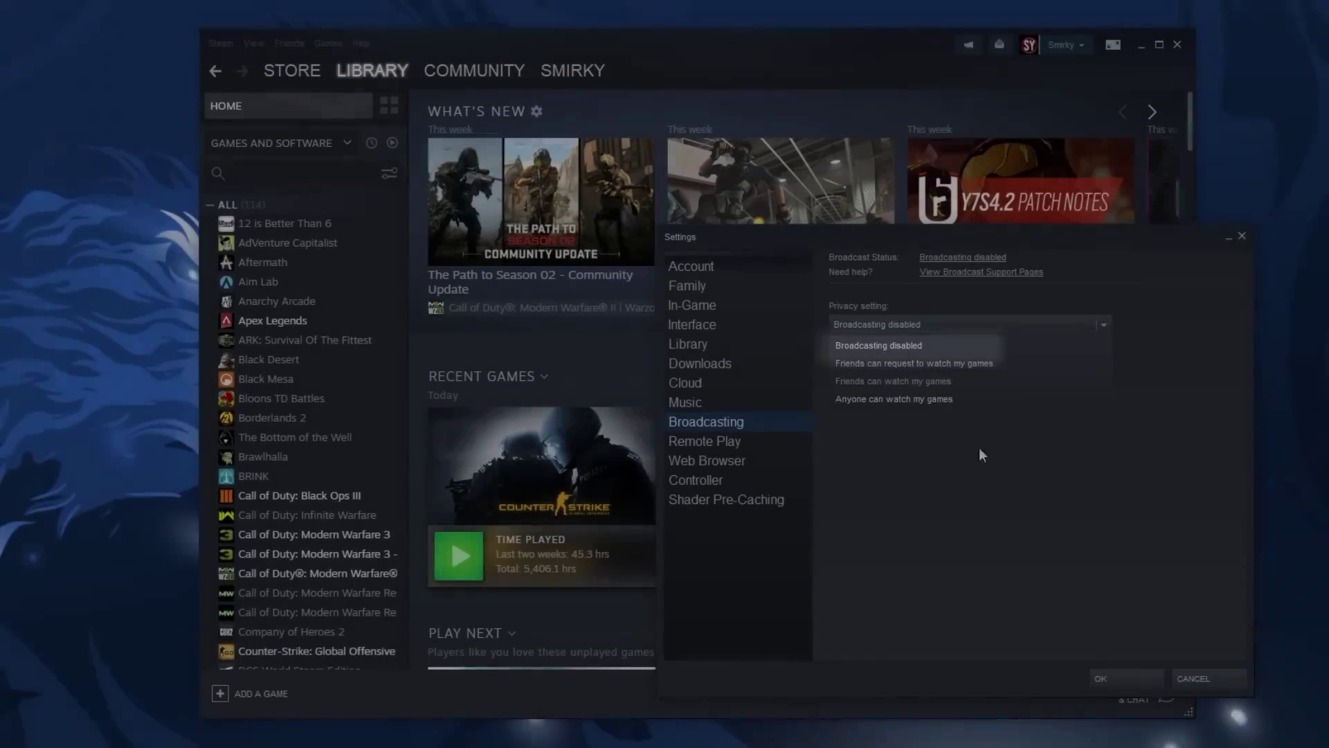
click(1062, 546)
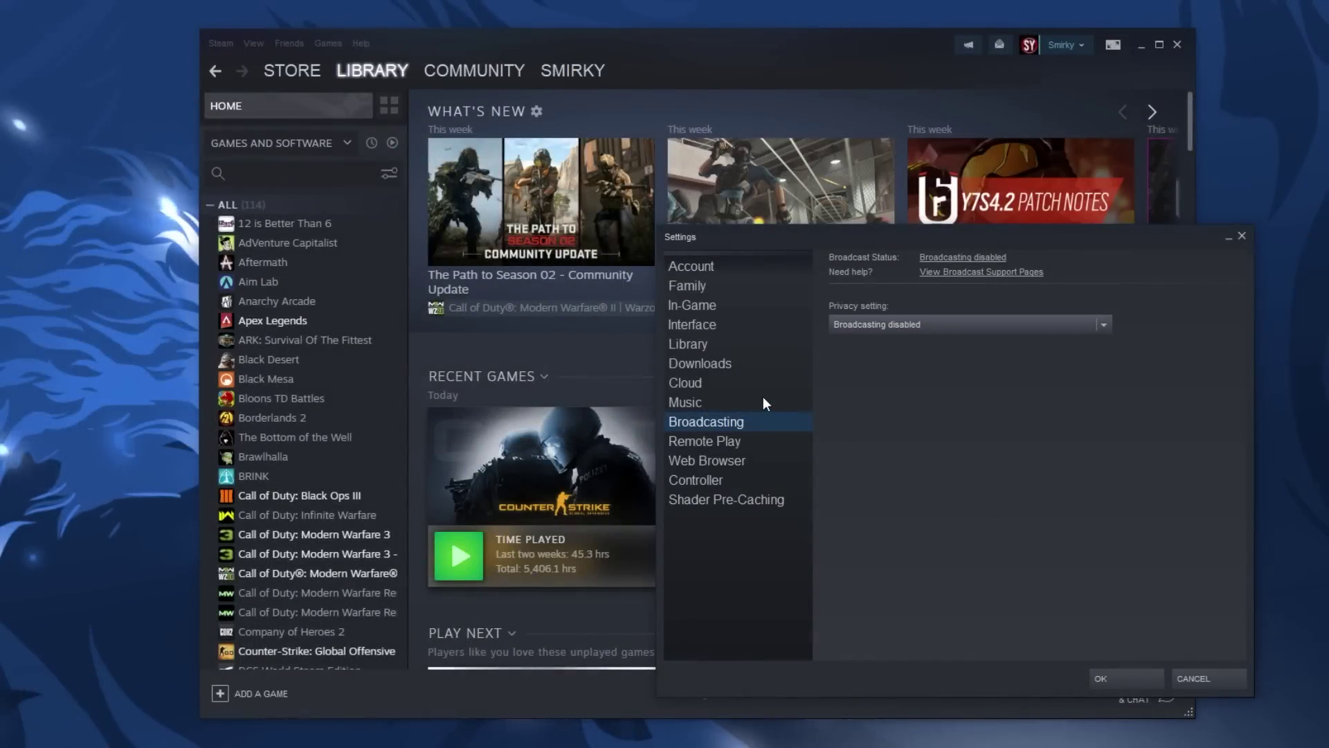
In the interface settings, select Library as the startup window, disable scaling text and icons to match the monitor, and save without restarting.
click(715, 324)
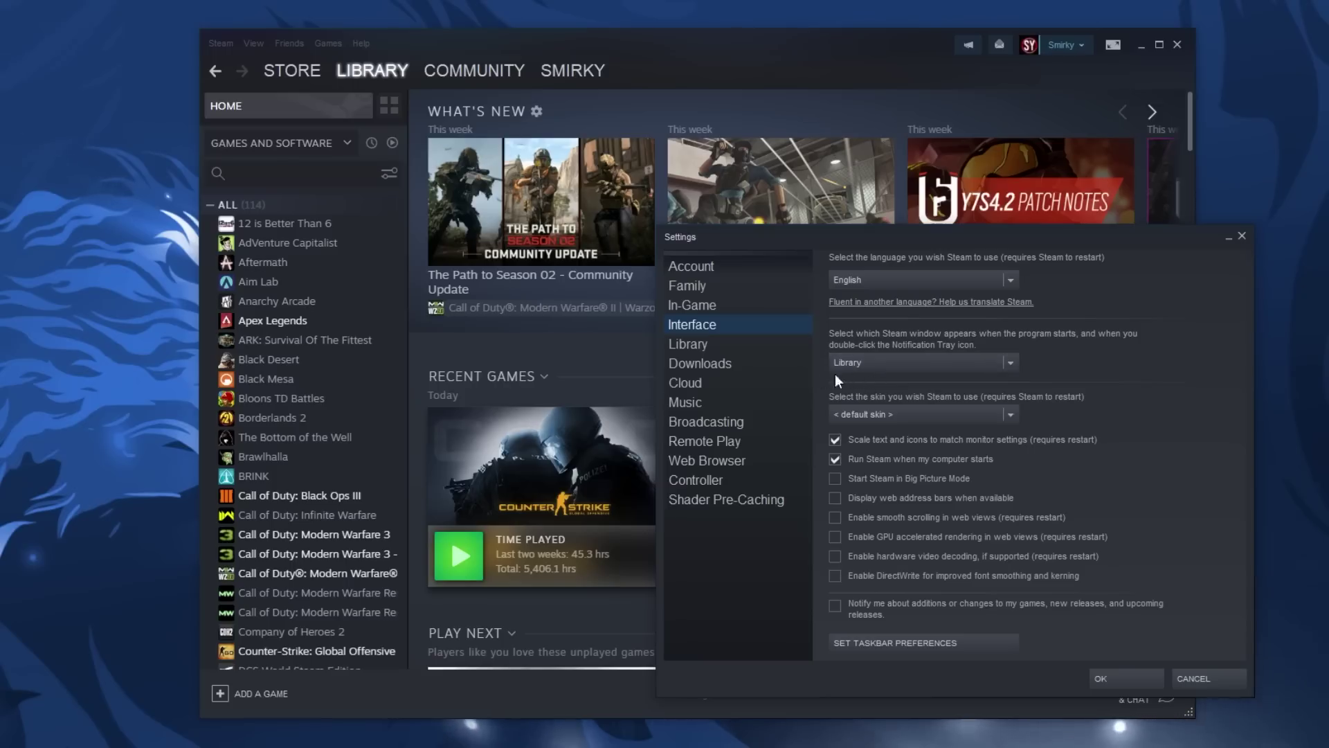
click(863, 363)
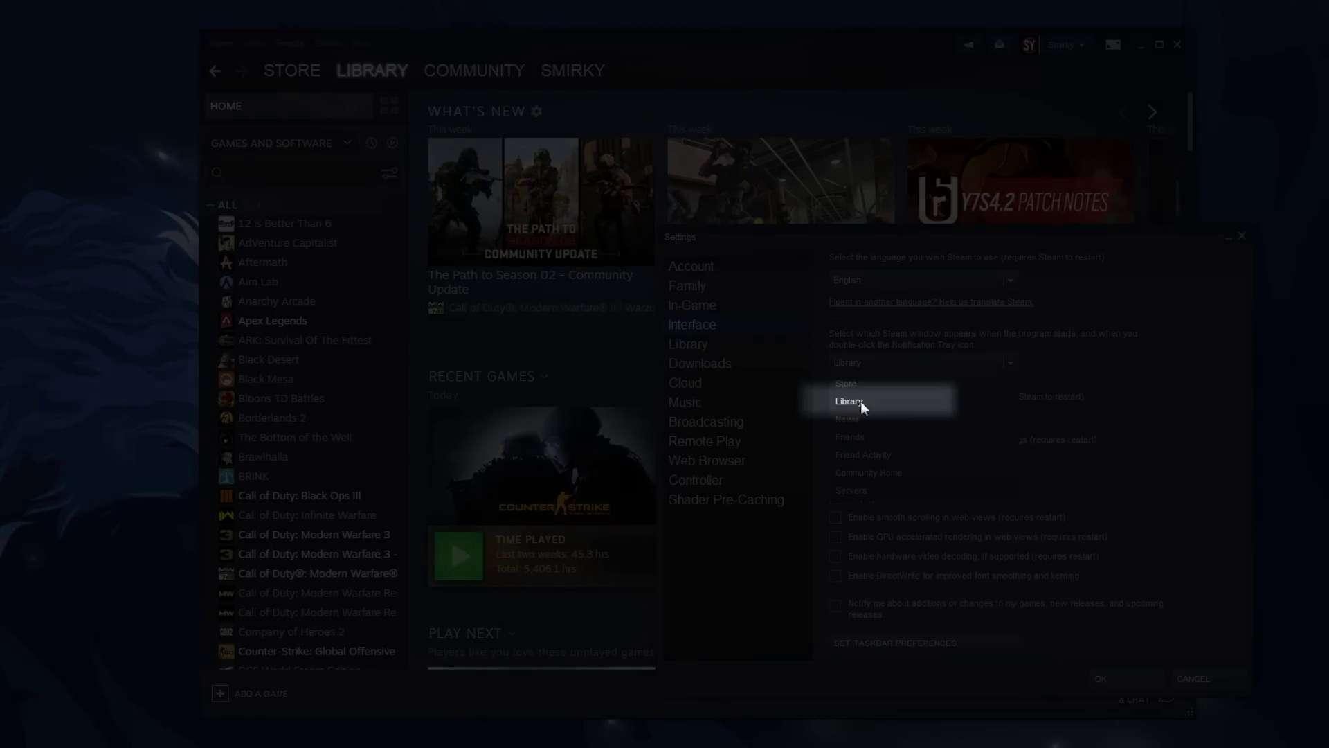
click(861, 401)
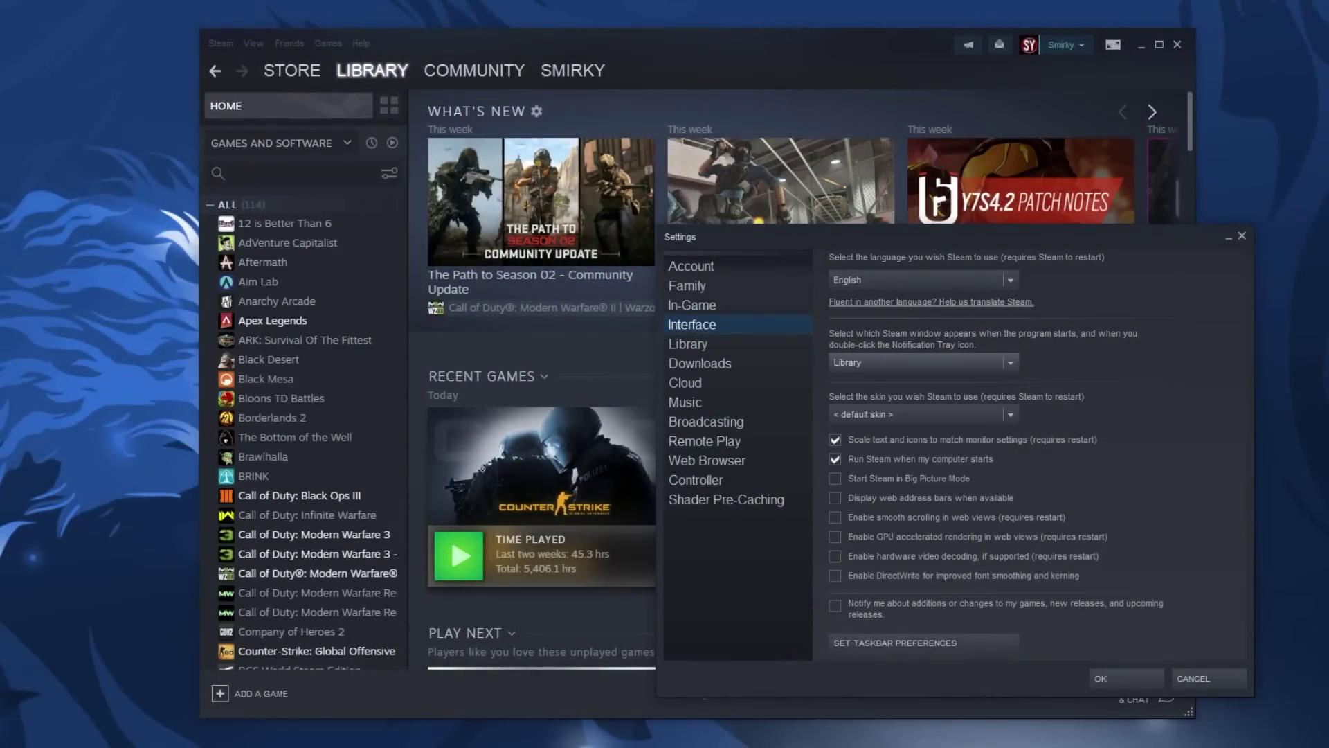
click(836, 440)
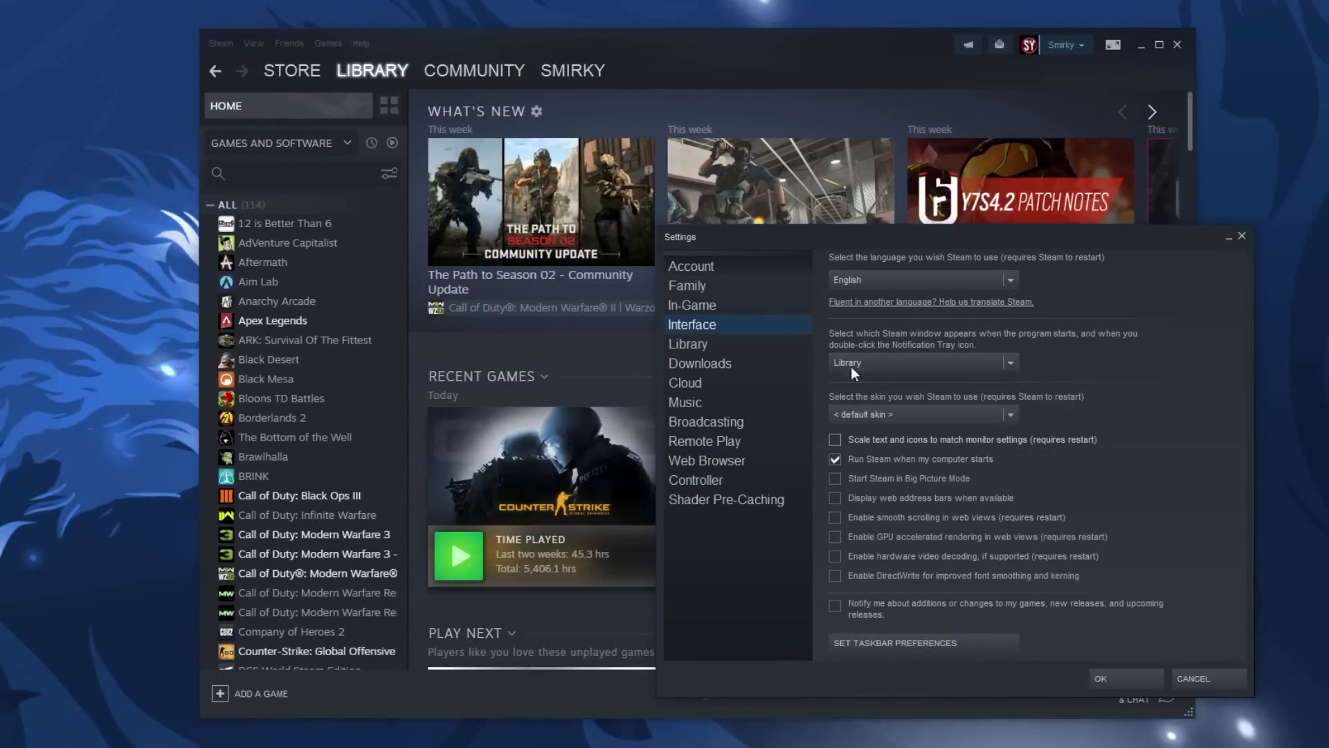
click(1111, 678)
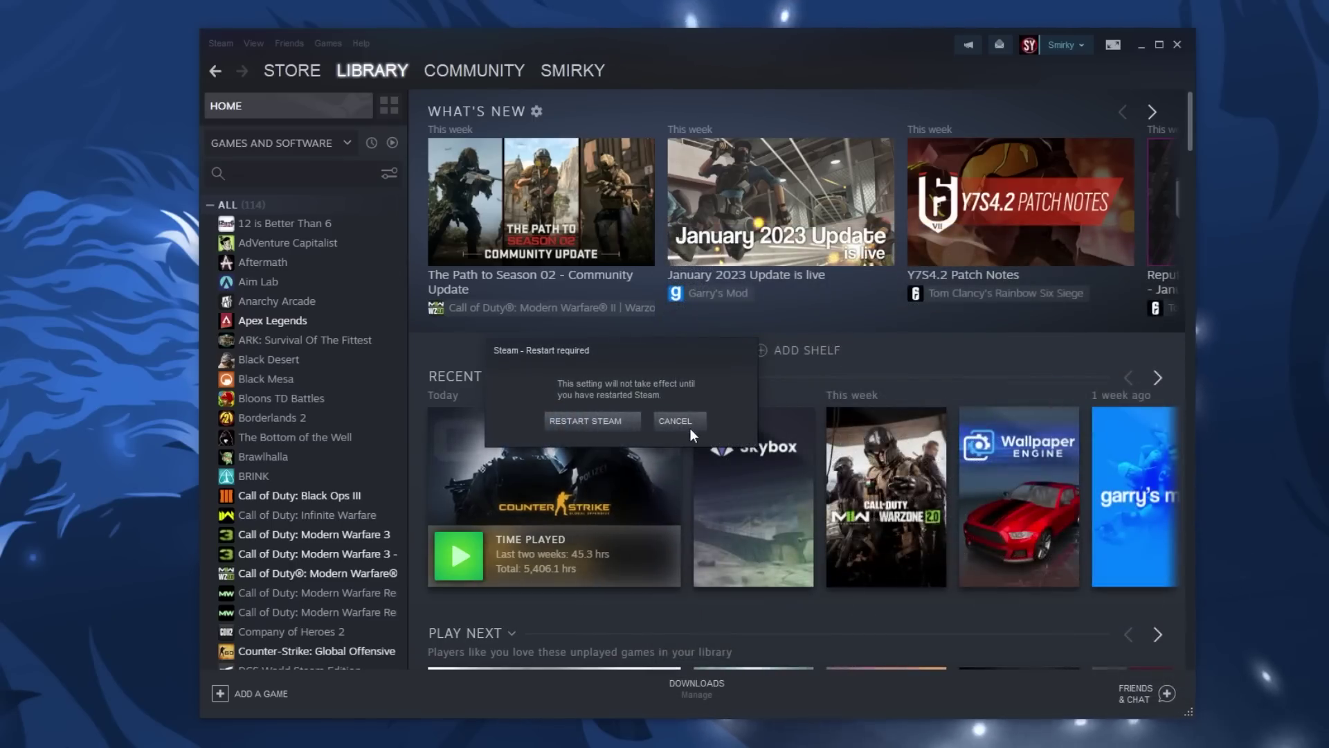
click(685, 422)
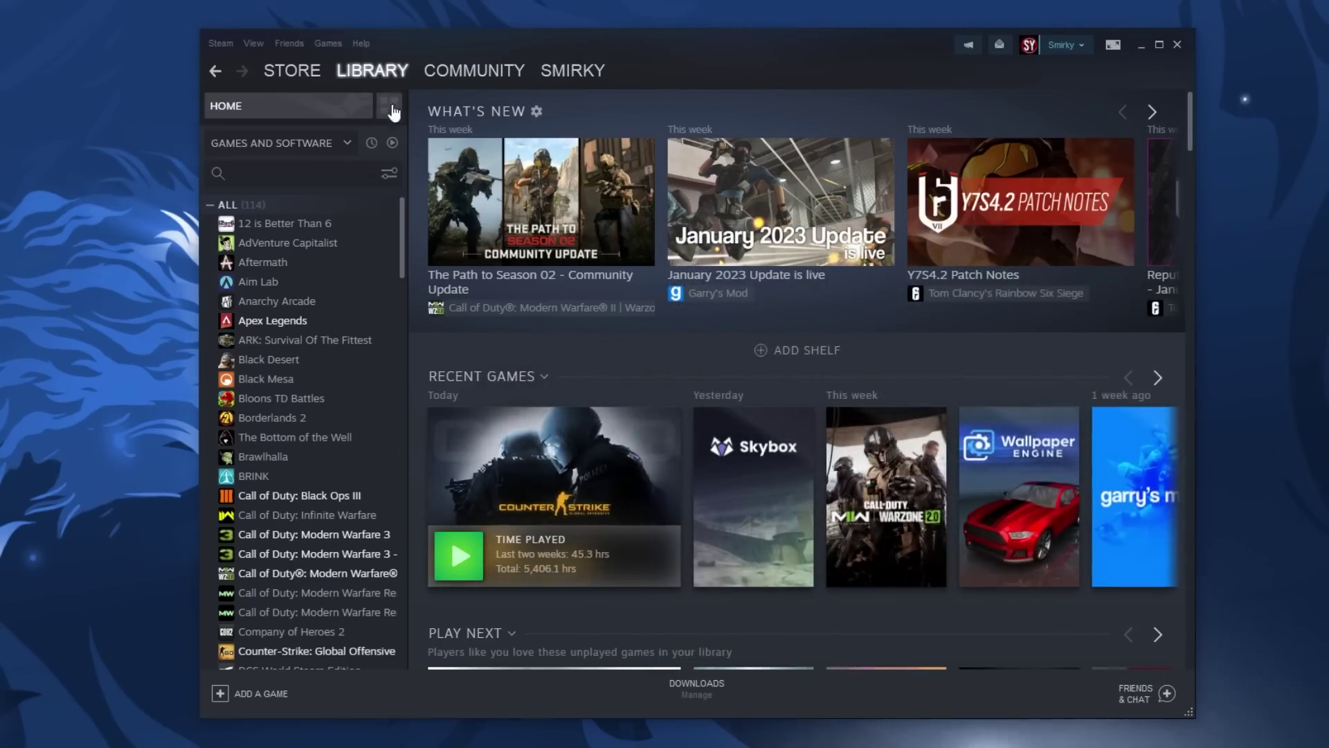
Open the properties of Counter-Strike: Global Offensive and replace its existing launch options with -novid.
scroll(311, 543, down, 3)
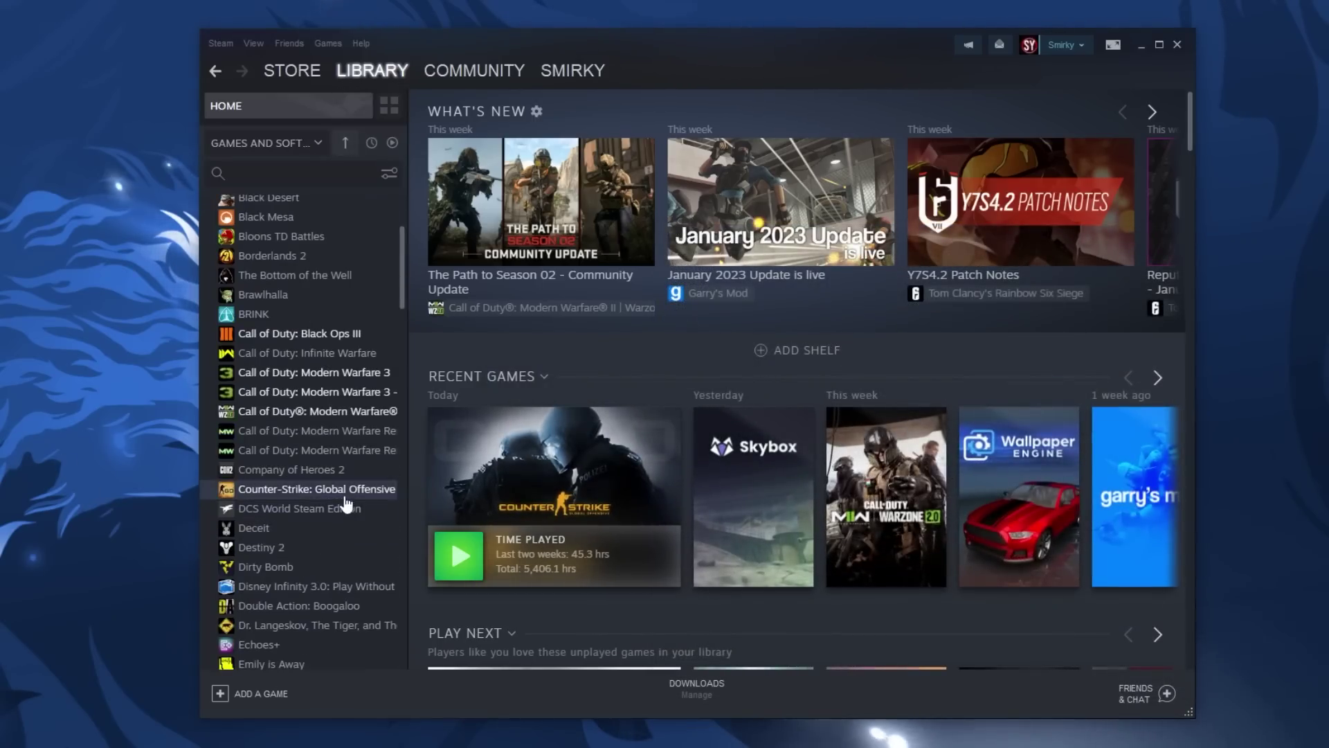
right_click(346, 493)
click(413, 598)
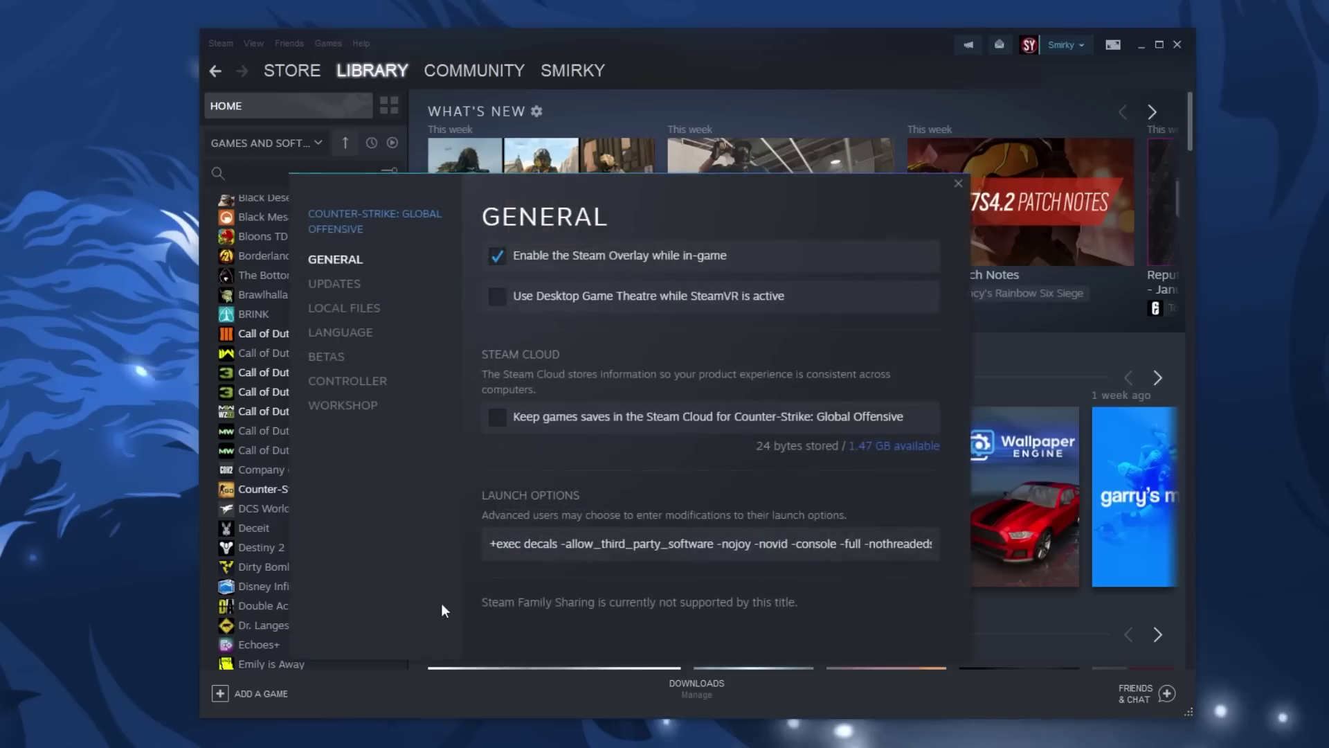
click(585, 547)
key(ctrl+a)
key(BackSpace)
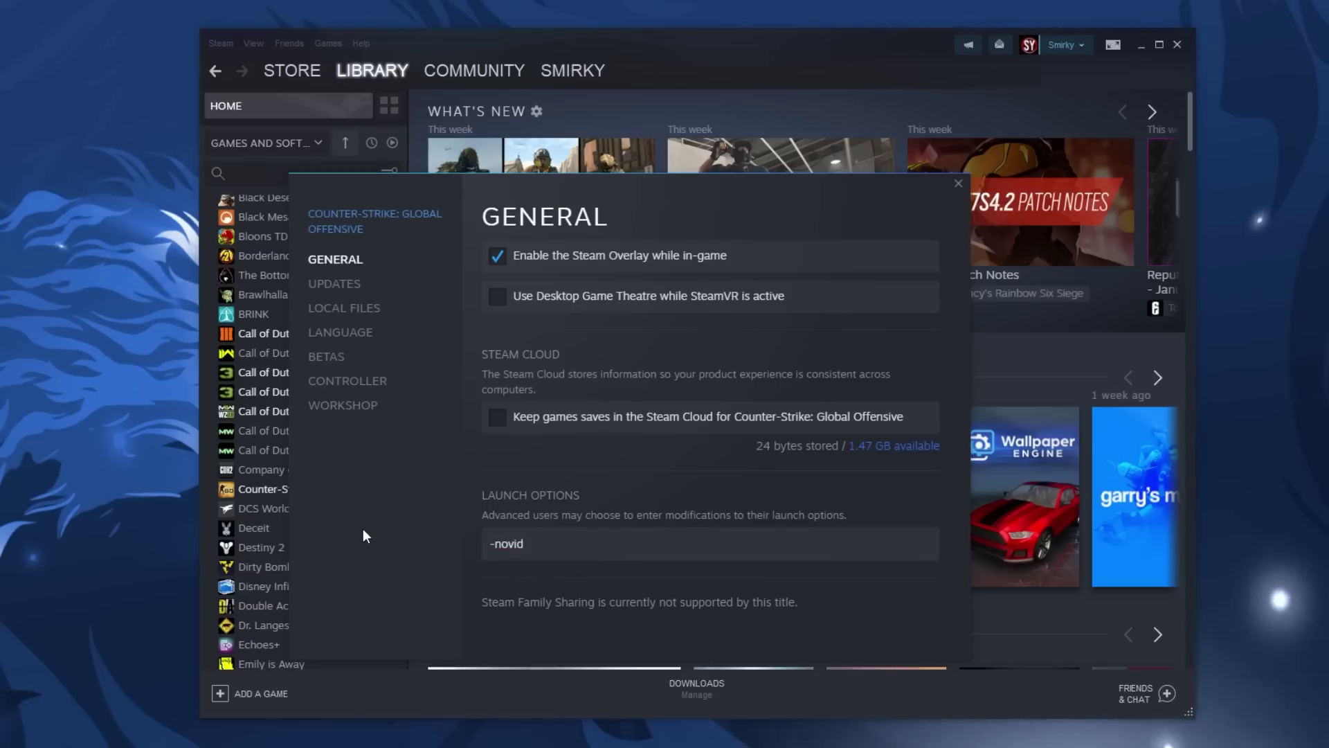
Append -nojoy and -tickrate 128 to the game's launch options.
click(555, 558)
text(-no)
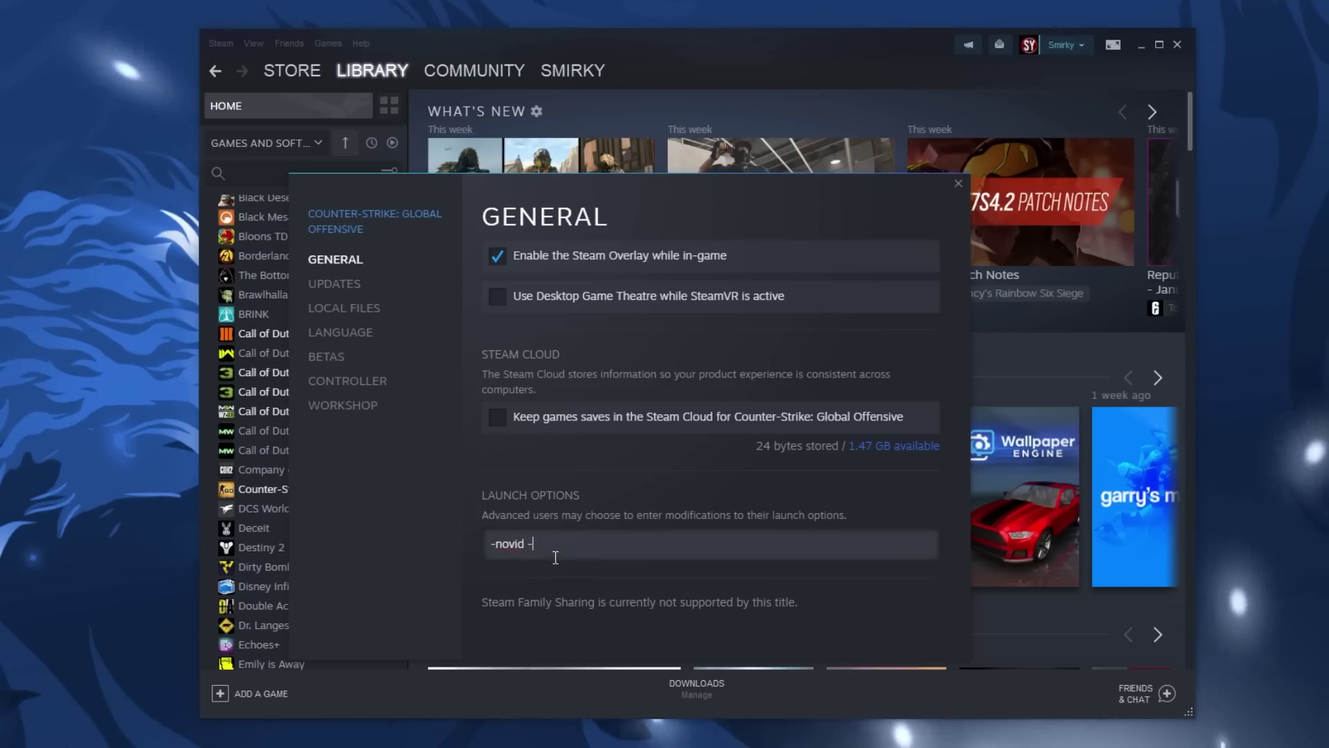
text(joy)
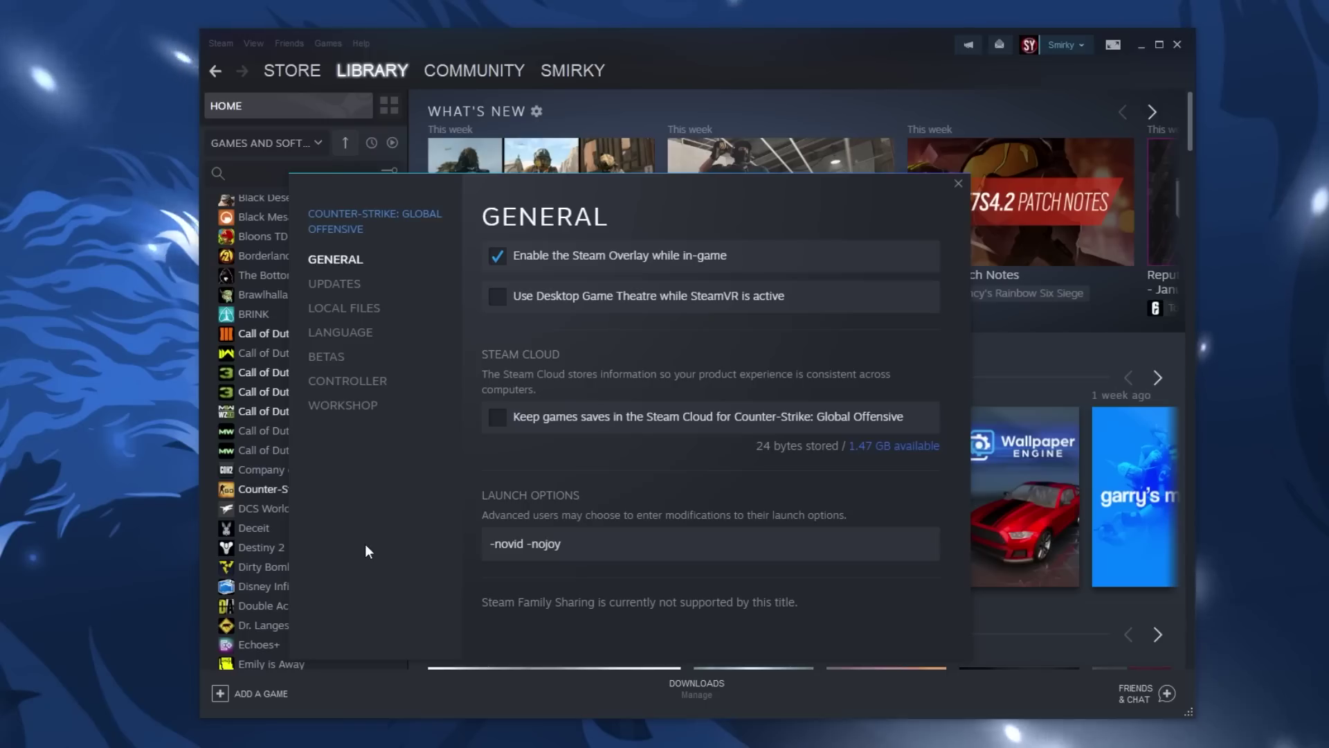
click(606, 551)
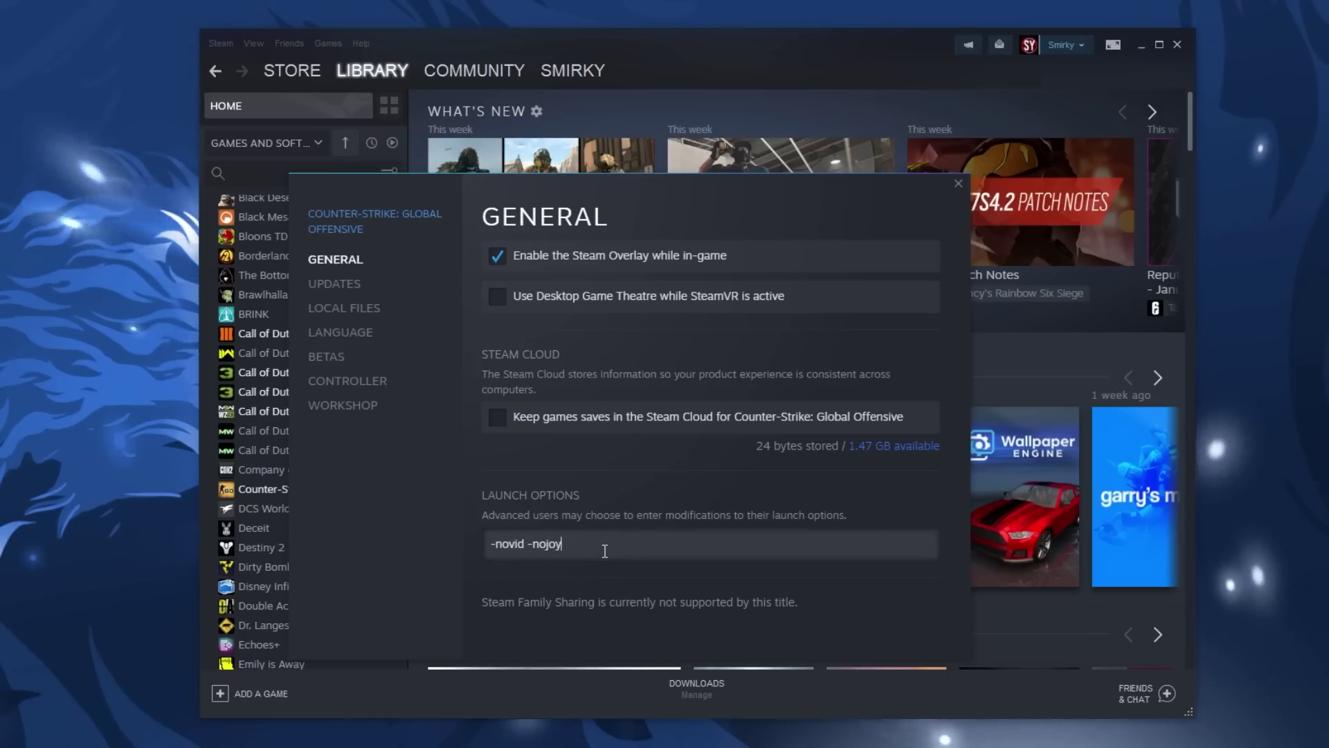
text(-tickrate 128)
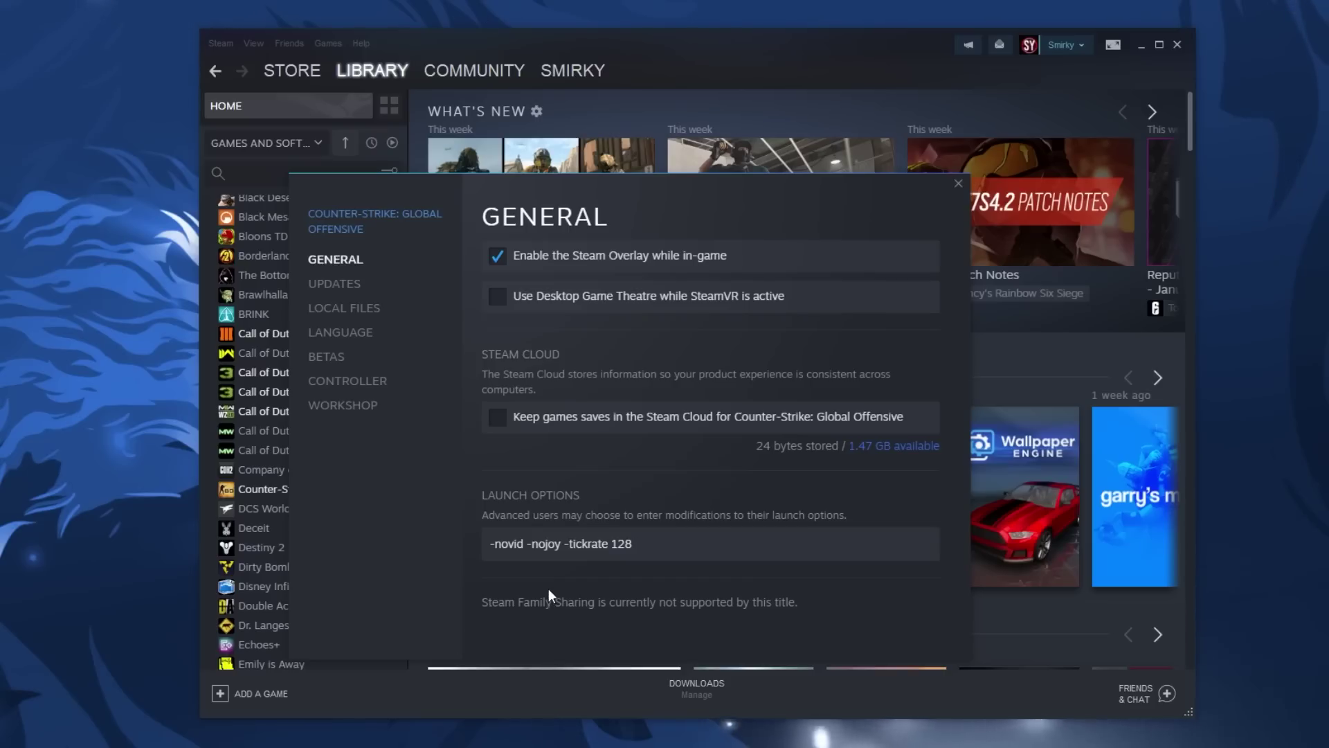
Append -nothreadsockets to the end of the game's launch options.
click(700, 547)
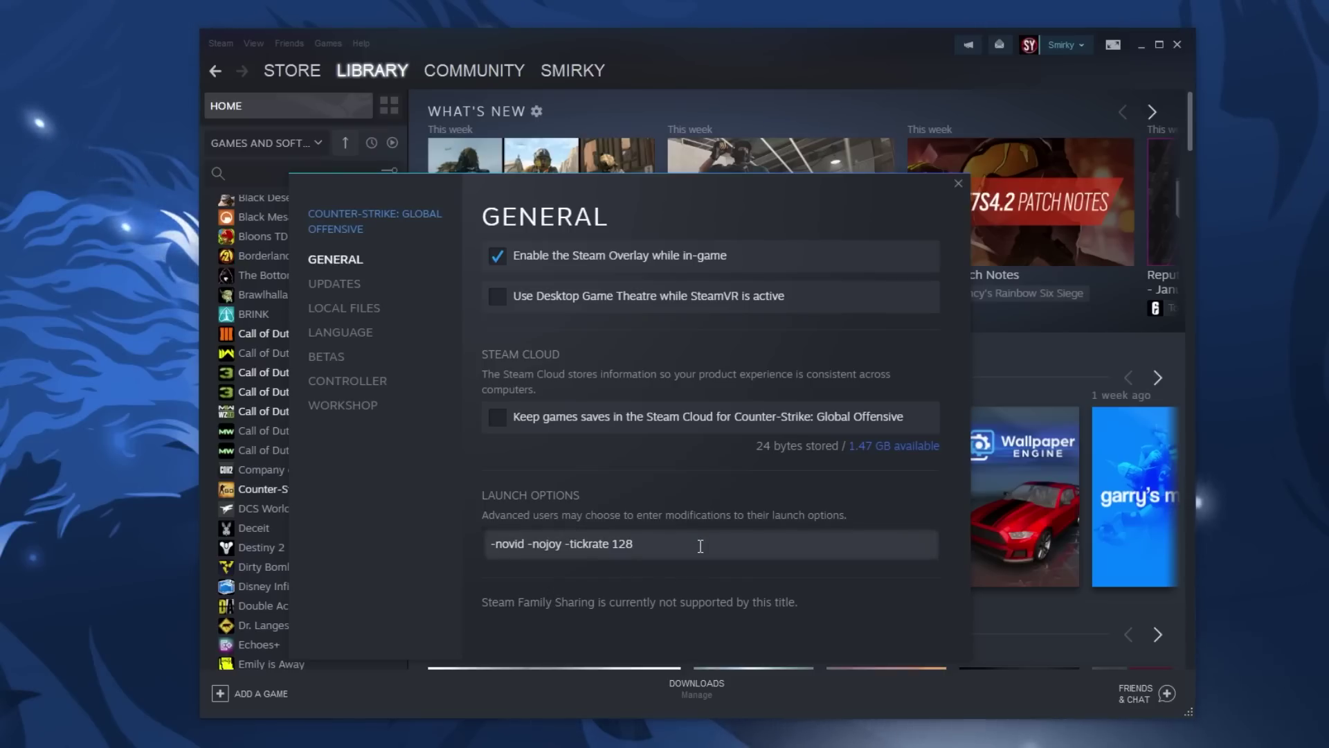
text(-)
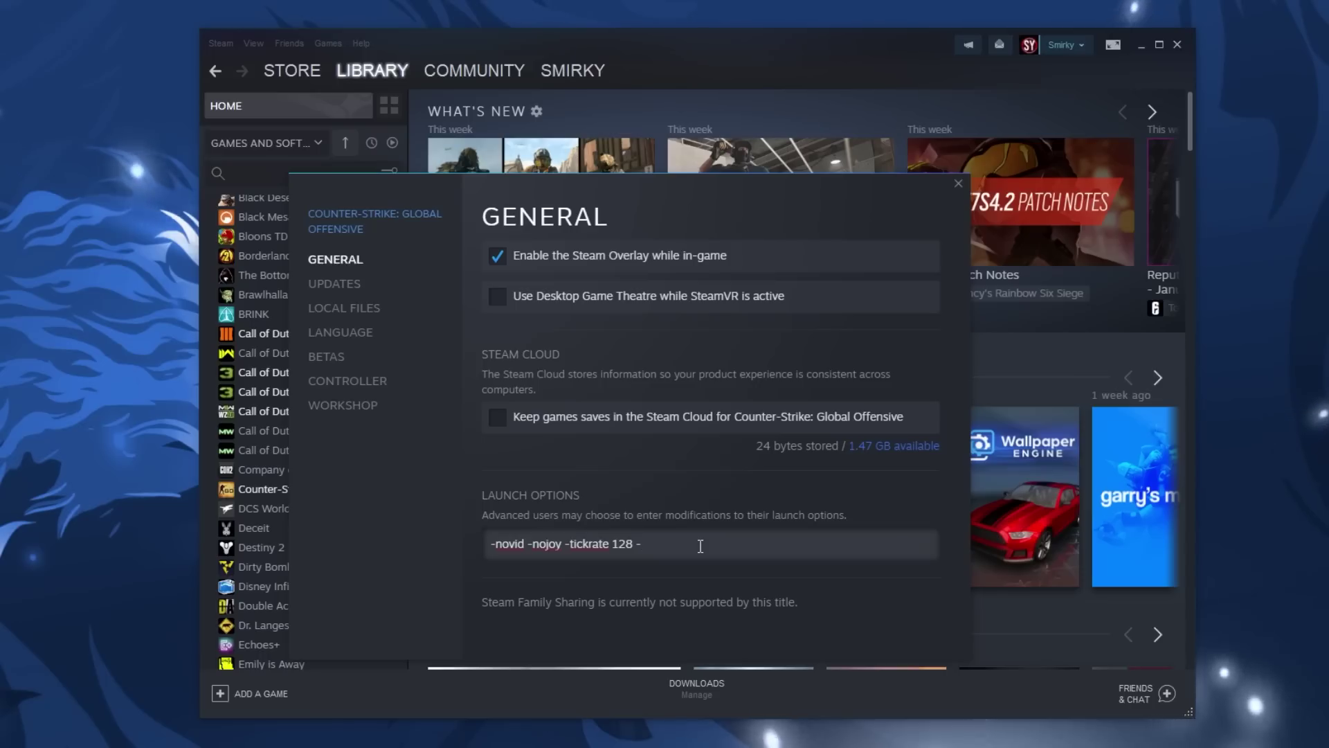
text(nothreadsocket)
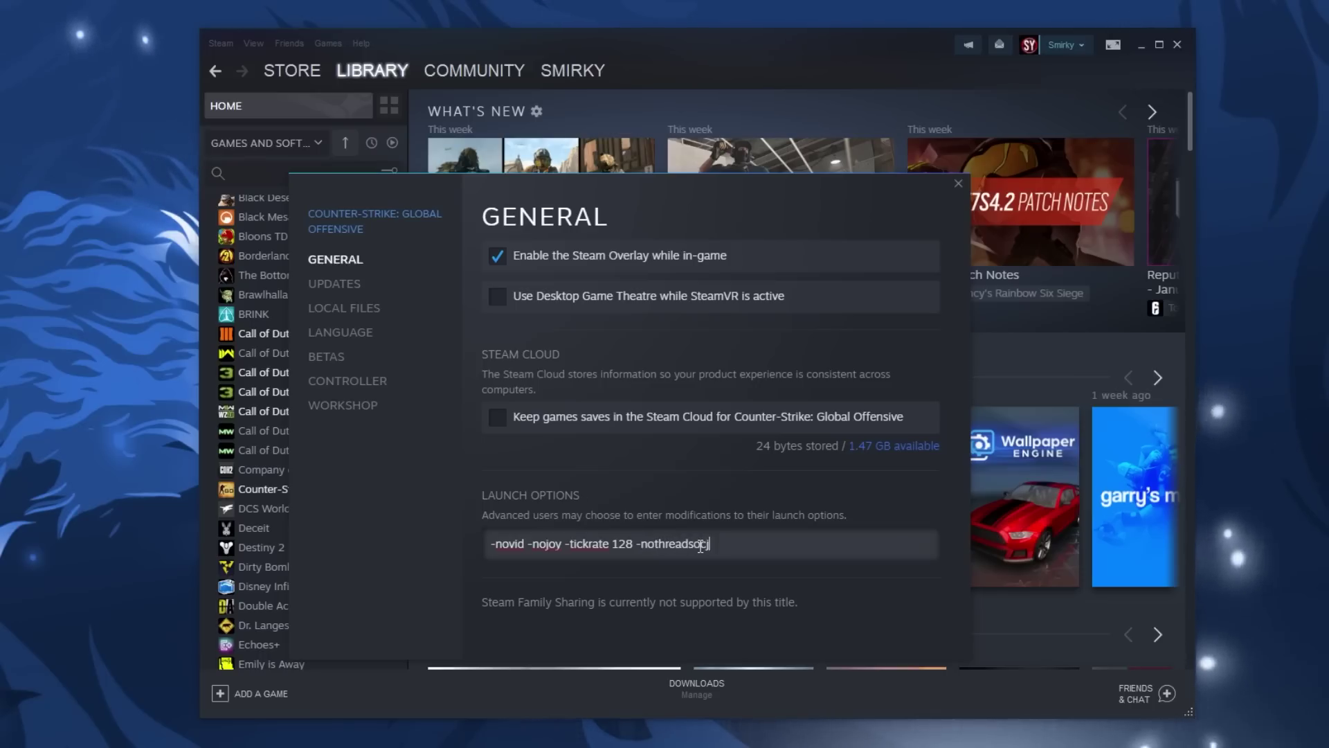
text(s)
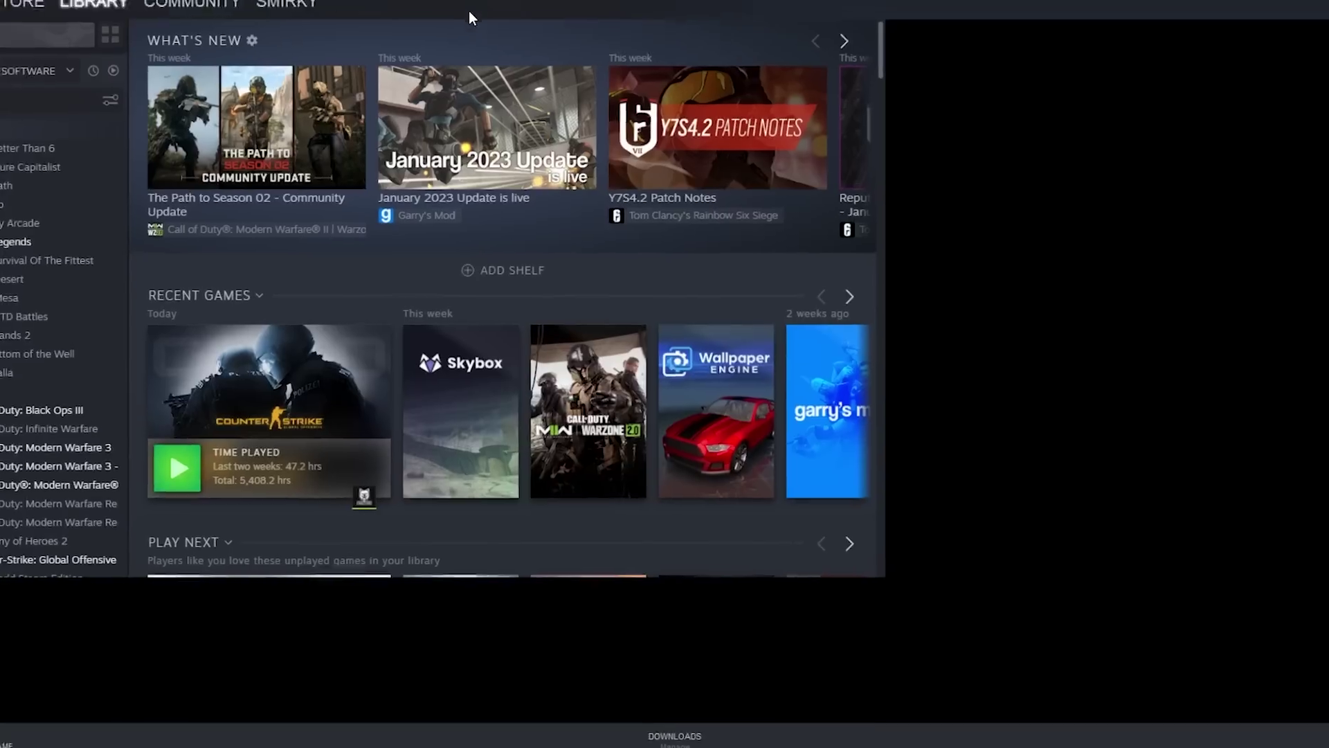
Maximize the library window and browse the local files of Counter-Strike: Global Offensive.
double_click(468, 10)
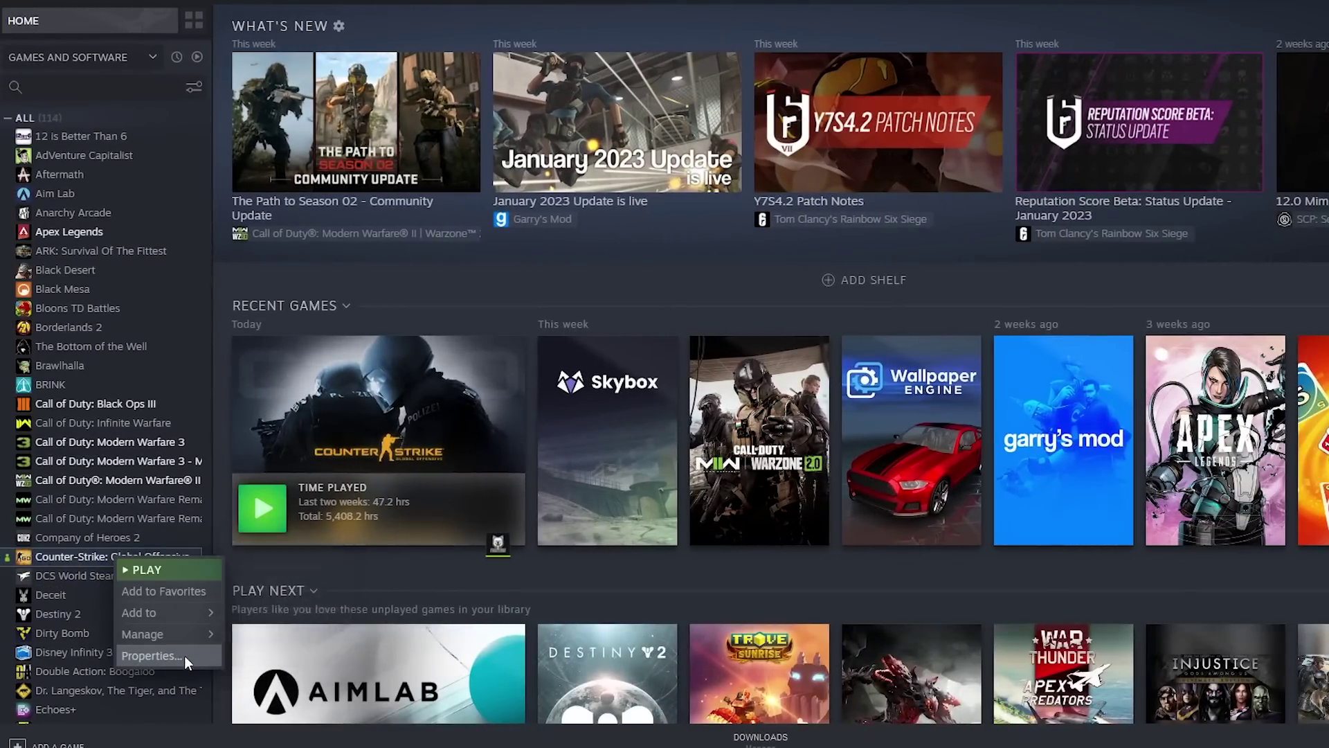
mouse_move(199, 638)
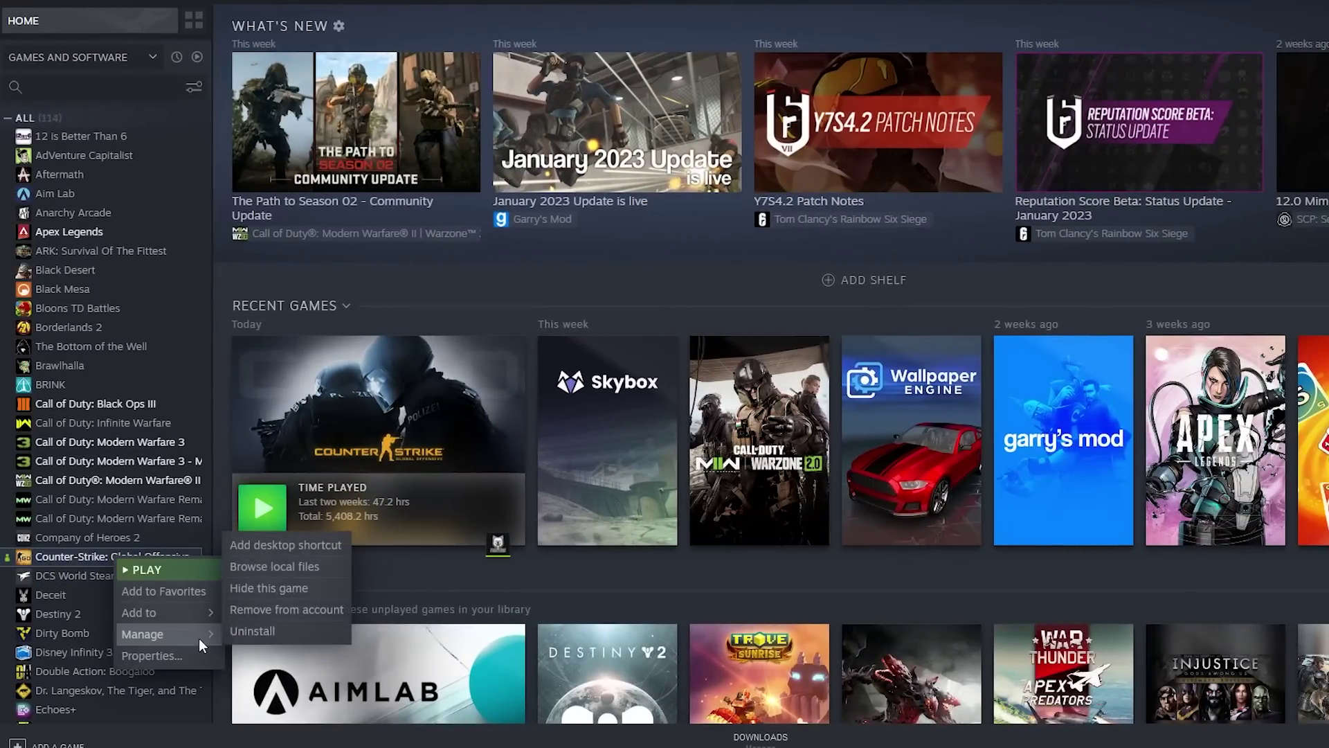
click(316, 567)
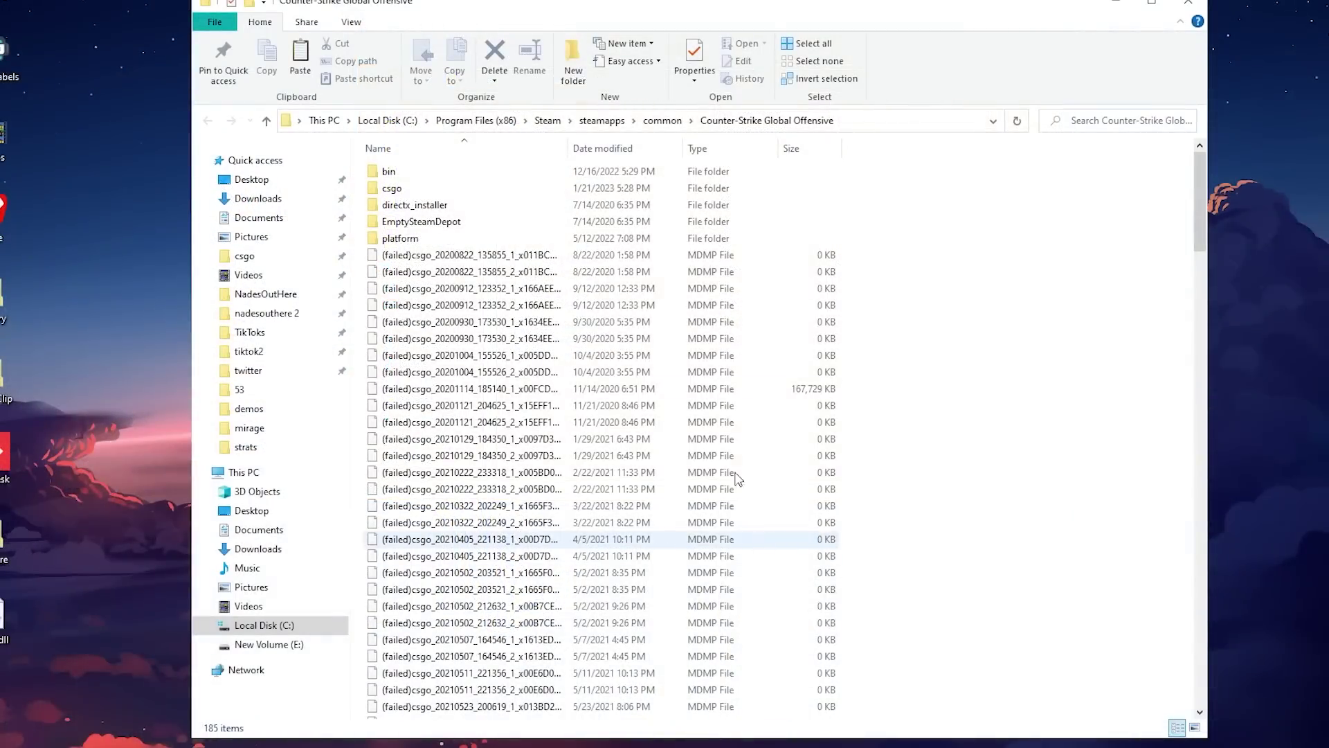
Select all MDMP files whose names start with (failed)csgo in the game folder and delete them.
drag(860, 258, 491, 495)
scroll(572, 547, down, 4)
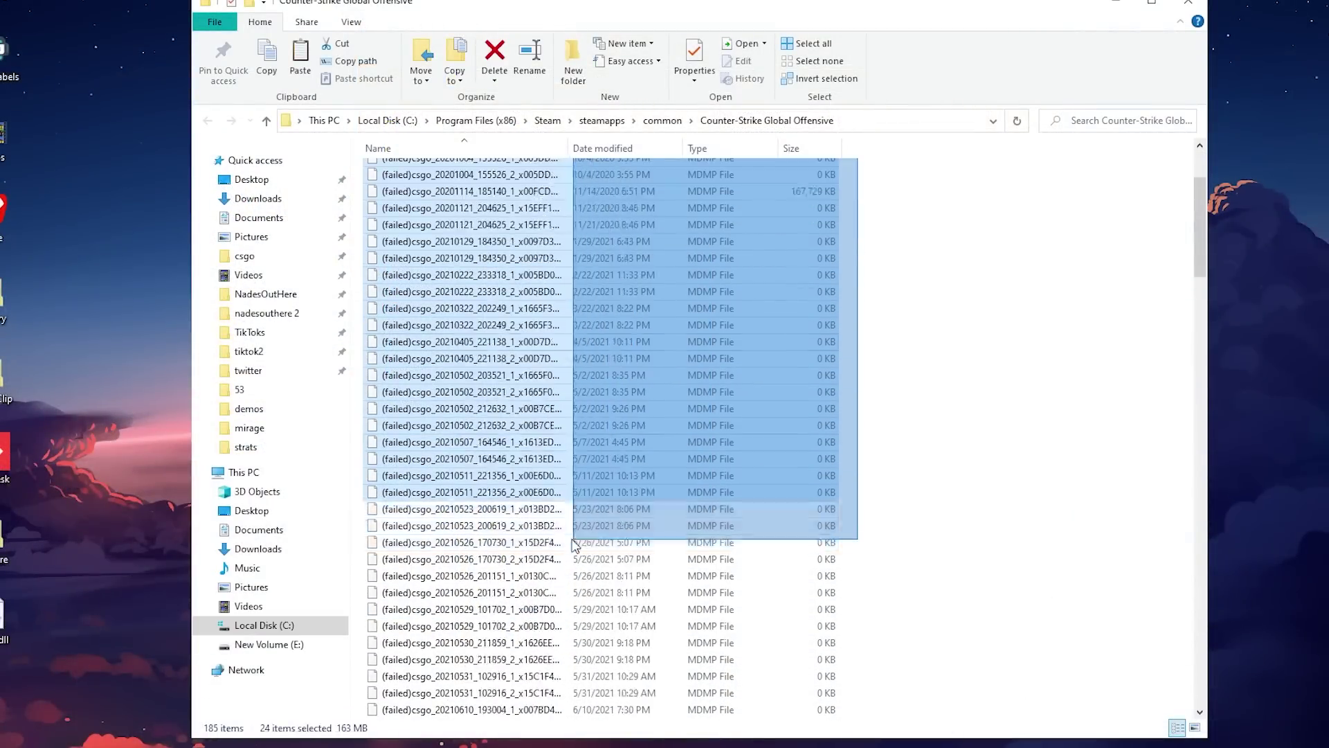
scroll(547, 596, down, 20)
scroll(490, 496, down, 7)
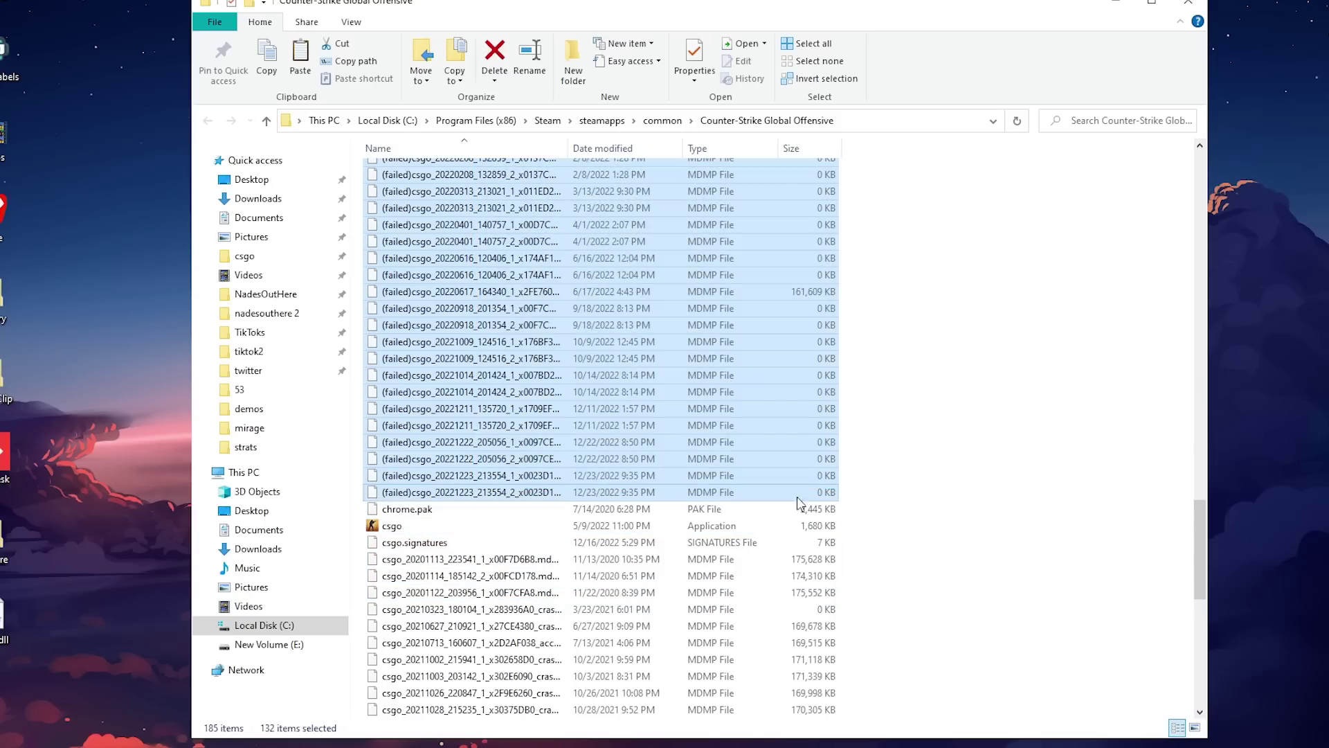
key(Delete)
Select the remaining csgo crash dump files in the game folder and delete them.
scroll(854, 214, up, 5)
drag(875, 312, 554, 612)
scroll(554, 603, down, 7)
key(Delete)
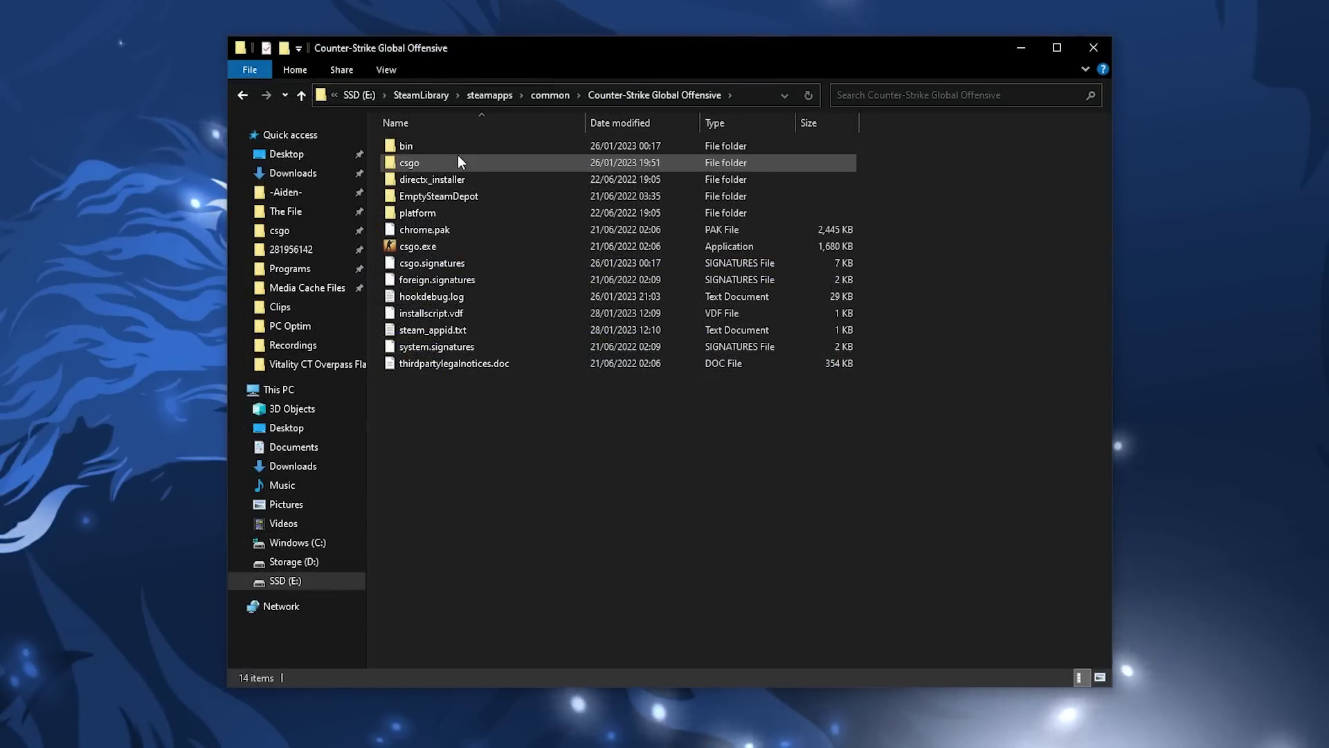
Open the csgo folder inside the Counter-Strike Global Offensive directory.
double_click(458, 162)
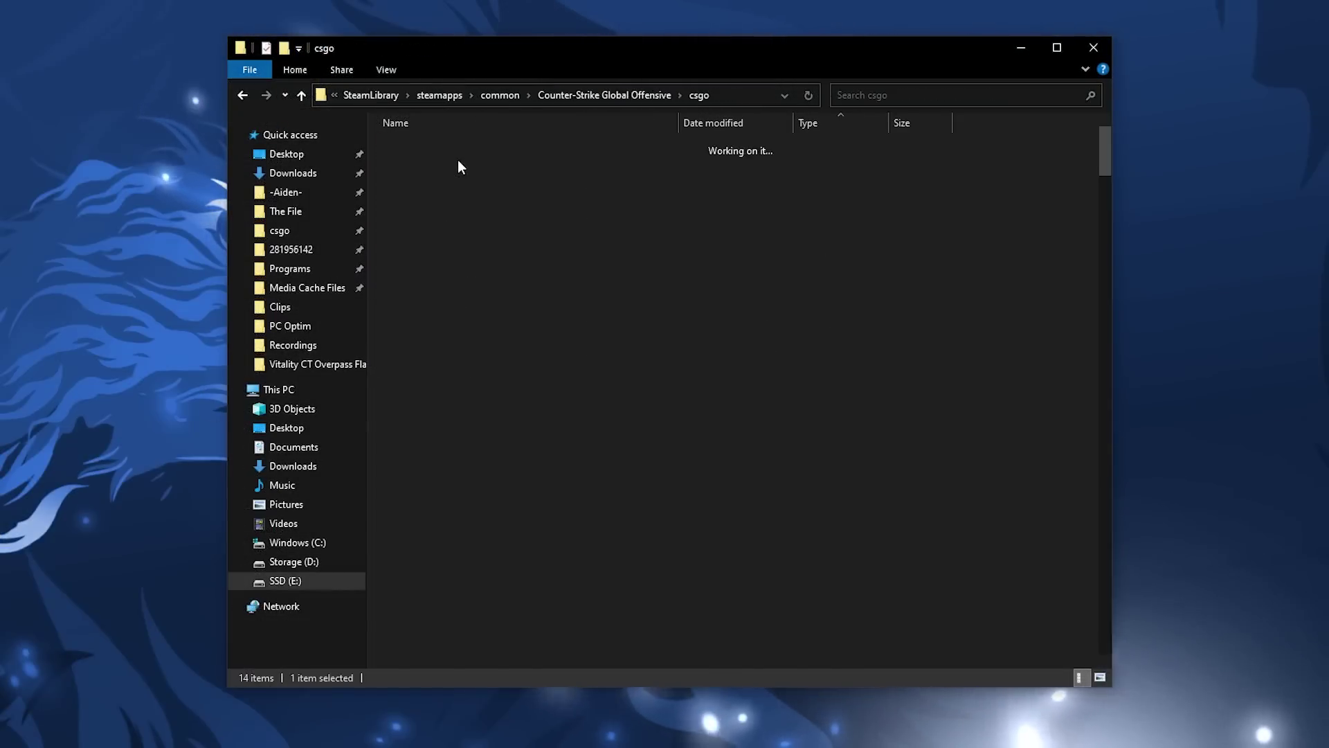
double_click(455, 185)
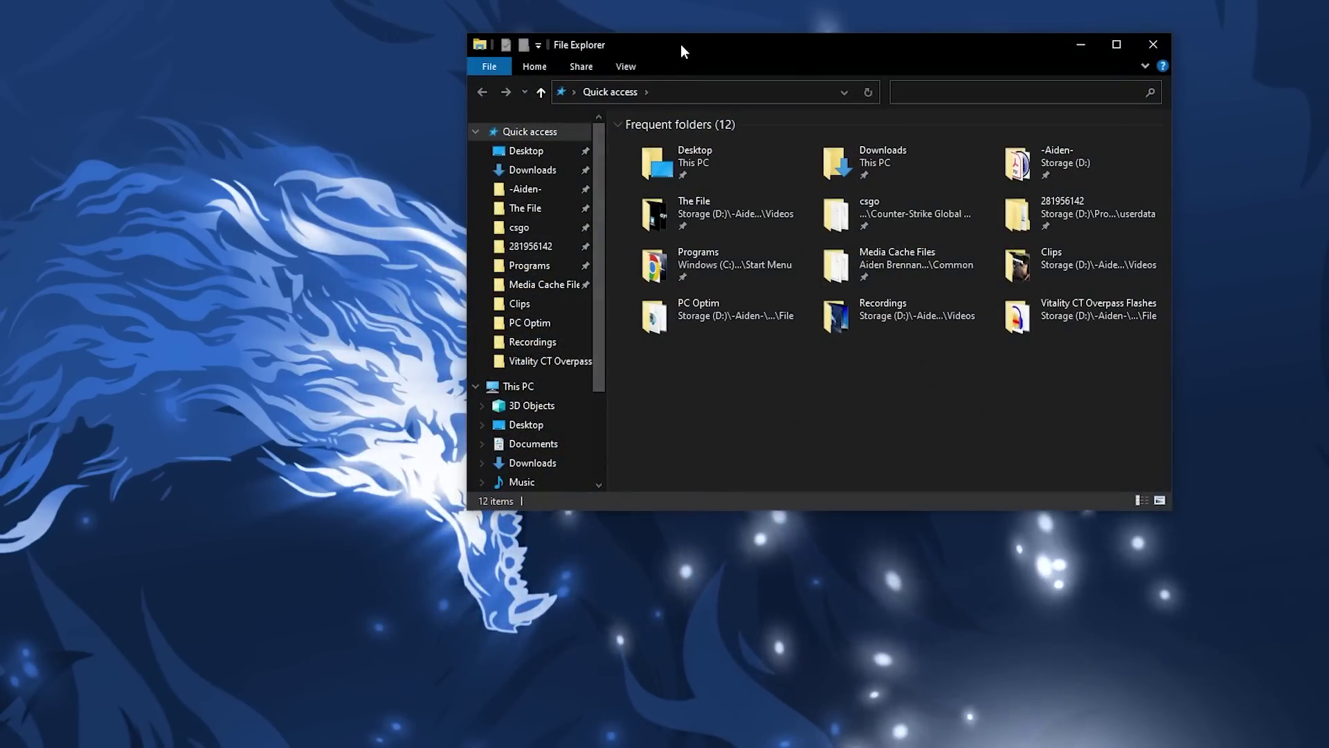
Maximize the new File Explorer window, go to This PC and open the Storage (D:) drive.
double_click(680, 42)
click(65, 339)
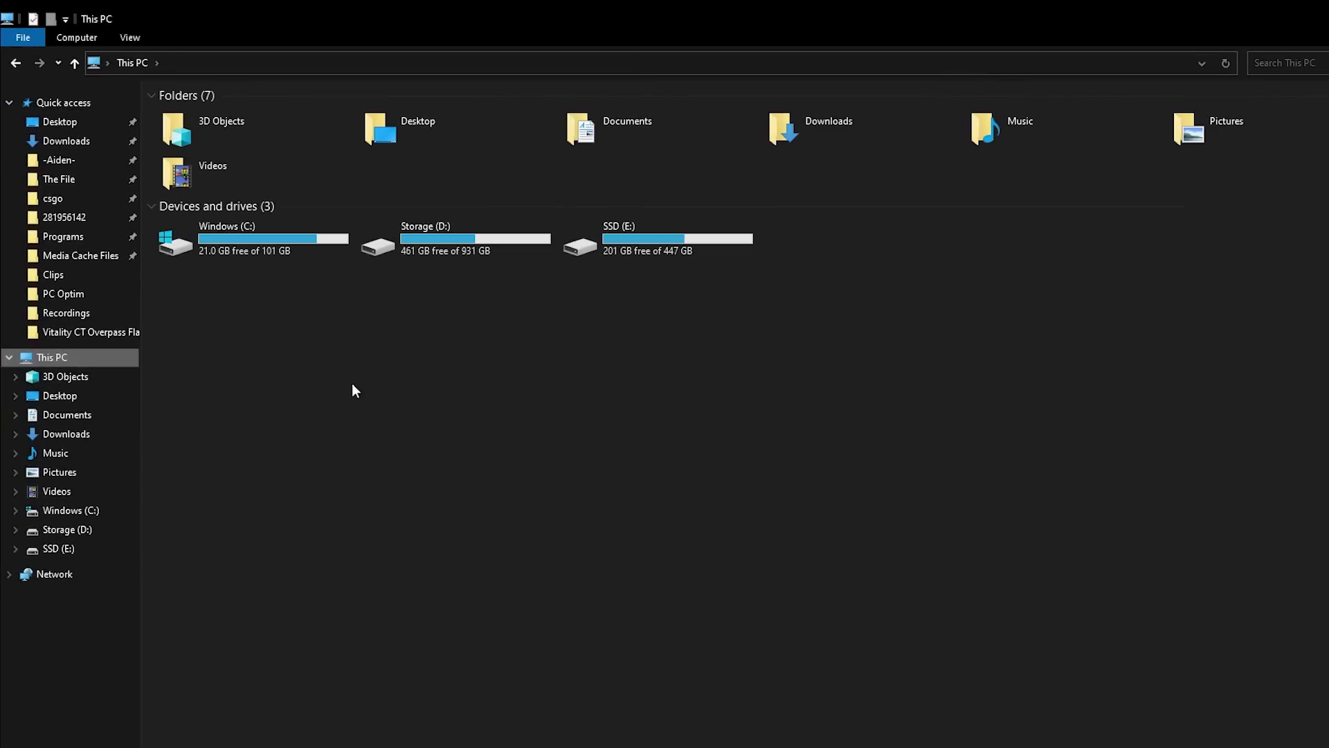
drag(127, 269, 953, 178)
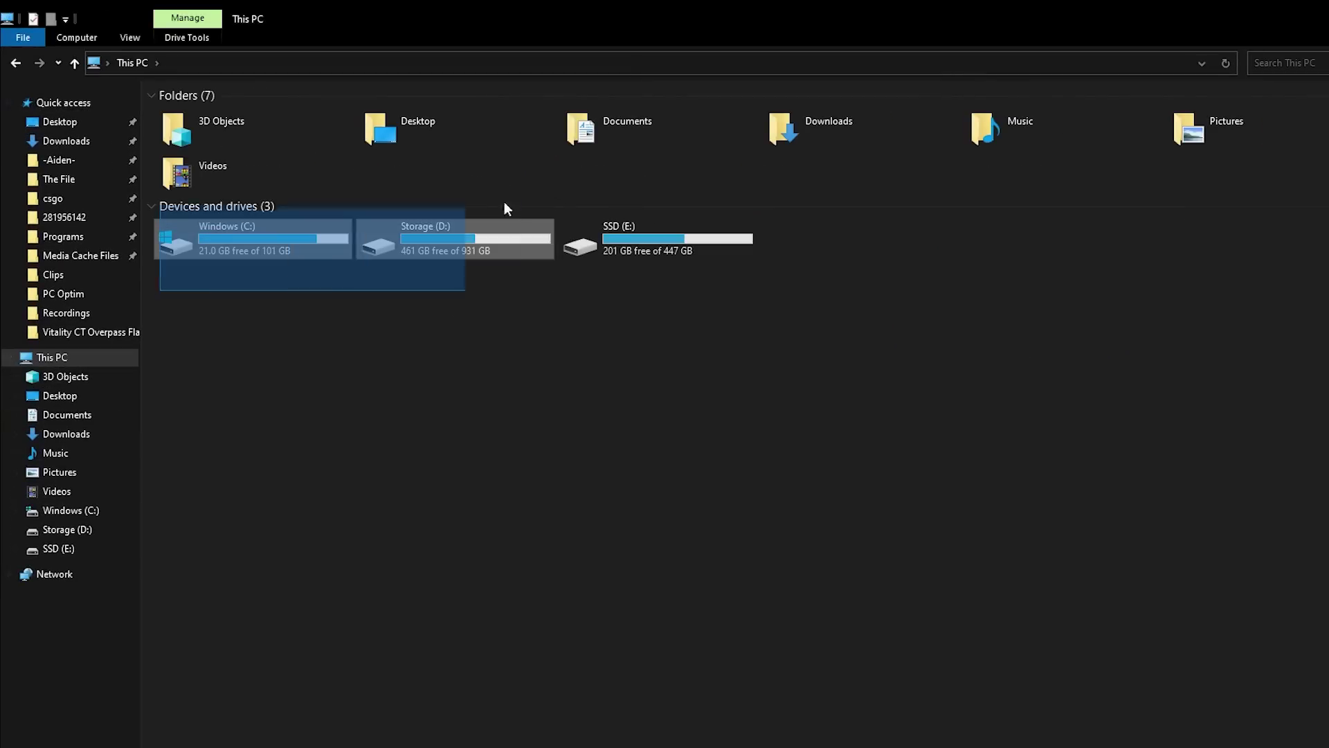
click(424, 318)
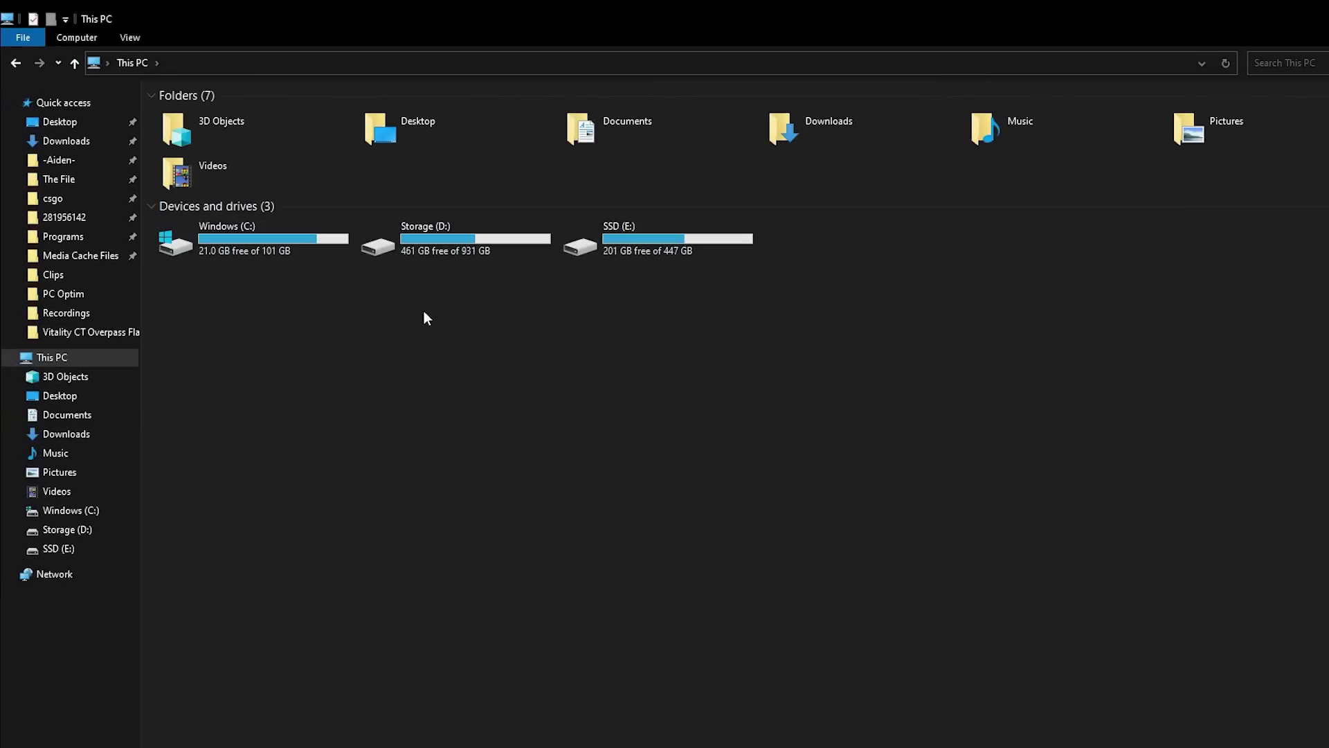
double_click(408, 255)
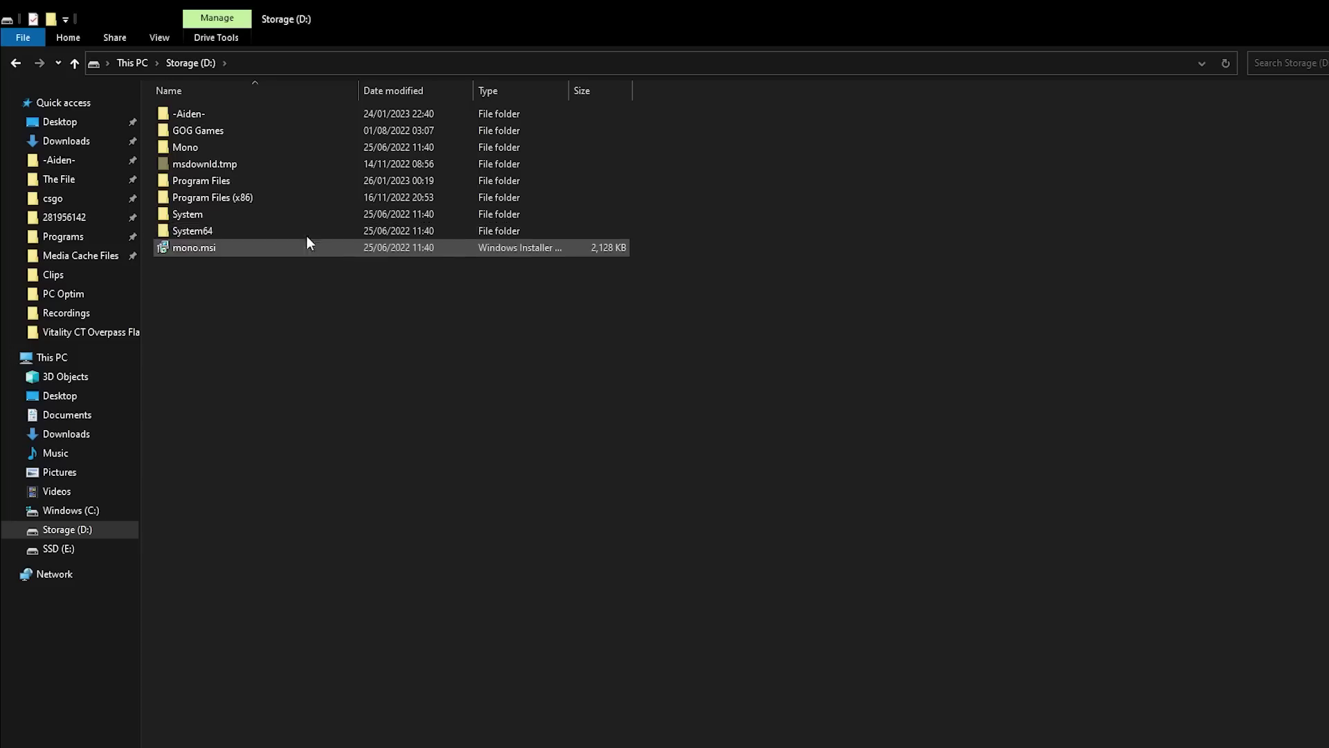
Open the userdata folder inside Program Files (x86)\Steam on the Storage (D:) drive.
double_click(213, 197)
double_click(229, 281)
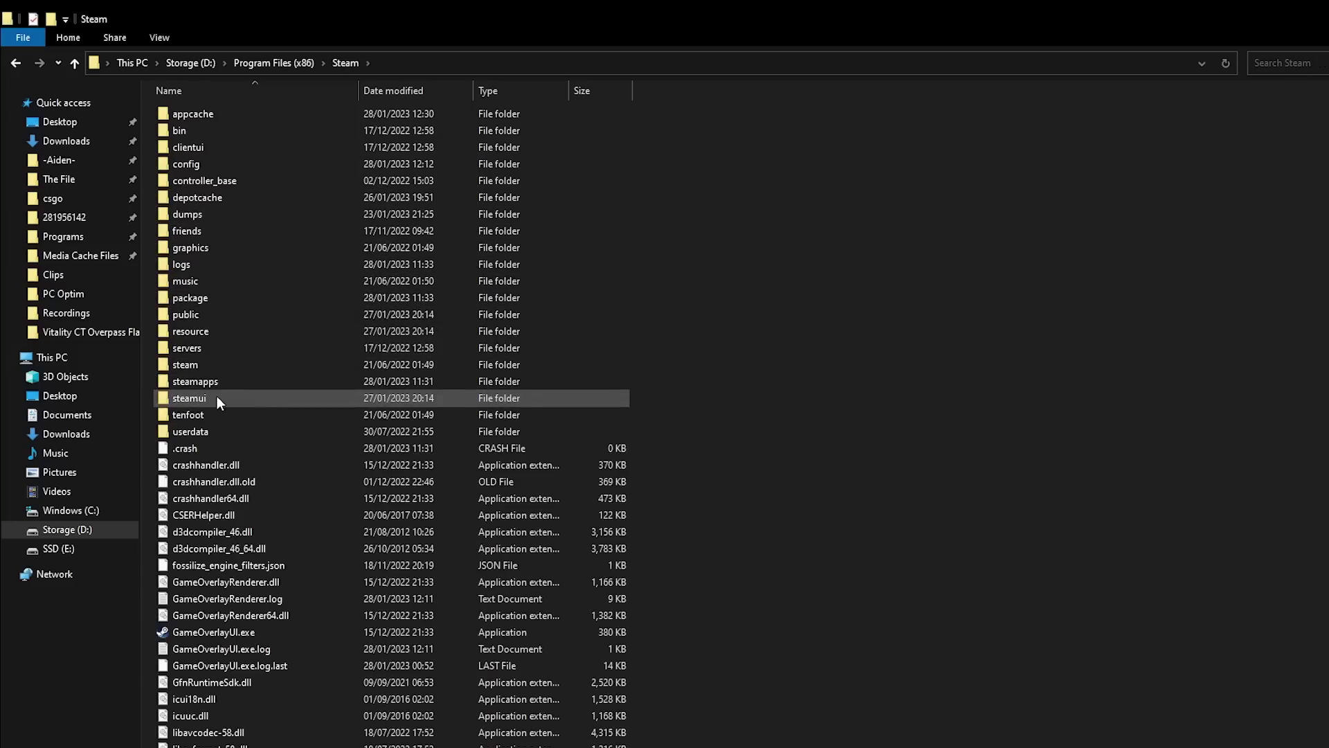
double_click(207, 432)
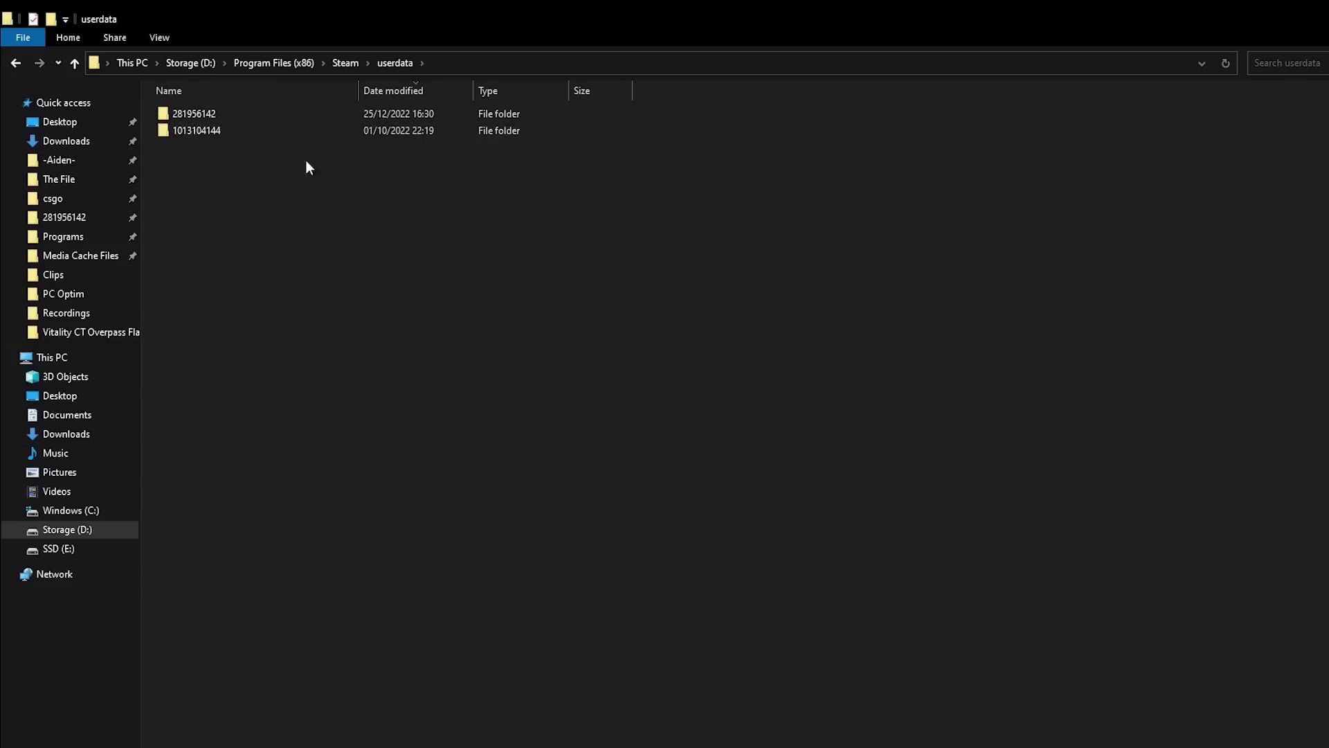
drag(671, 206, 363, 158)
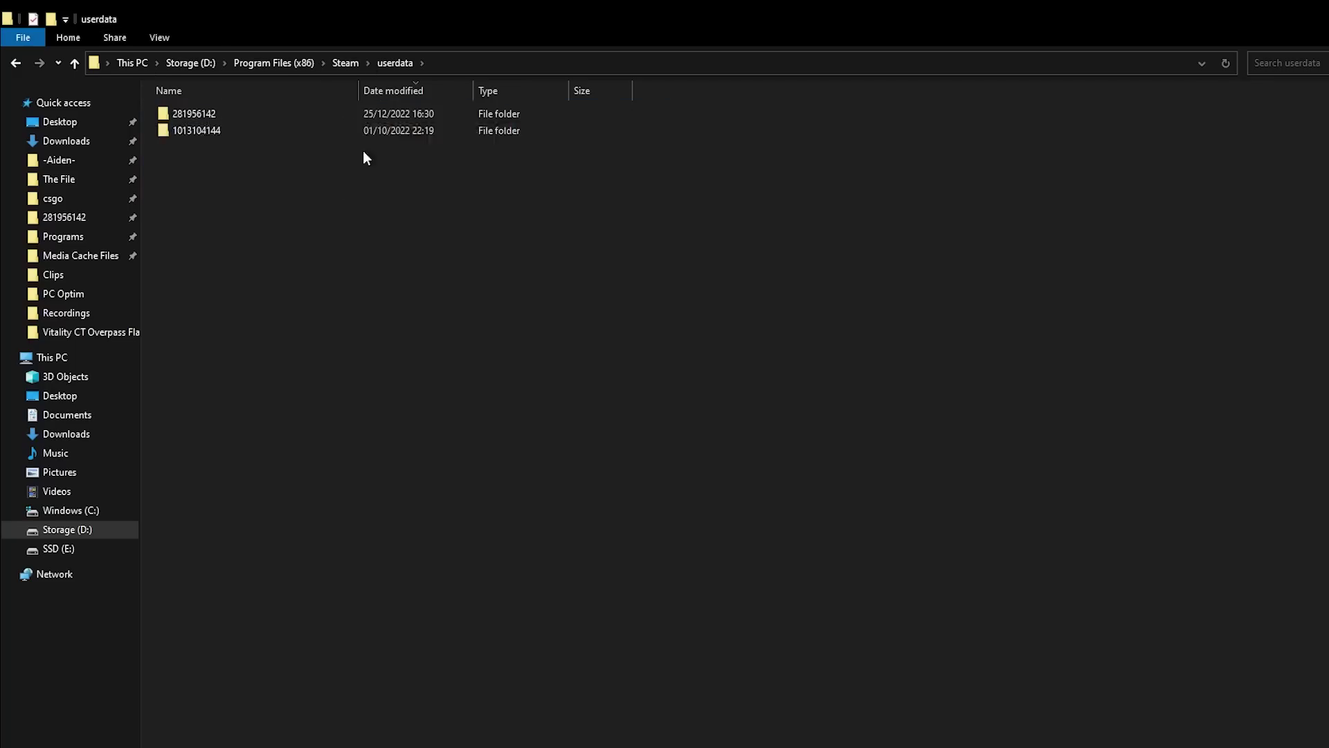
click(416, 90)
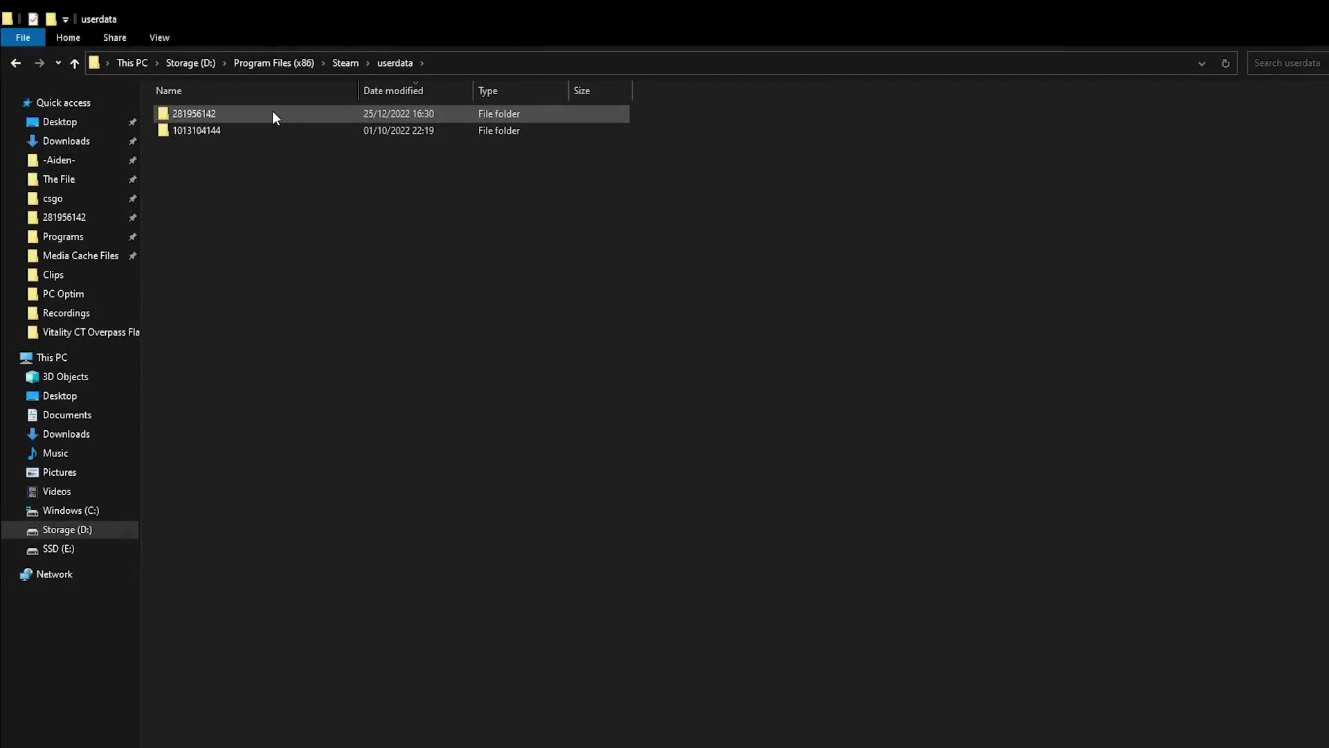
Open the most recently modified account folder and go to 730\local\cfg.
double_click(272, 112)
double_click(214, 132)
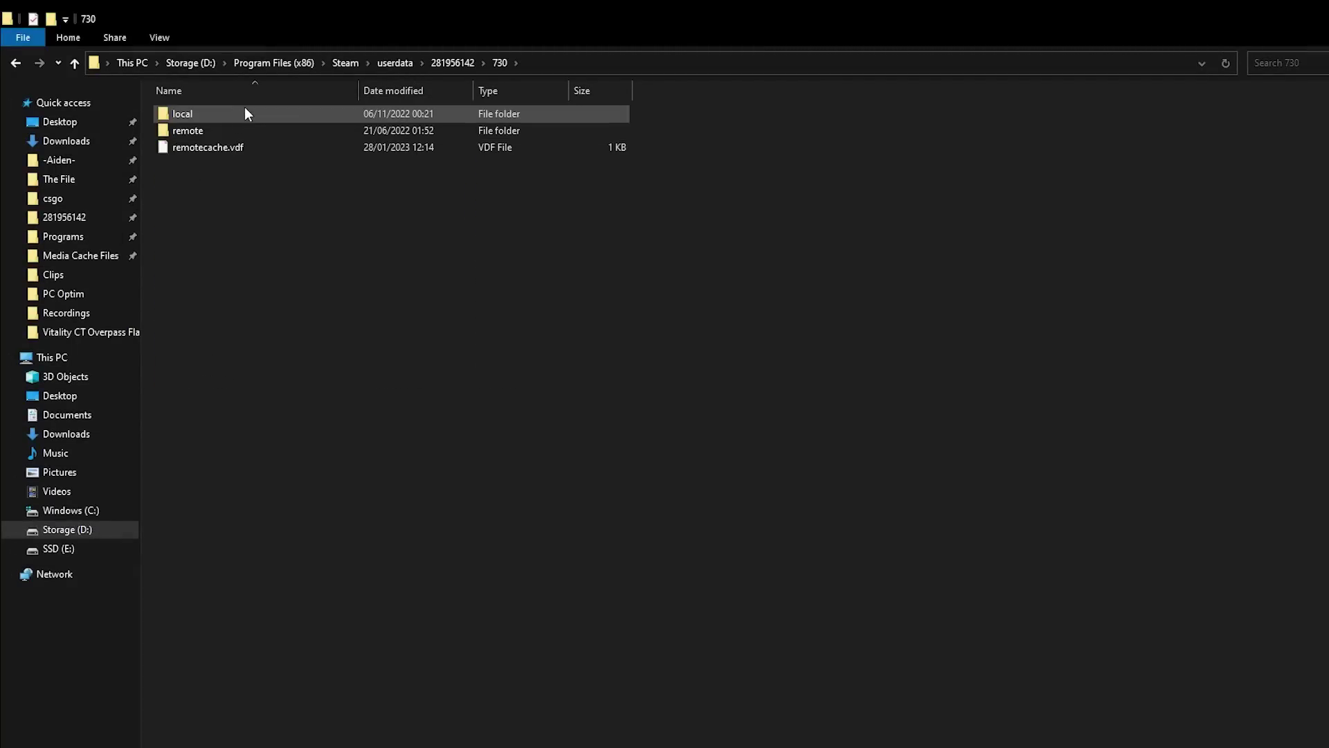
double_click(244, 113)
double_click(240, 114)
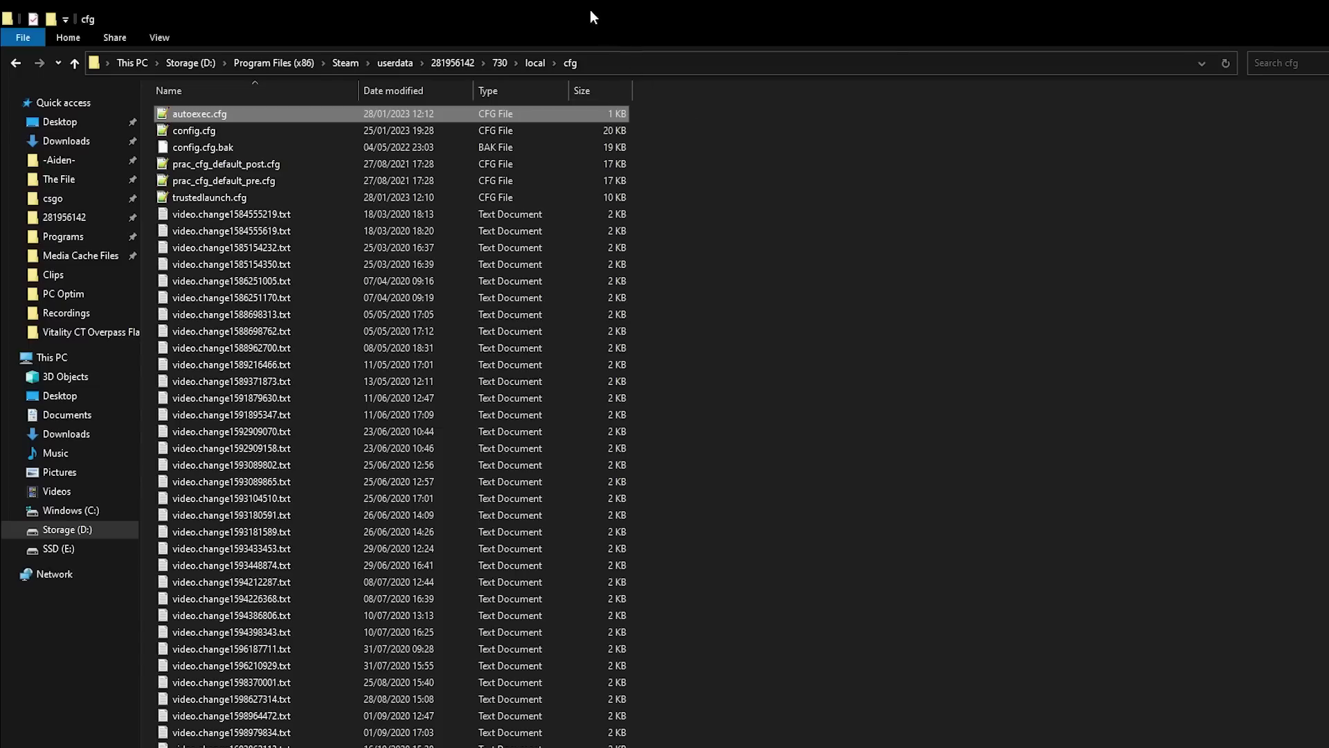
drag(589, 10, 546, 10)
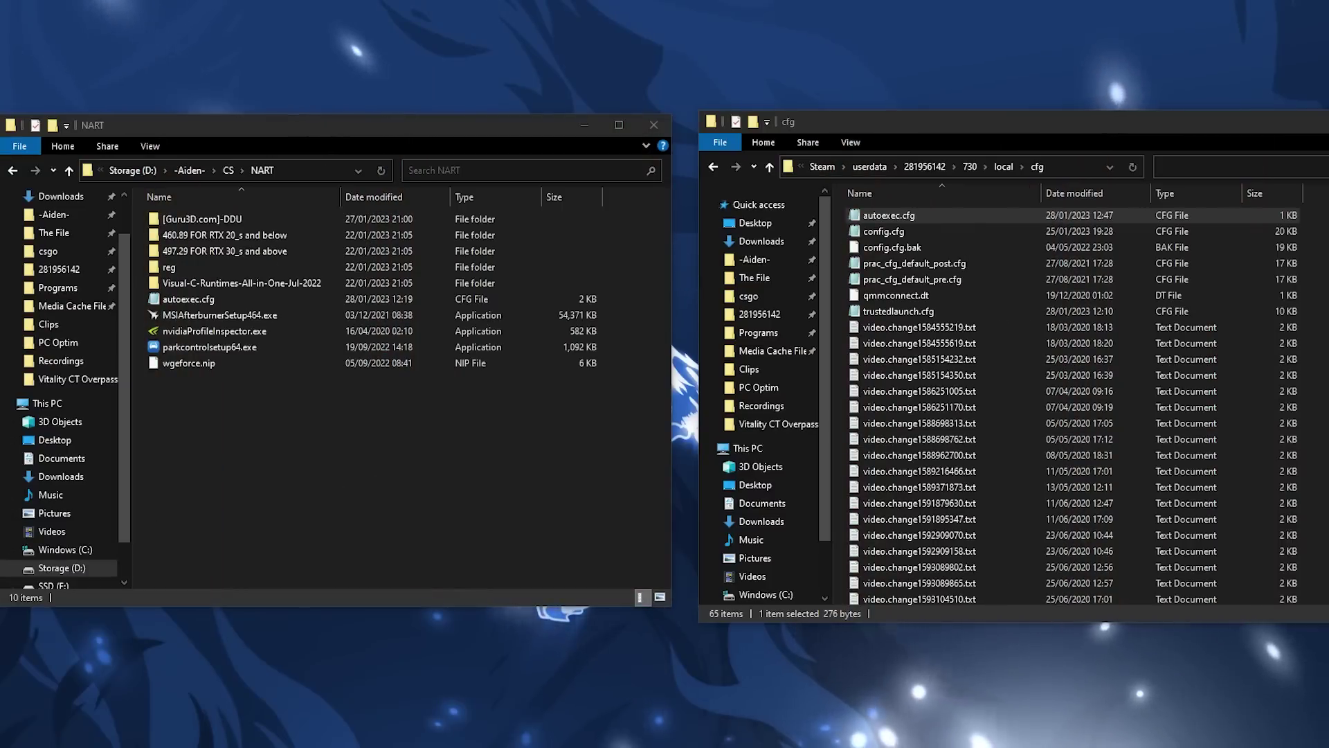
Open autoexec.cfg from both the NART folder and the local cfg folder in Notepad, and enlarge both windows vertically.
click(360, 475)
click(202, 302)
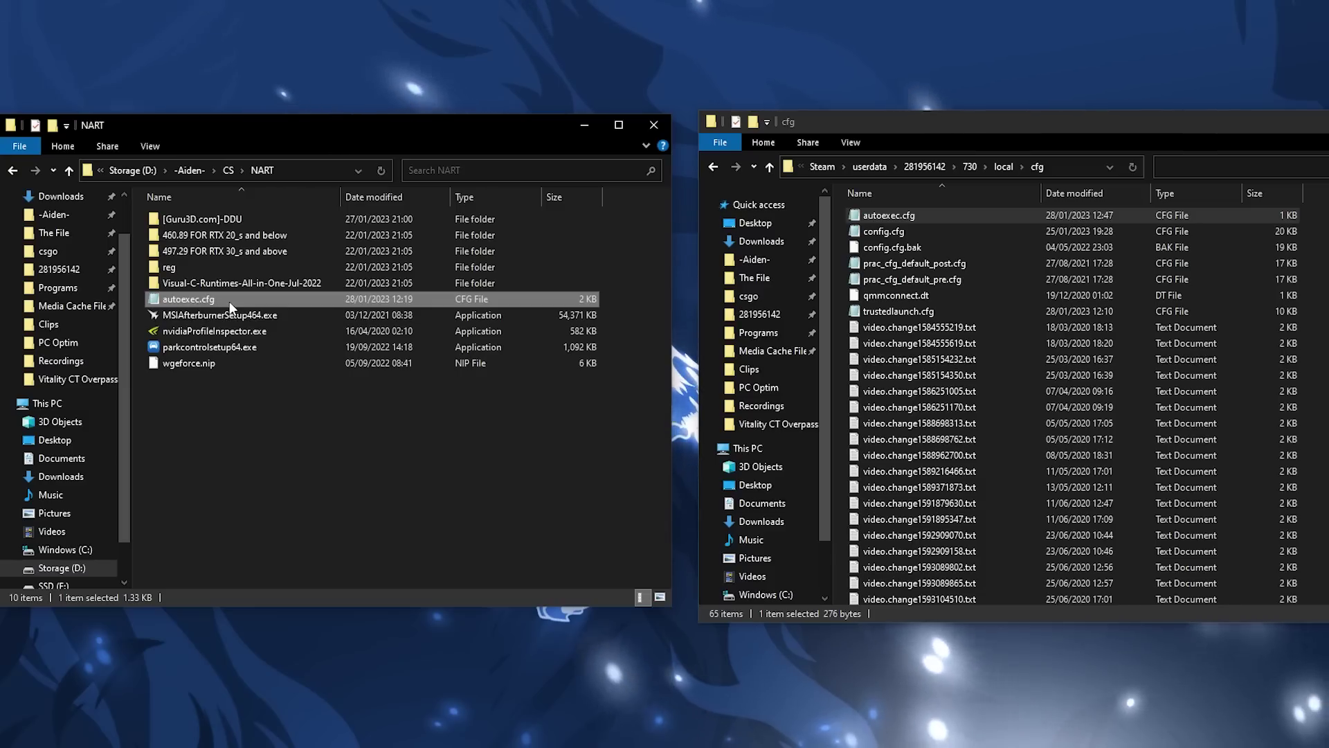
double_click(199, 297)
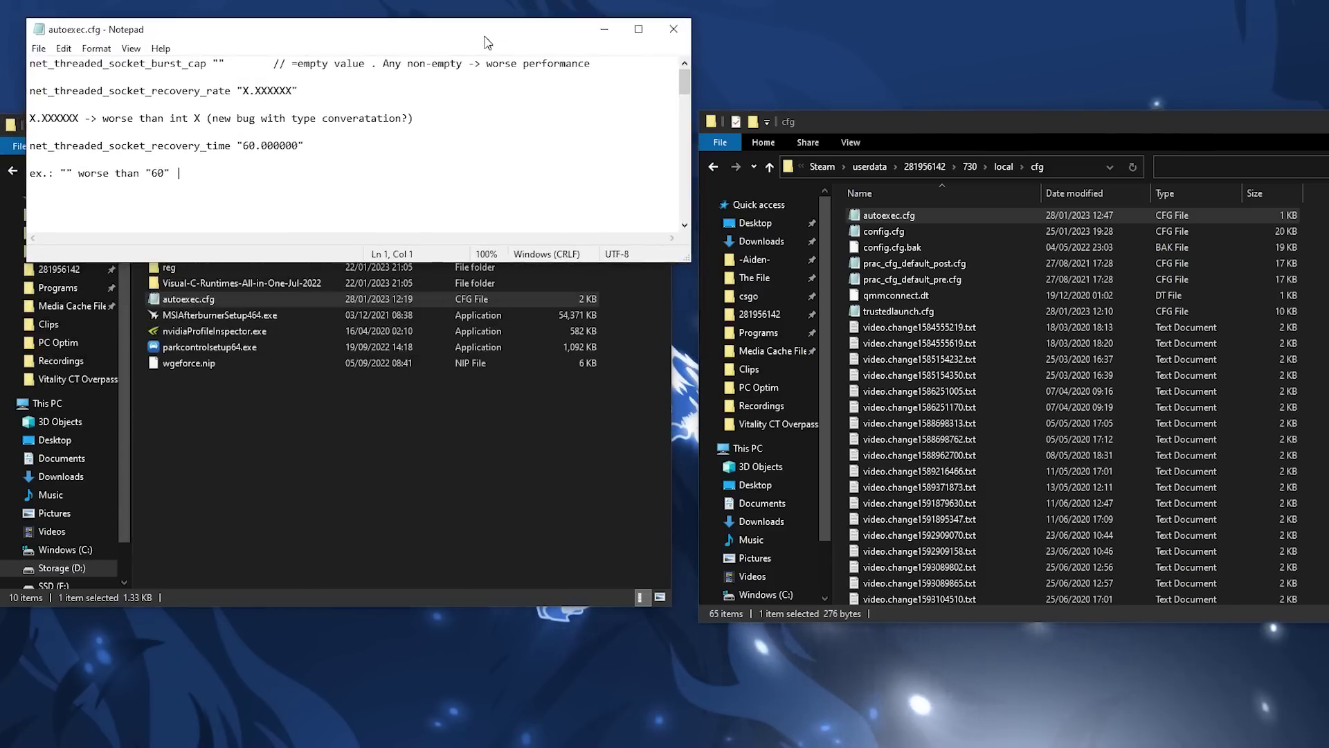
click(907, 213)
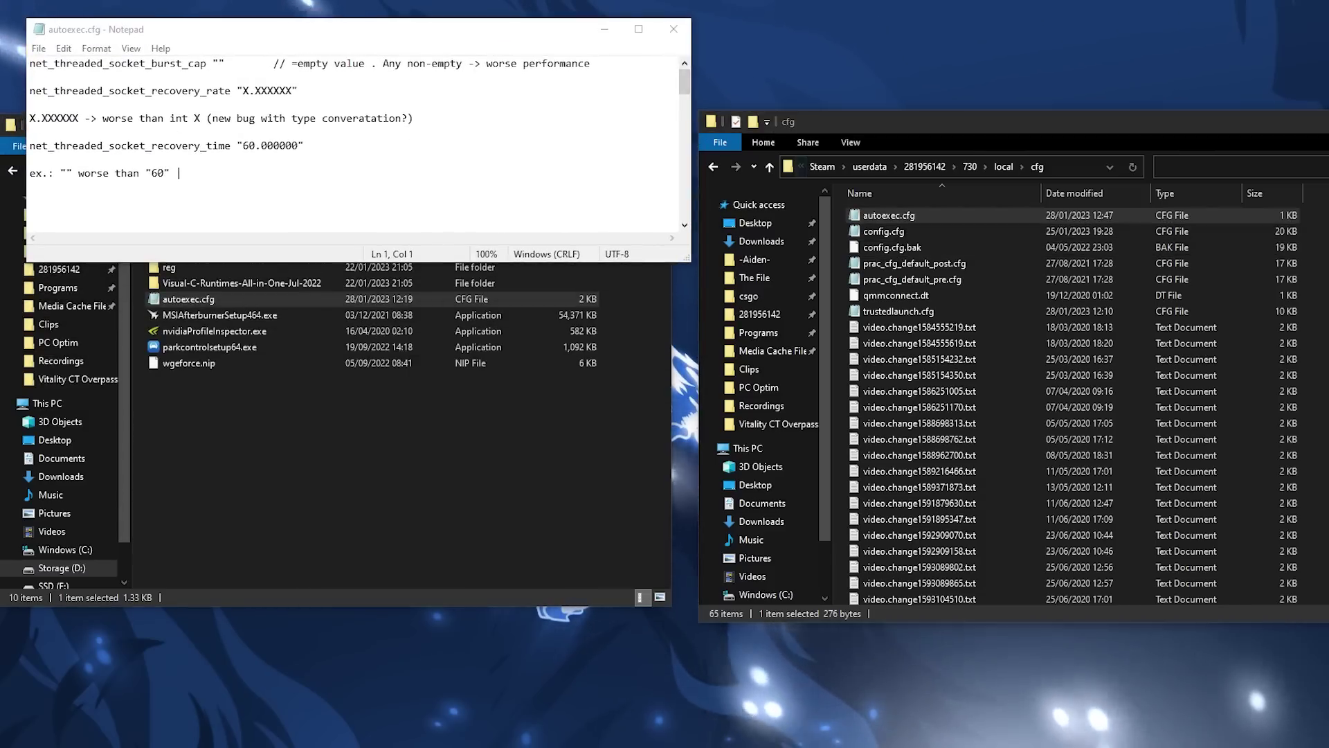
key(Return)
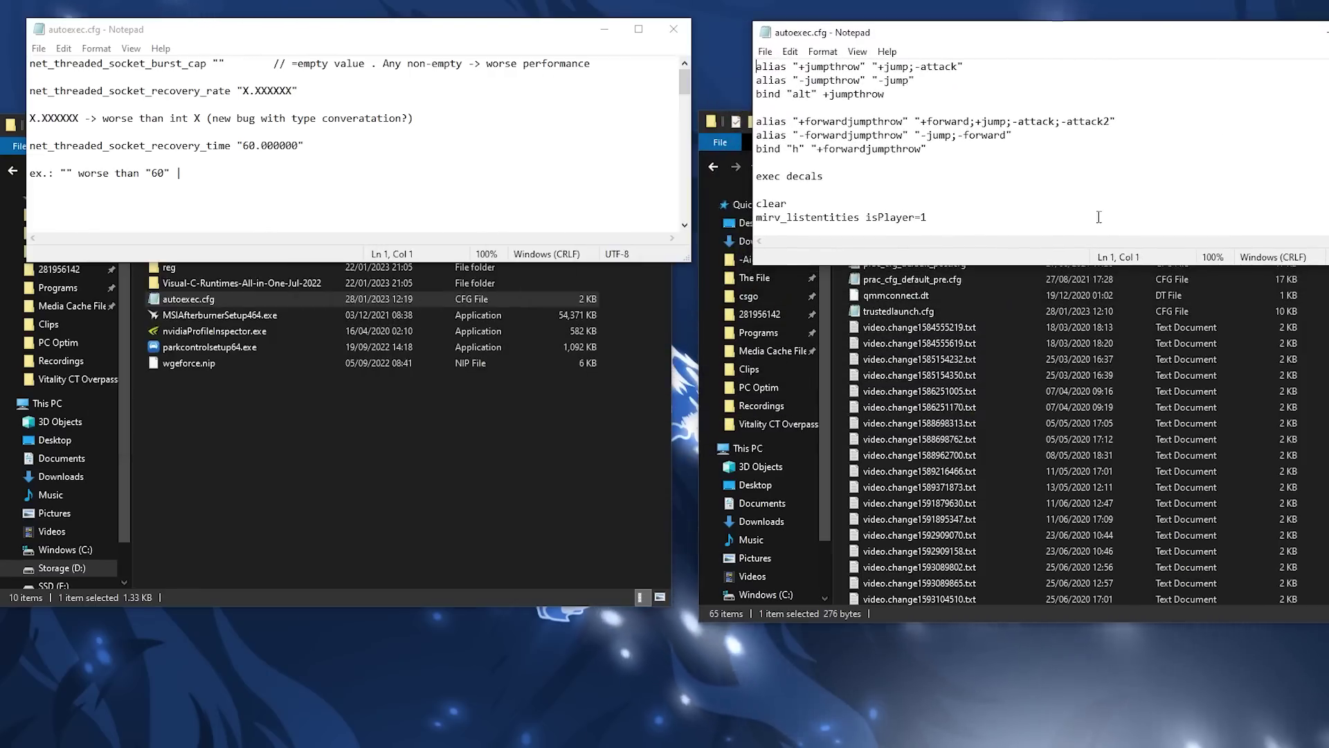
drag(688, 264, 684, 407)
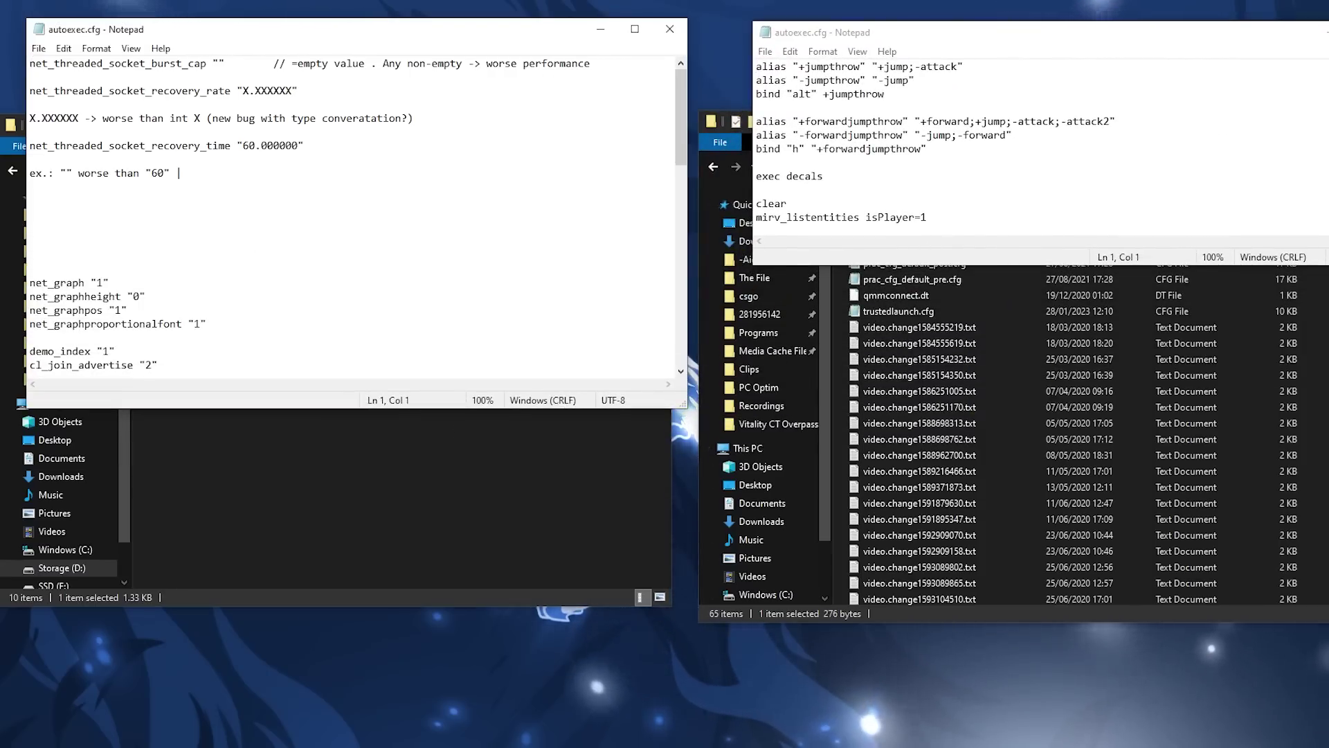
drag(1061, 265, 1062, 419)
click(1061, 305)
Copy all commands from the local autoexec.cfg to the top of the NART autoexec.cfg, and close the local file.
drag(1096, 321, 758, 53)
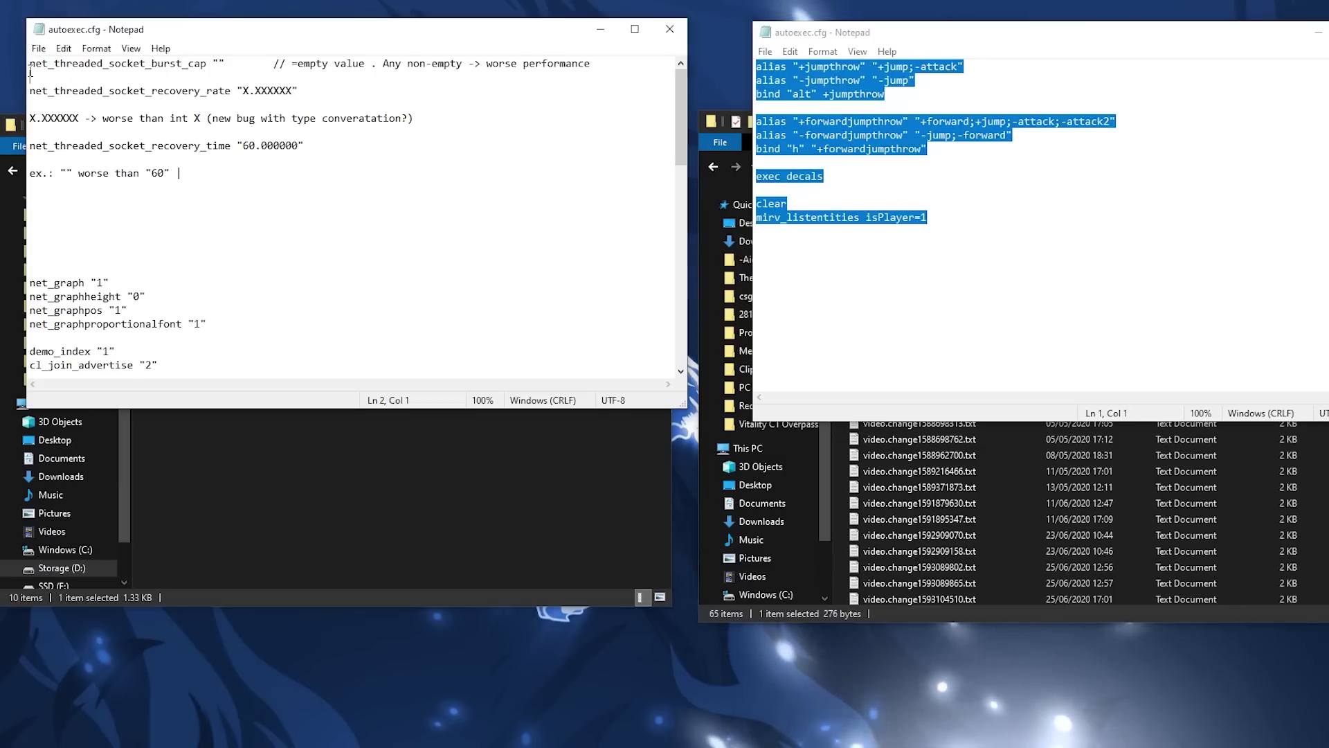
key(Return)
key(Return)
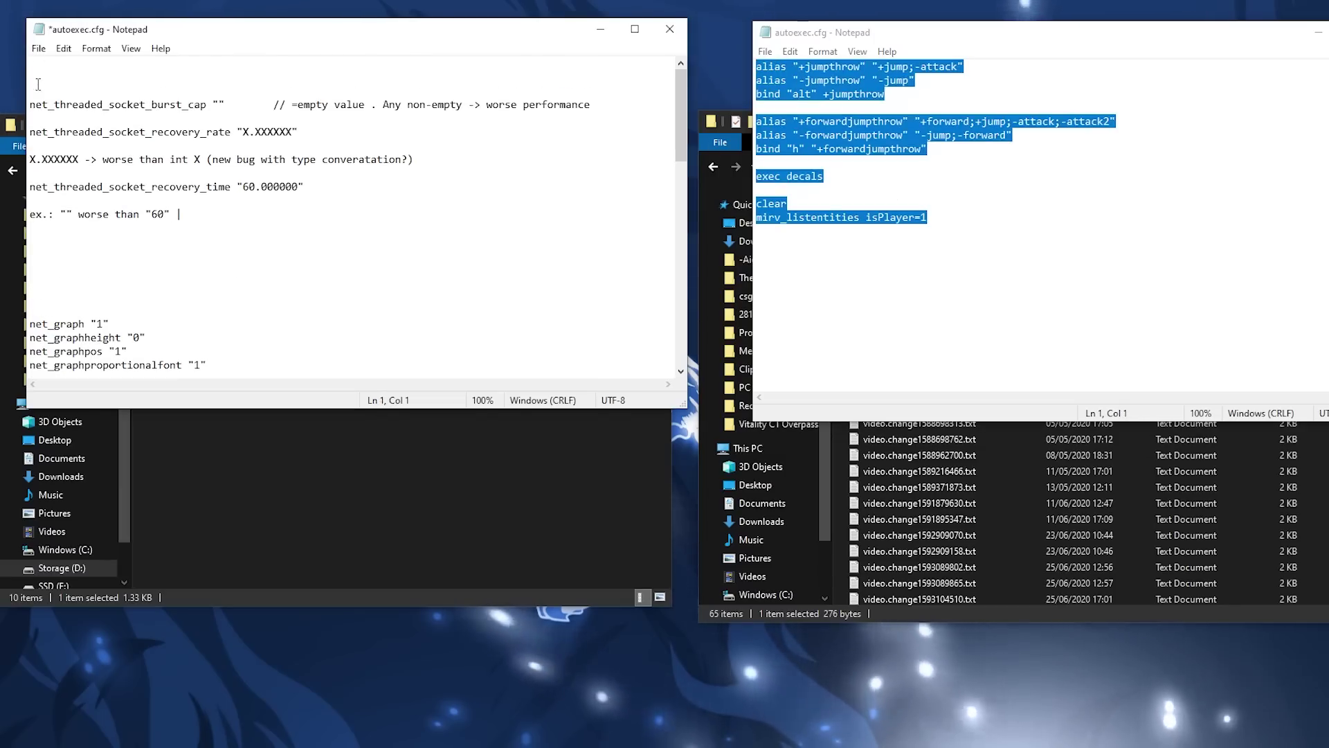
key(Up)
key(Up)
text(alias "+jumpthrow" "+jump;-attack" alias "-jumpthrow" "-jump" bind "alt" +jumpthrow  alias "+forwardjumpthrow" "+forward;+jump;-attack;-attack2" alias "-forwardjumpthrow" "-jump;-forward" bind "h" "+forwardjumpthrow"  exec decals  clear mirv_listentities isPlayer=1)
click(1036, 176)
key(alt+F4)
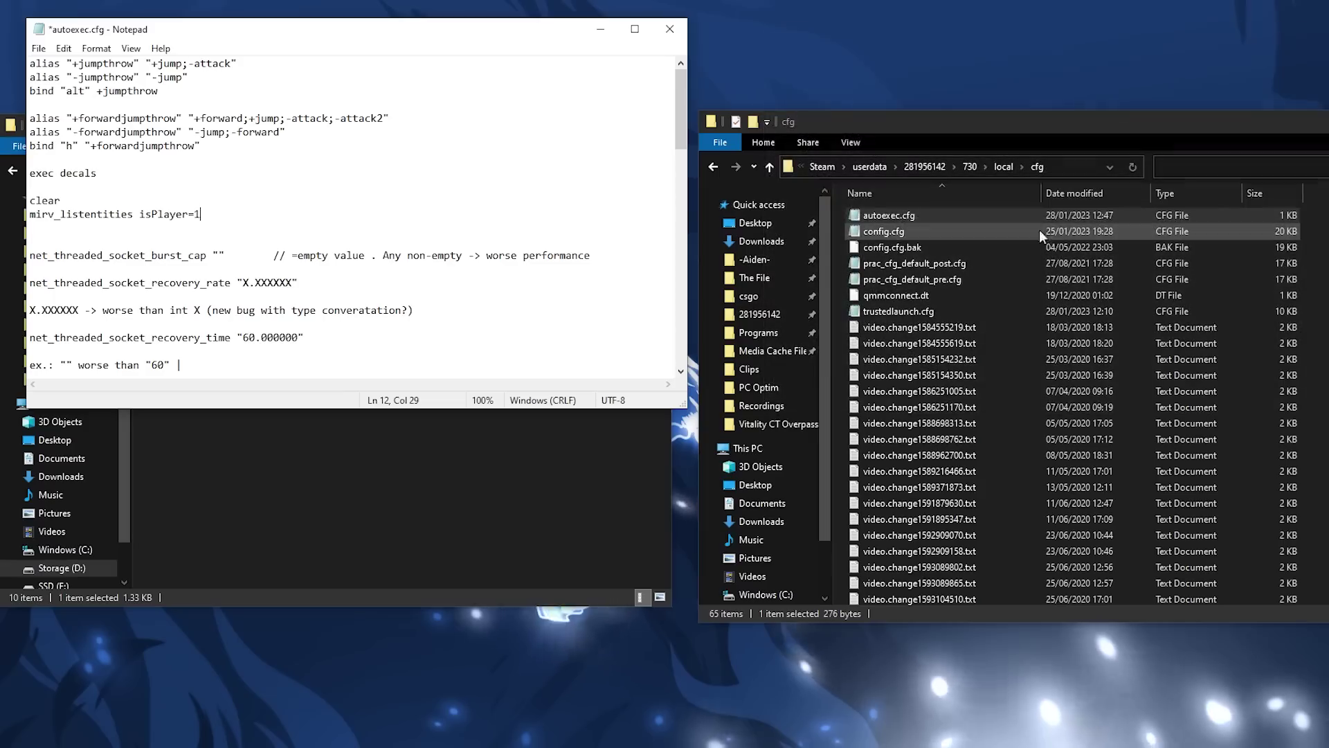
Delete autoexec.cfg from the local cfg folder and save the combined NART autoexec.cfg.
click(908, 217)
key(Delete)
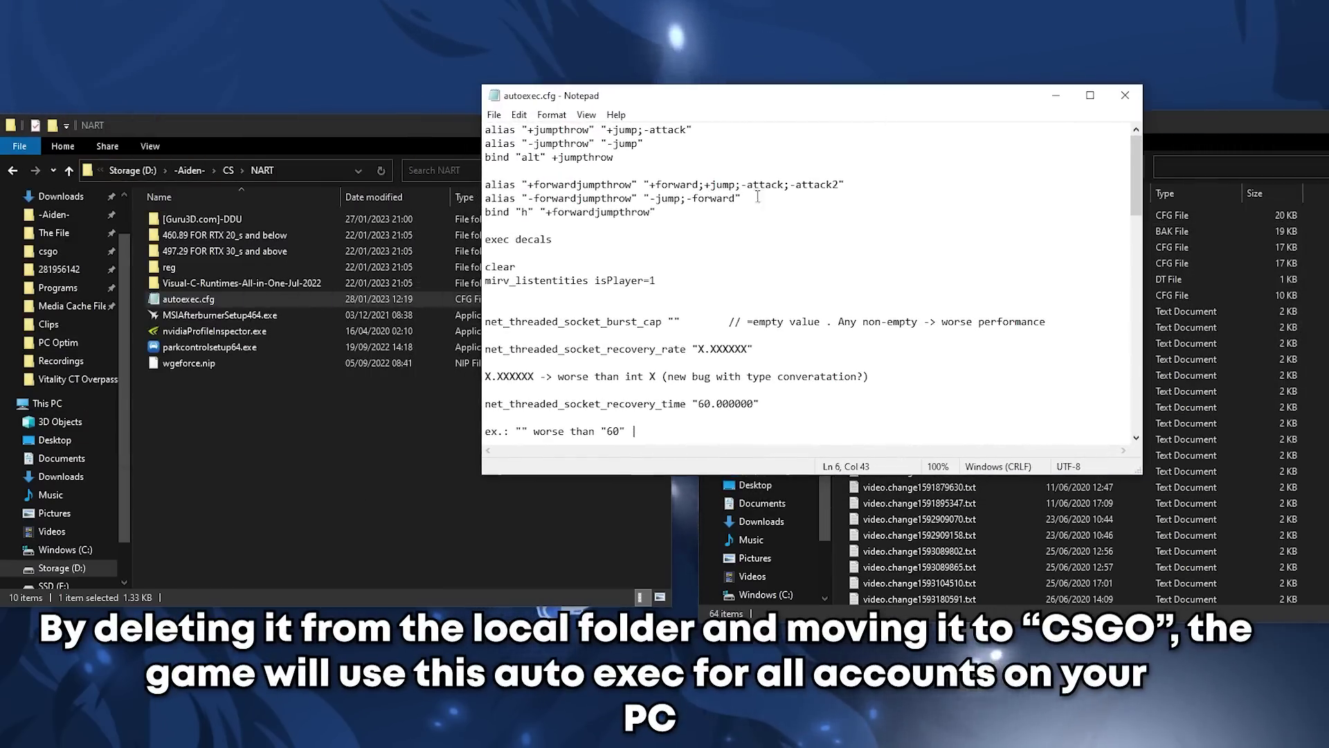
click(486, 116)
click(563, 184)
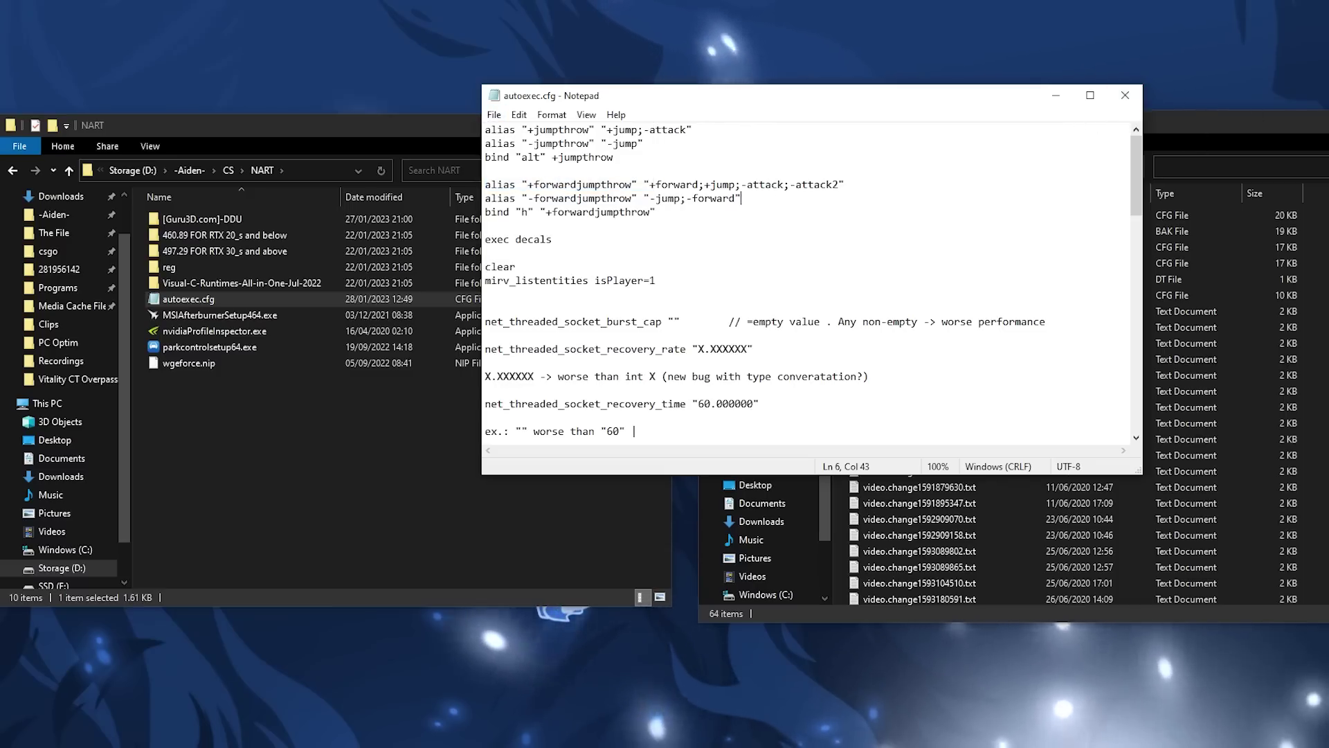
Place the csgo\cfg folder window beside NART, close Notepad, and copy the NART autoexec.cfg into it, replacing the existing file.
mouse_move(117, 747)
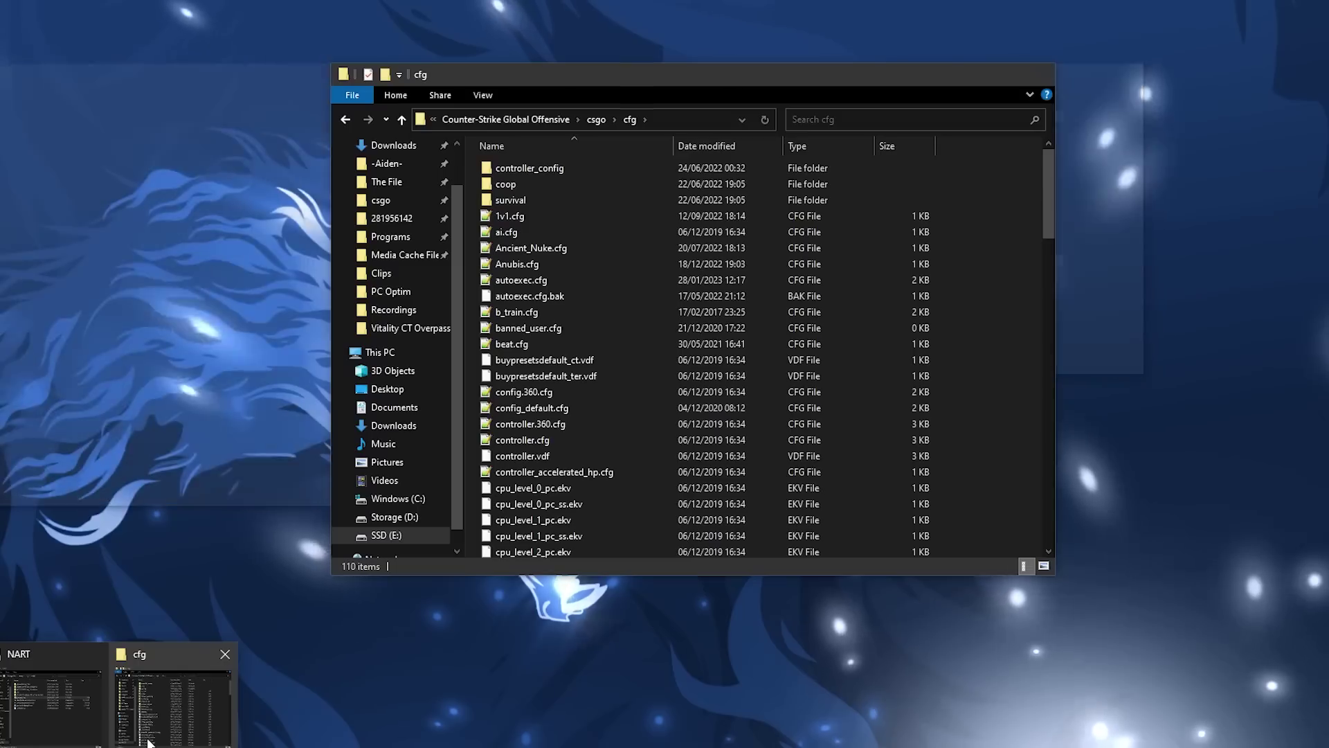
mouse_move(70, 716)
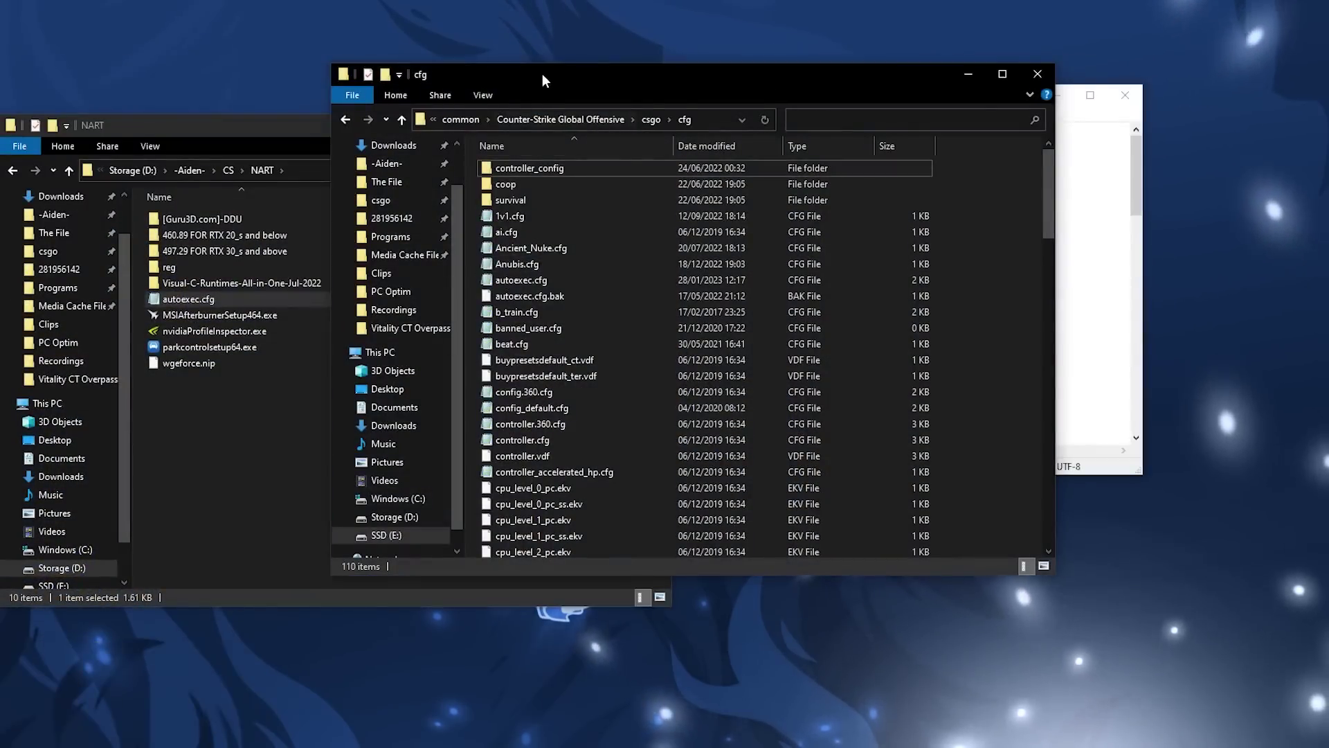
drag(543, 73, 942, 156)
click(1124, 102)
drag(1078, 165, 1063, 130)
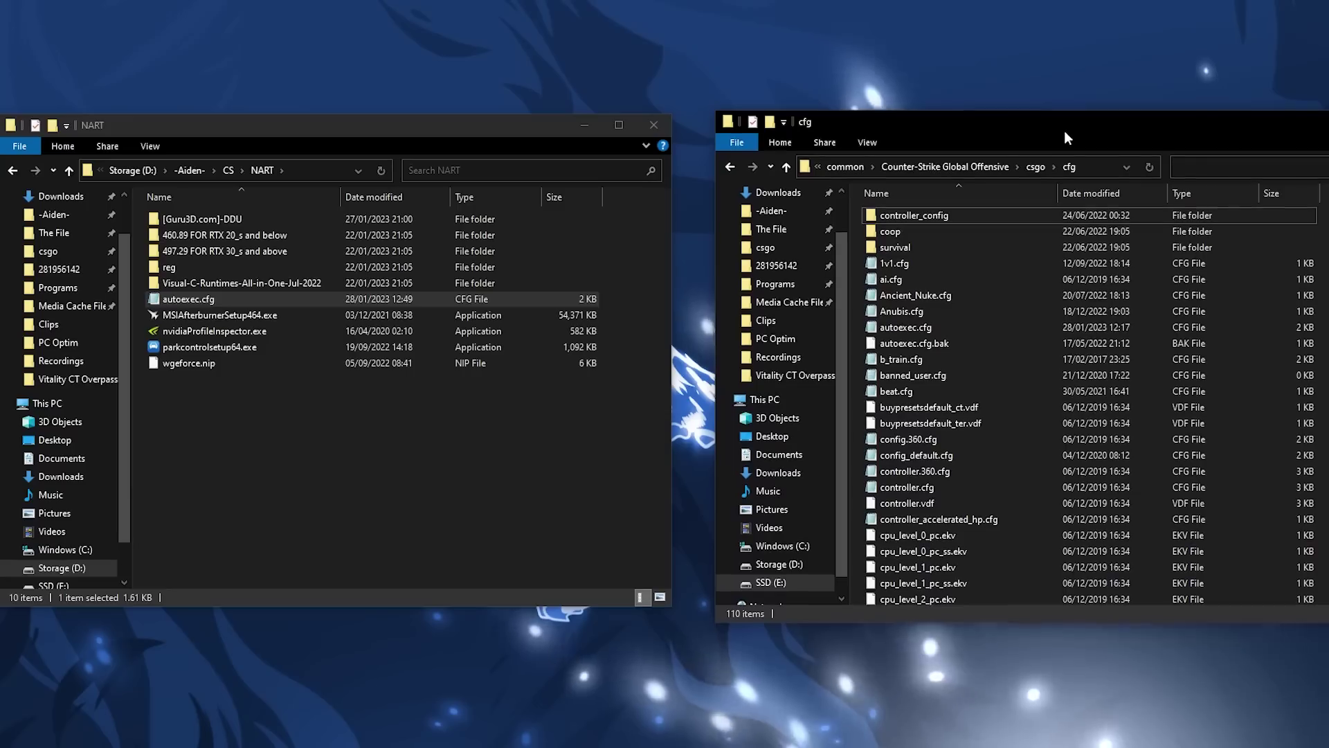
drag(189, 299, 969, 380)
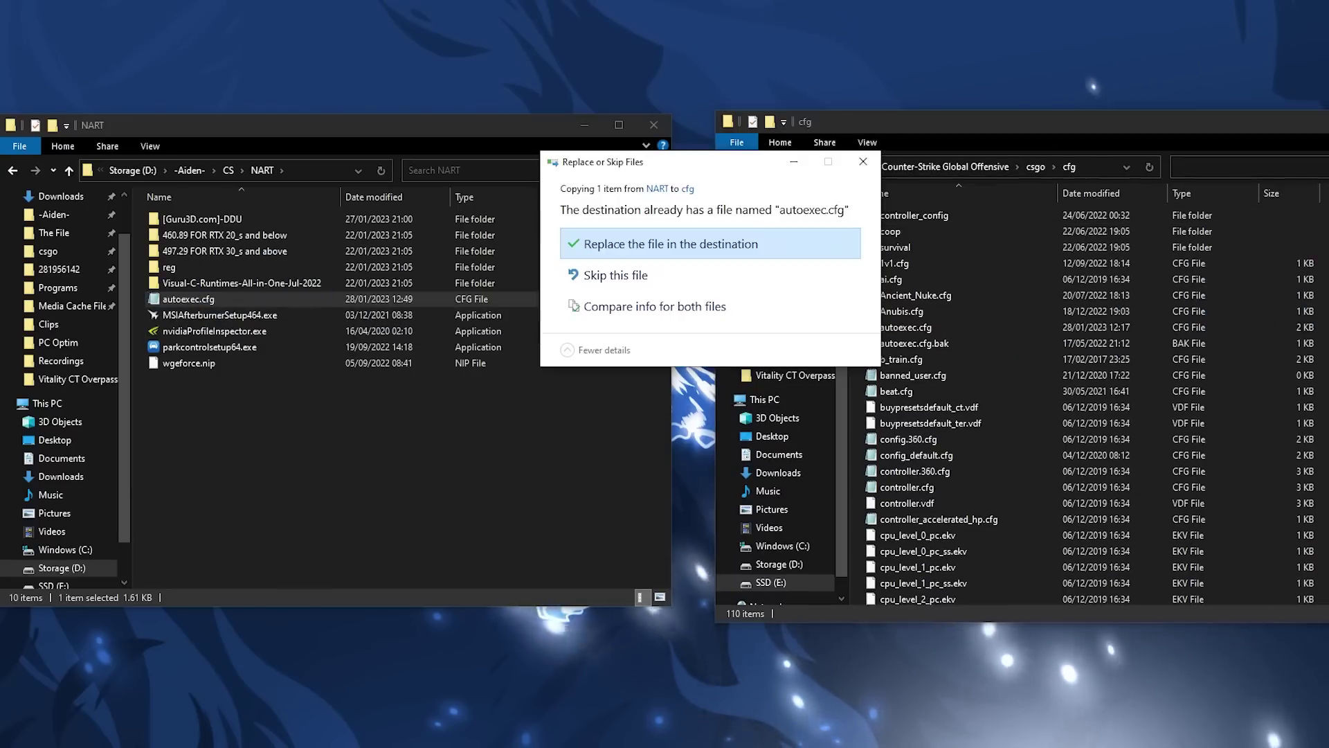
click(793, 247)
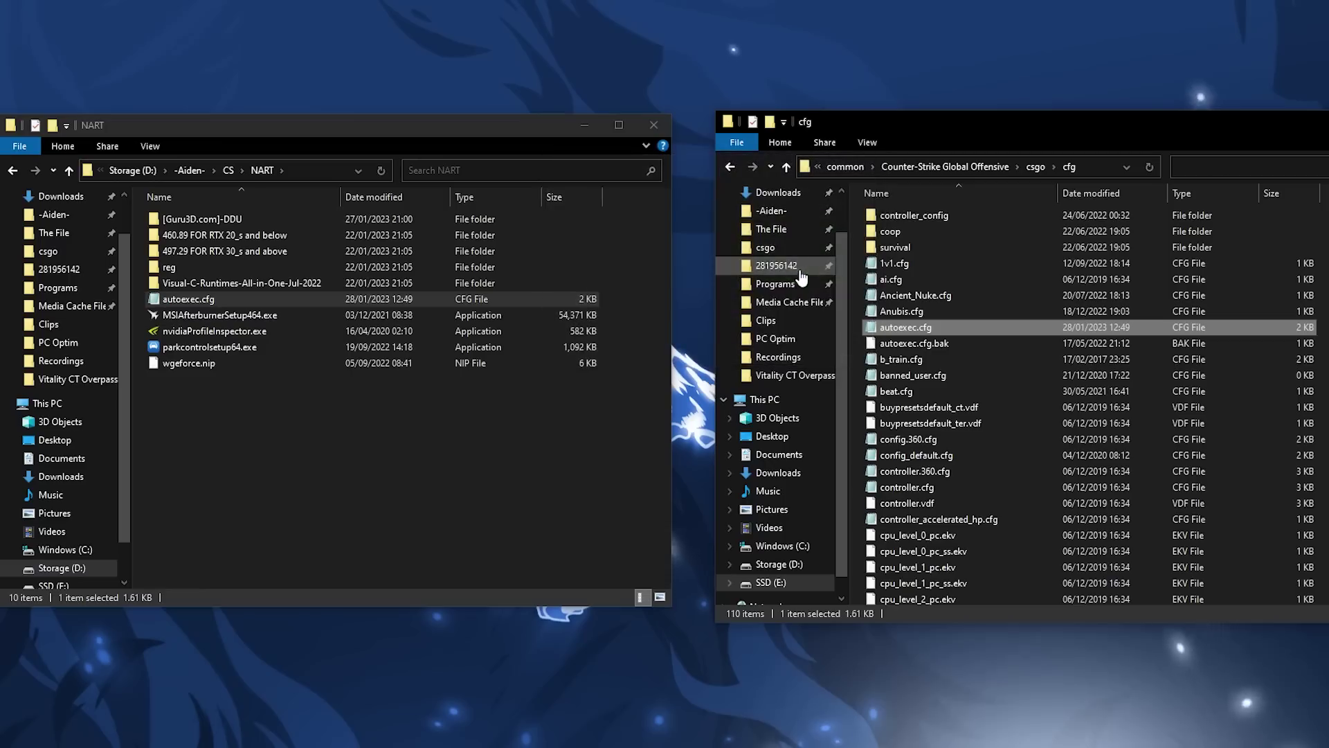
Set the autoexec.cfg file in the csgo\cfg folder to Read-only and apply the change.
right_click(954, 328)
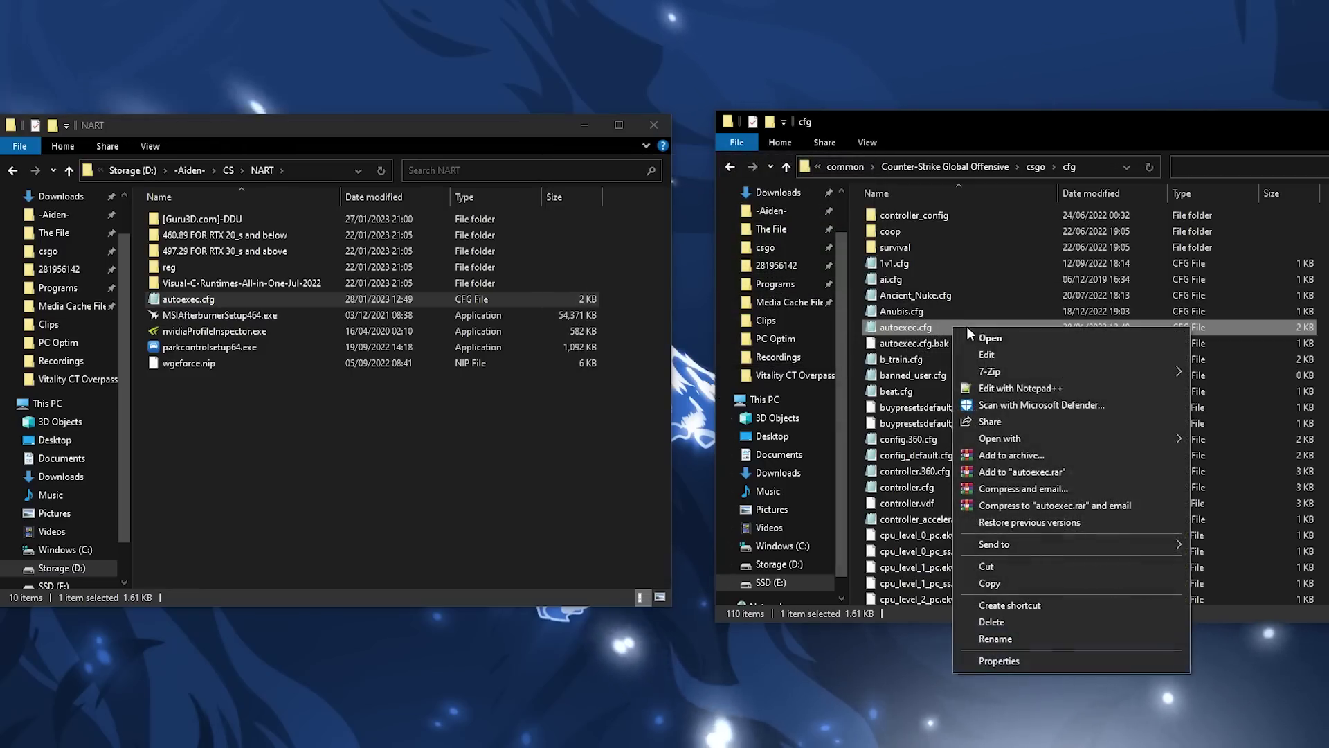
click(1032, 663)
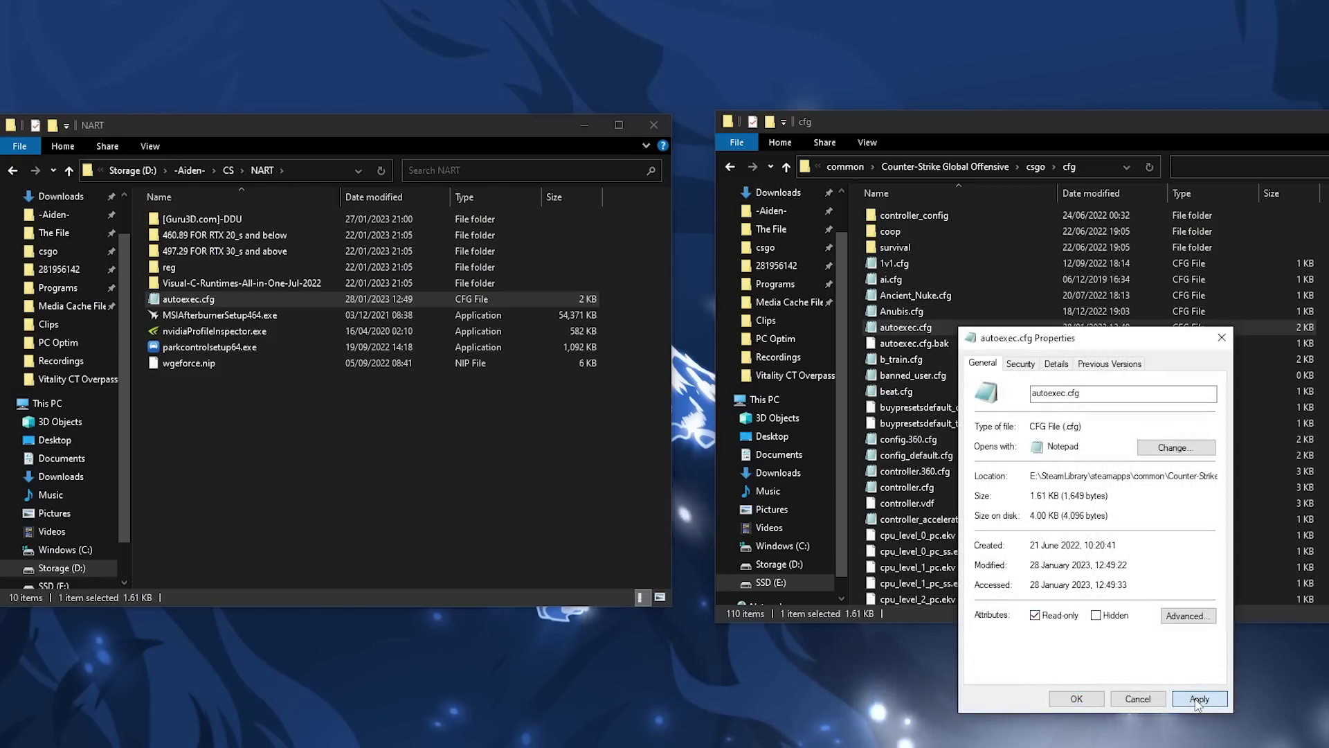
click(1199, 699)
click(1076, 699)
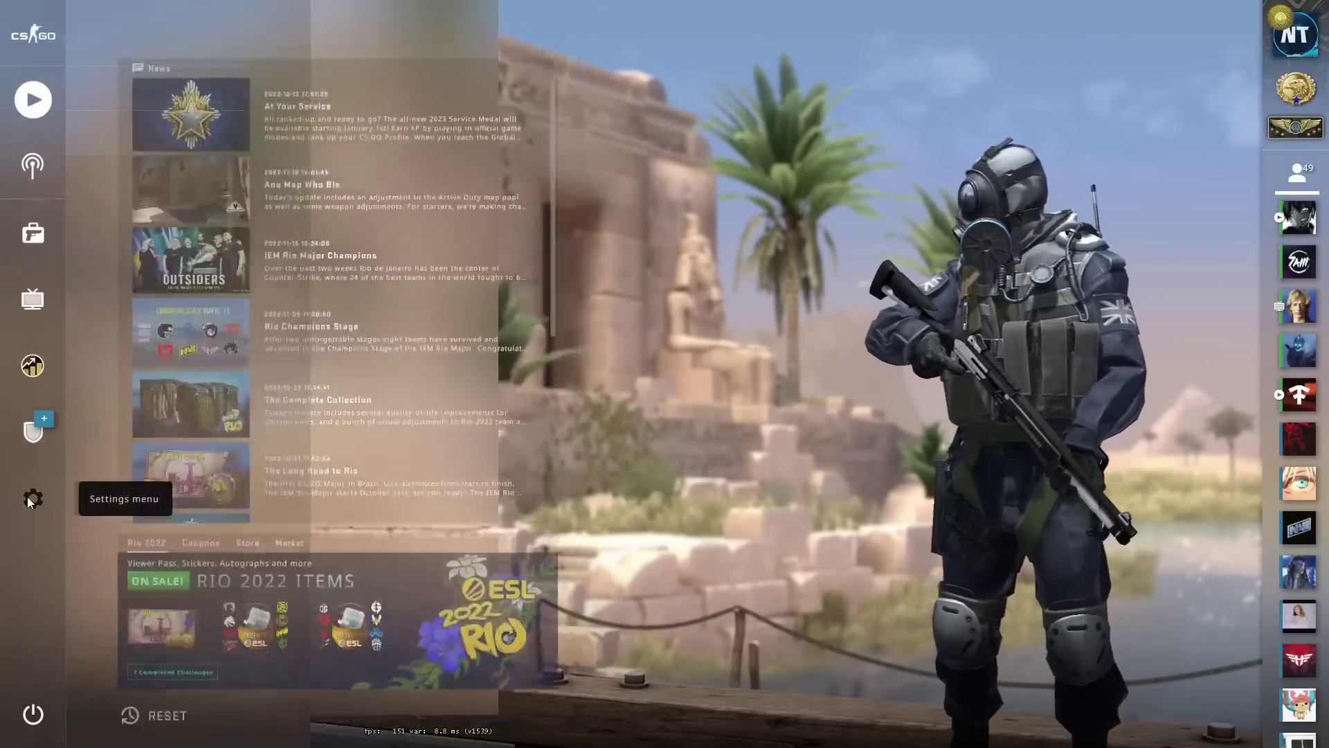
In CS:GO's video settings, set Global Shadow Quality to Very Low and Model / Texture Detail to Low.
click(33, 498)
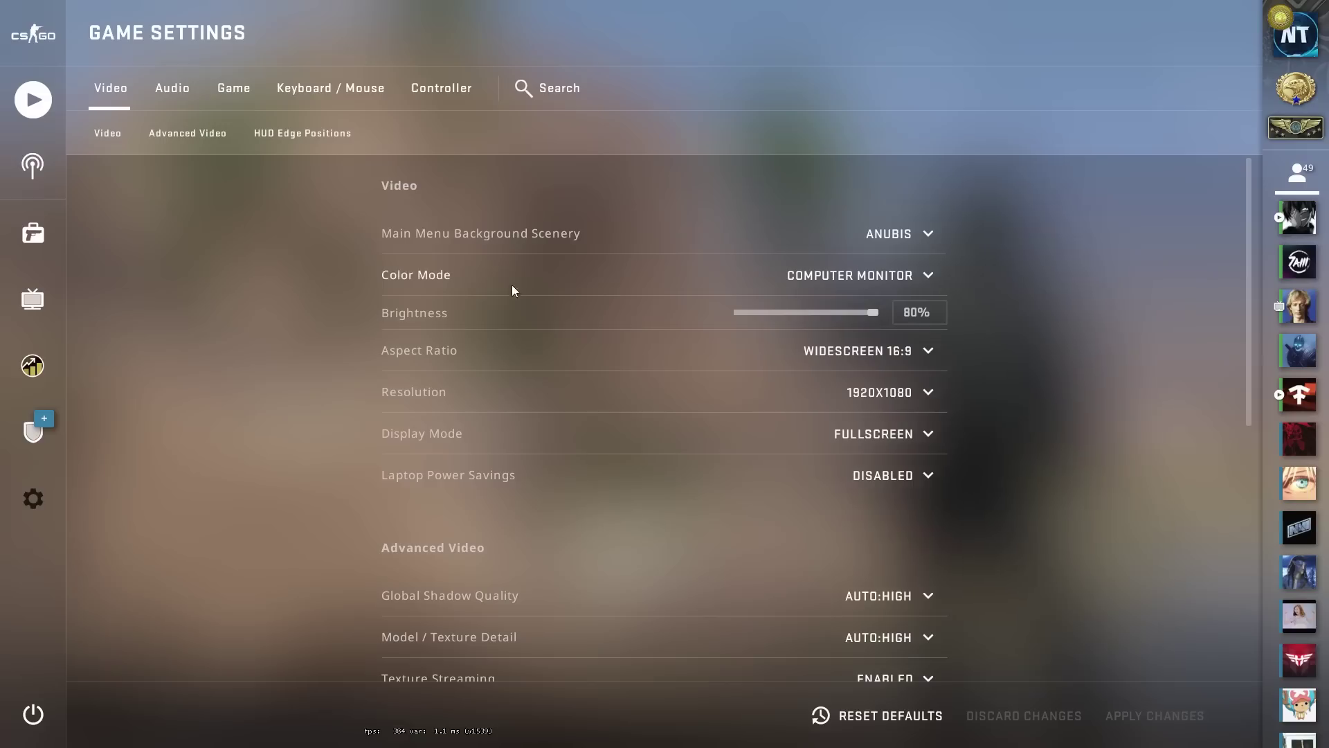
scroll(944, 463, down, 3)
scroll(981, 457, down, 2)
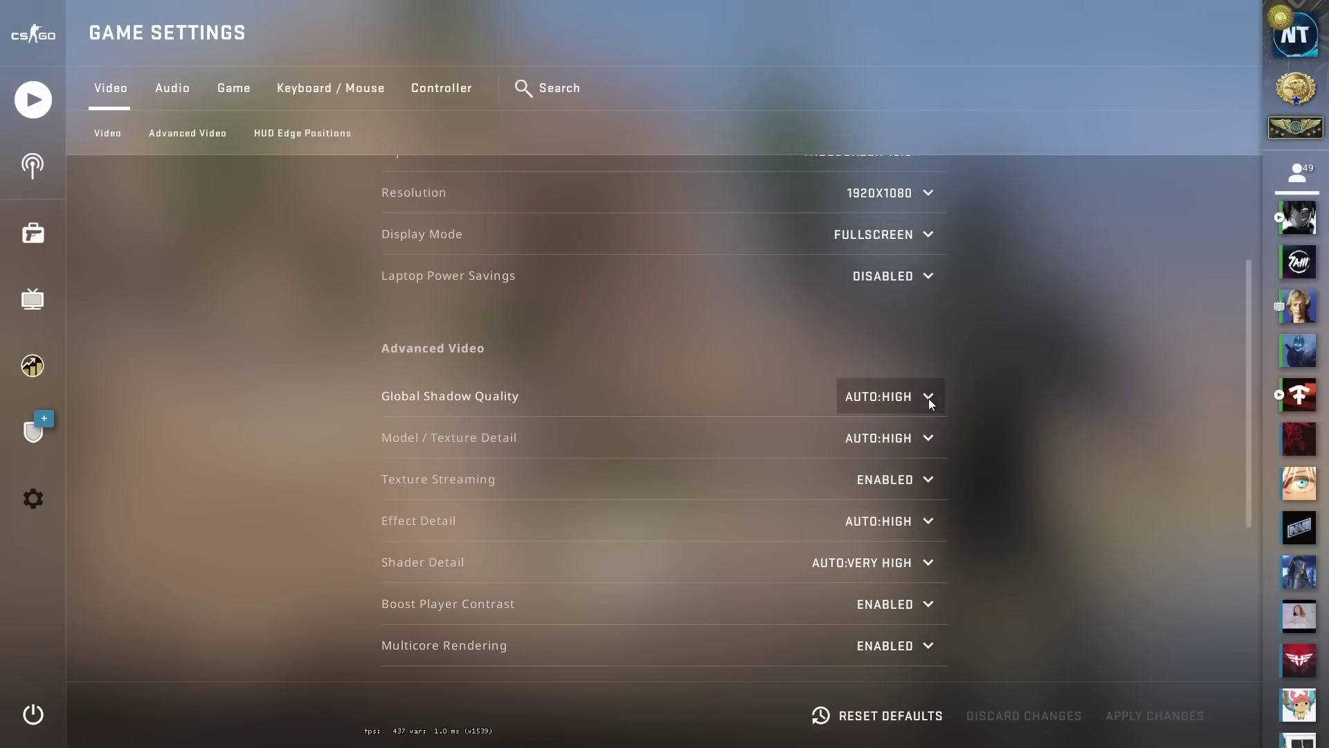
click(920, 398)
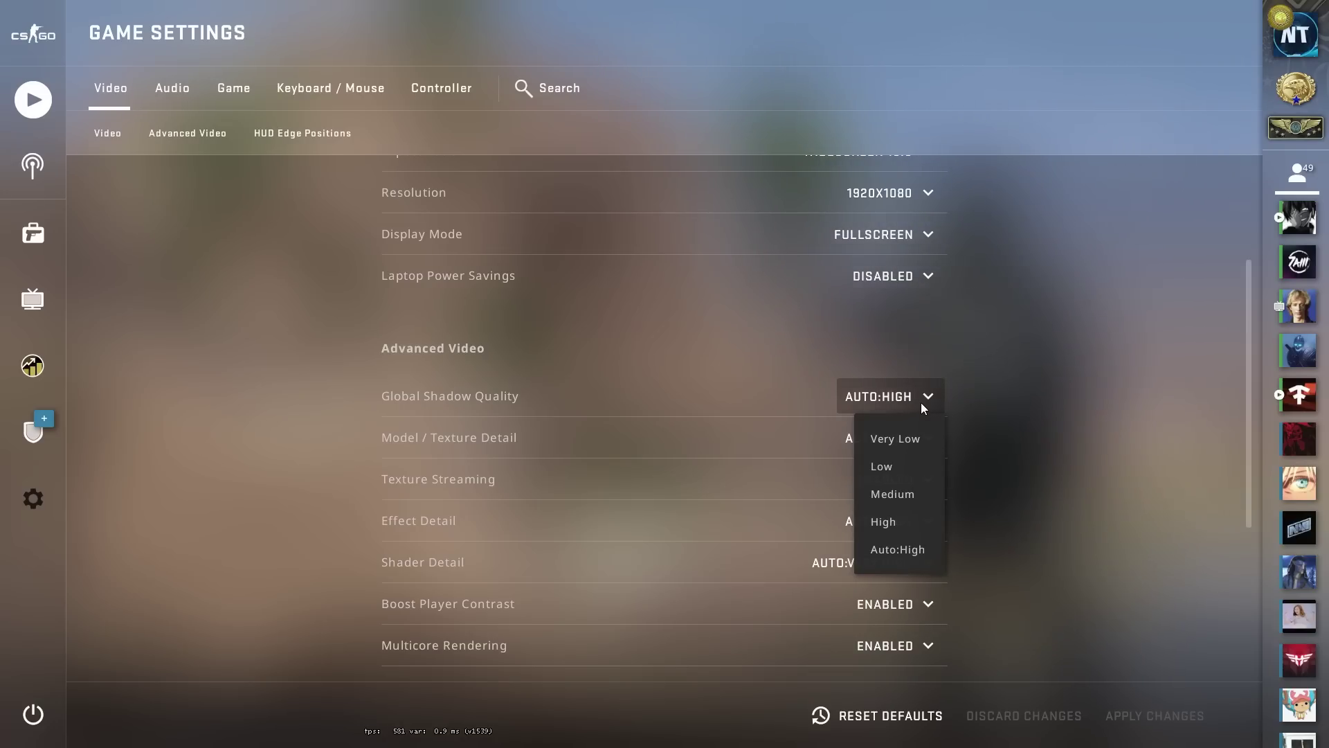
click(904, 439)
click(902, 441)
click(892, 481)
Set Effect Detail and Shader Detail to Low, set Use Uber Shaders to Enabled, and apply and review the video settings.
click(890, 521)
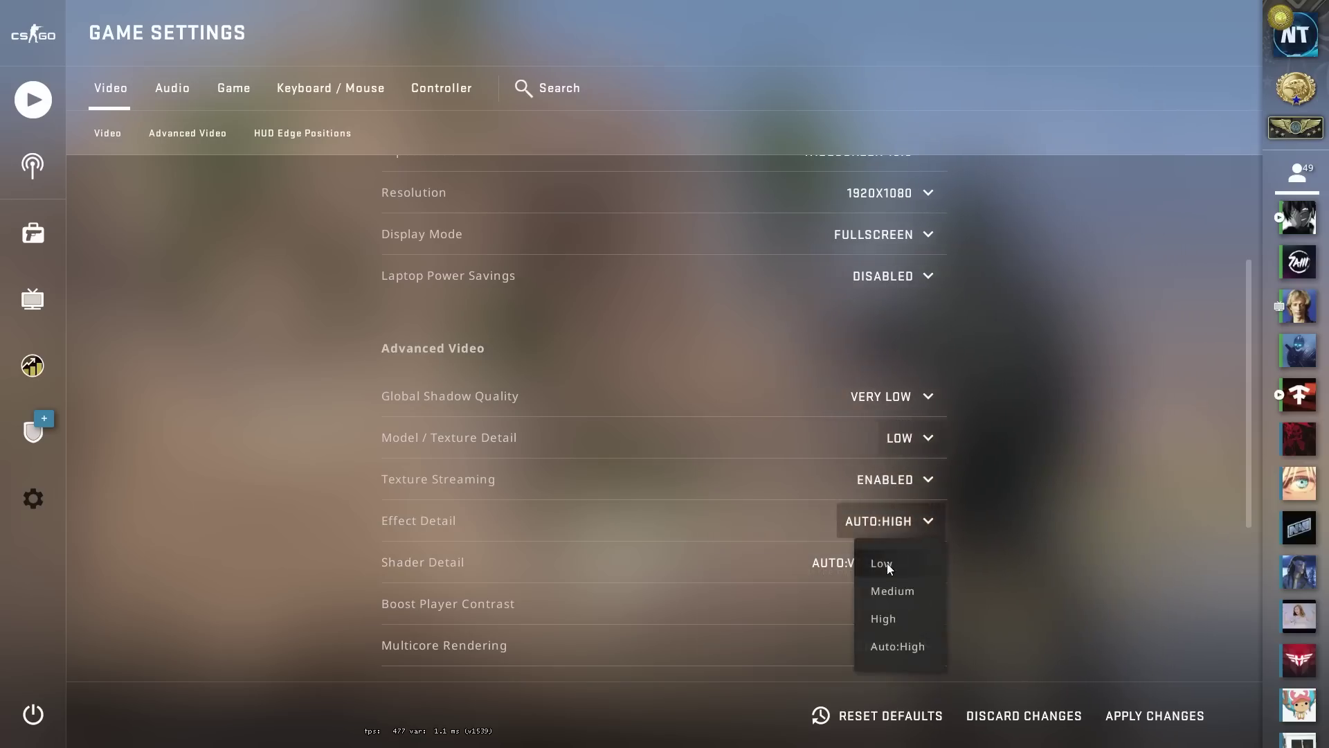
click(887, 565)
click(883, 576)
click(883, 606)
scroll(994, 538, down, 5)
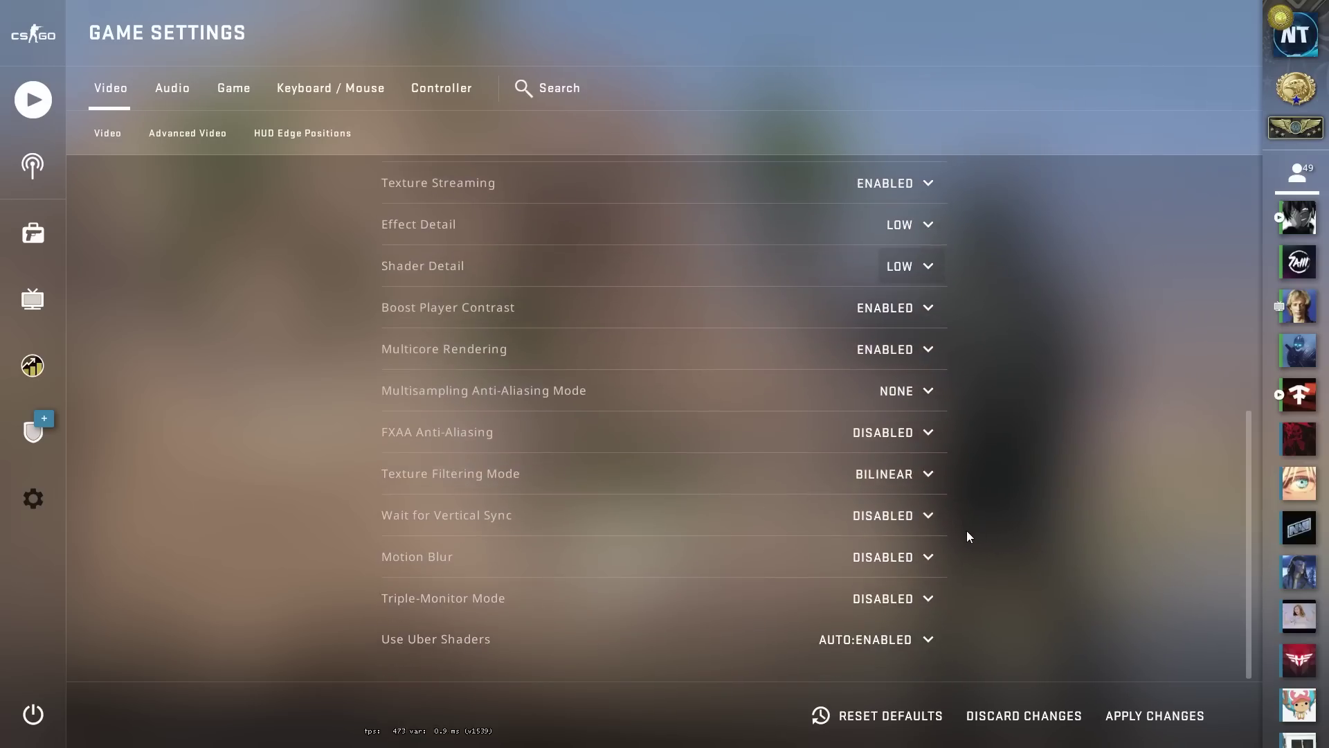
click(900, 639)
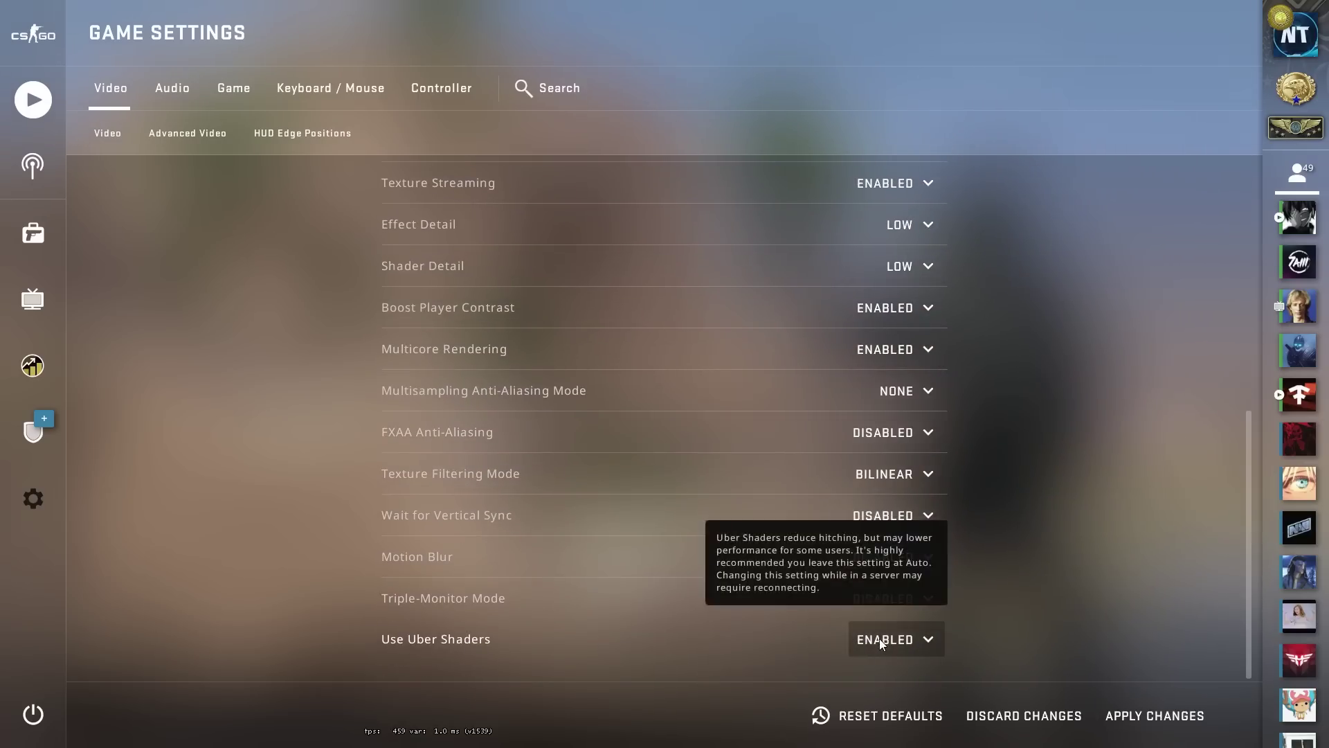
scroll(927, 463, up, 2)
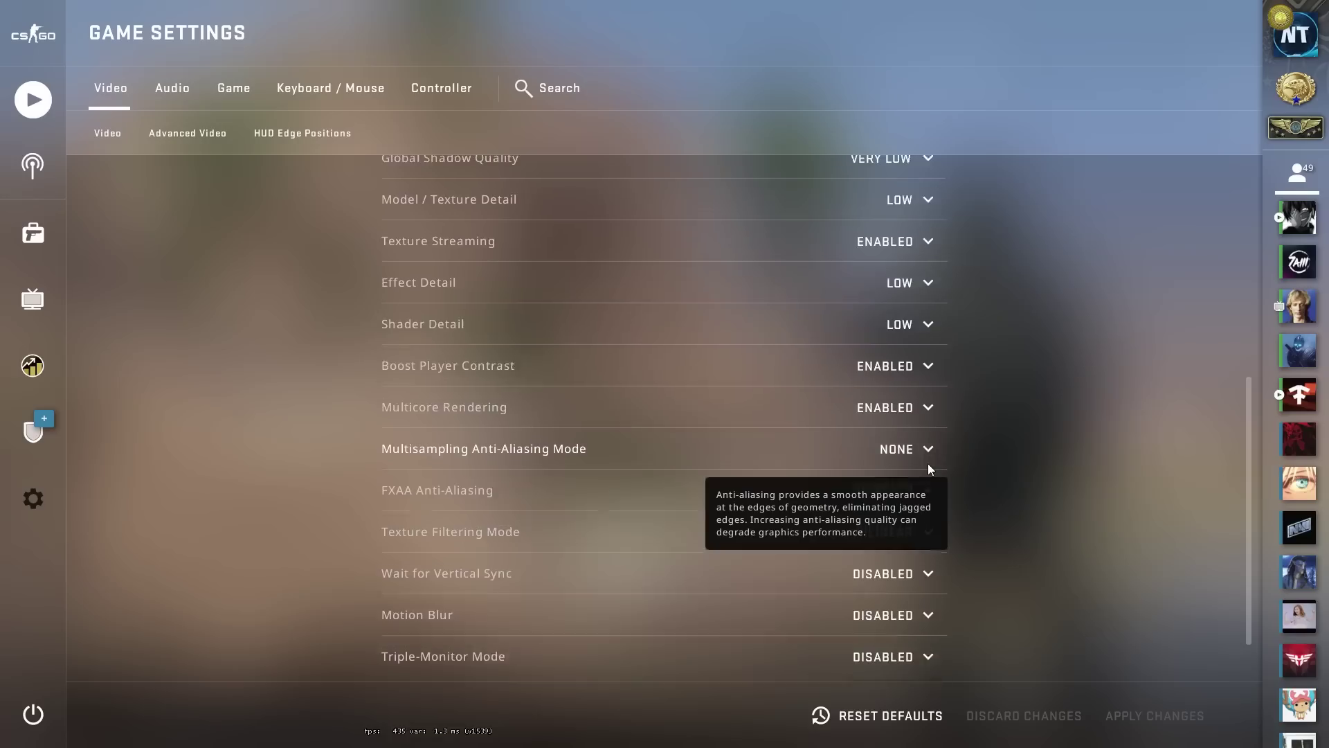
scroll(929, 463, up, 3)
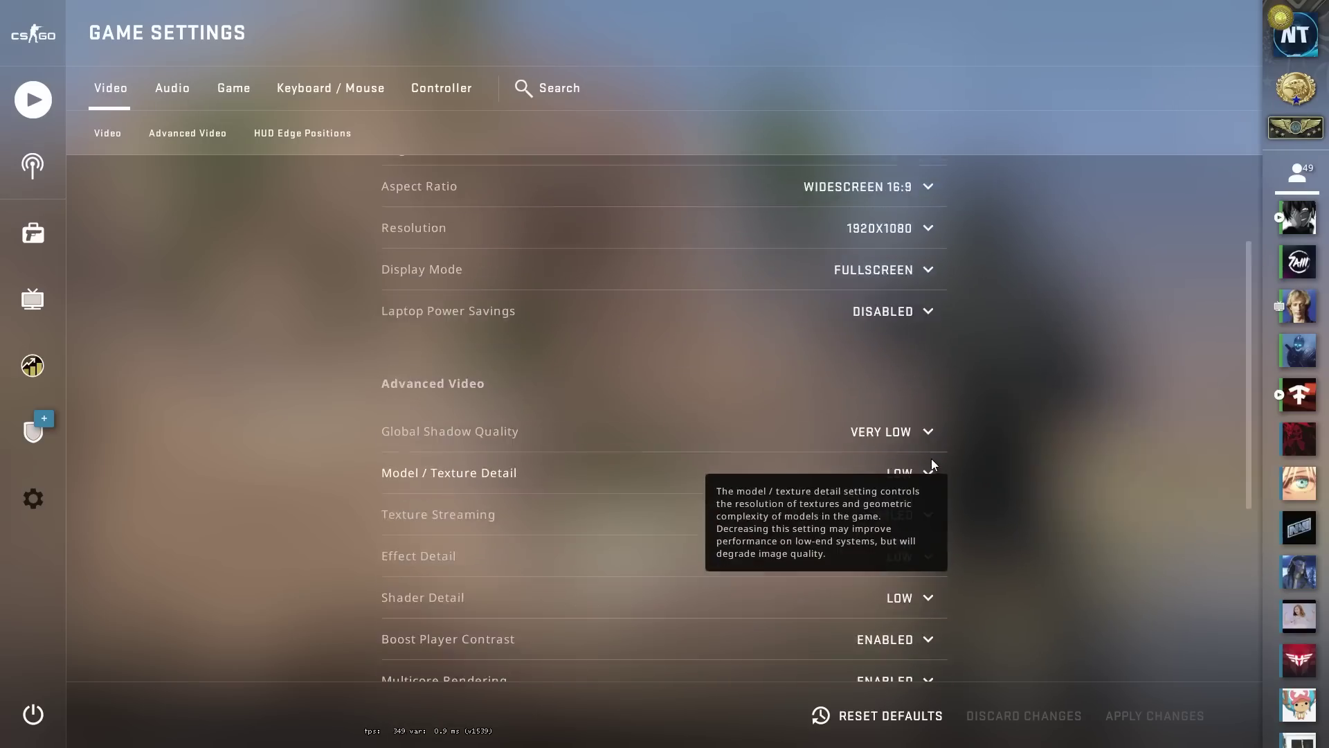
scroll(931, 460, down, 3)
scroll(930, 460, up, 1)
scroll(931, 459, up, 4)
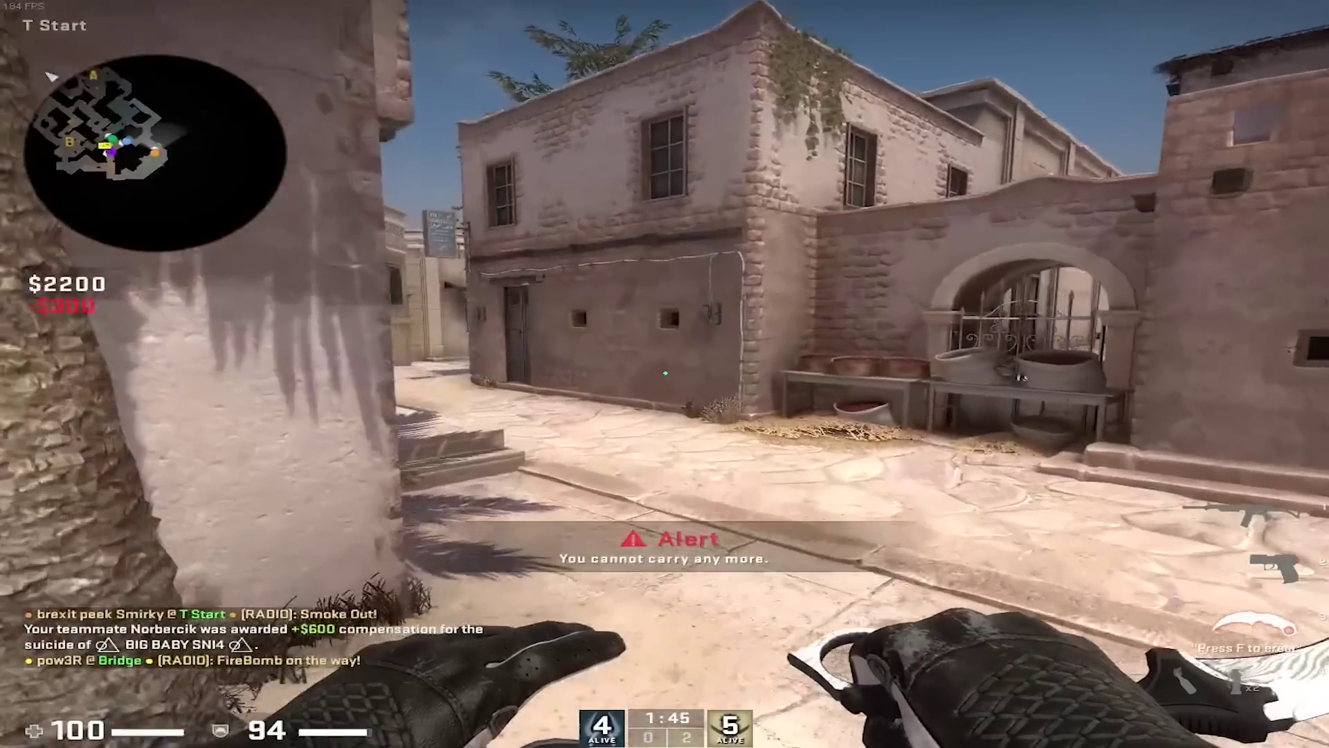
Open the in-game developer console and run the clear command.
key(grave)
text(clear)
key(Return)
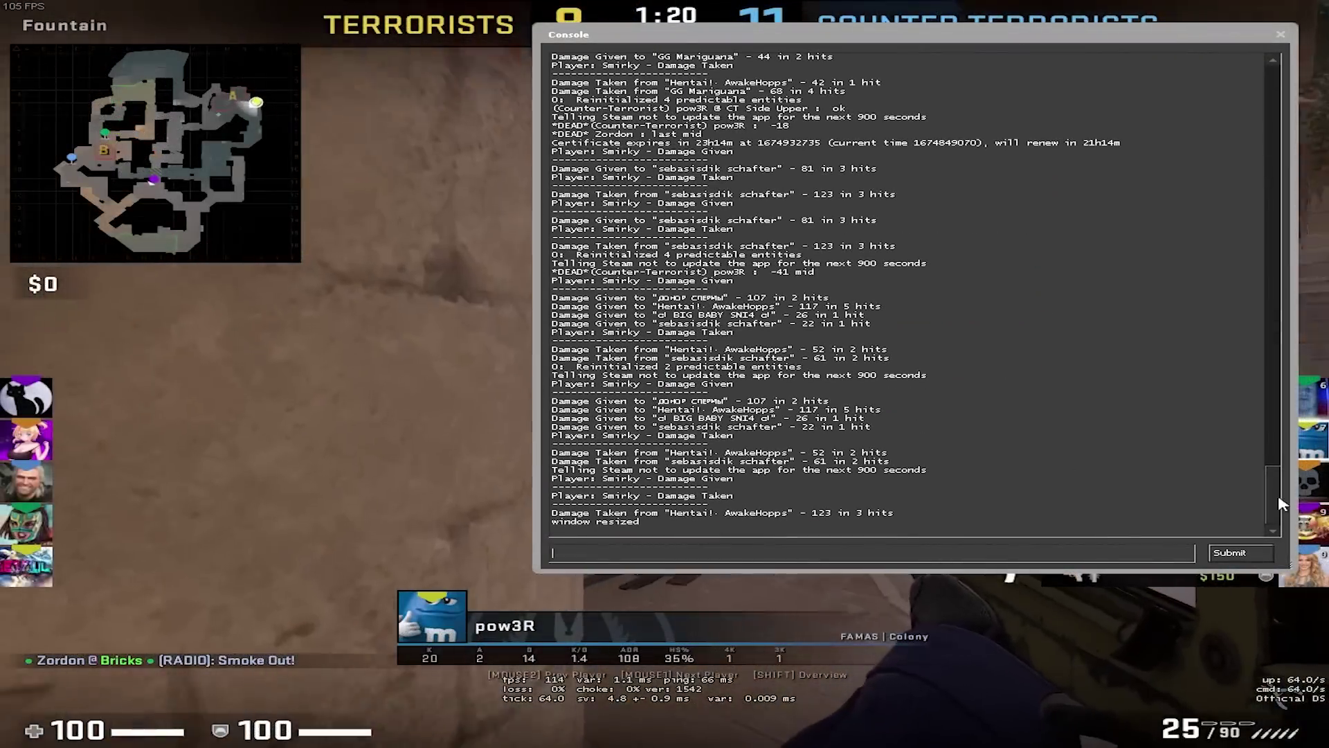
drag(1280, 503, 1281, 572)
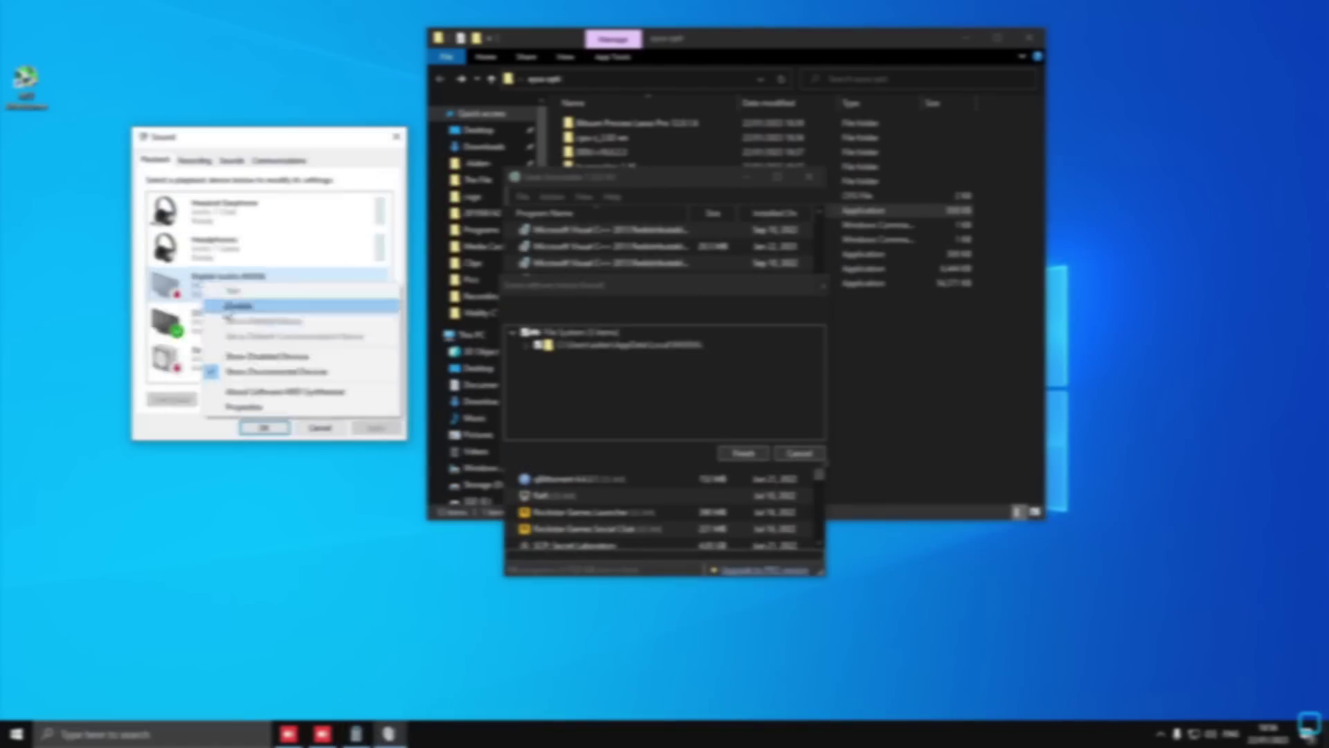
click(277, 426)
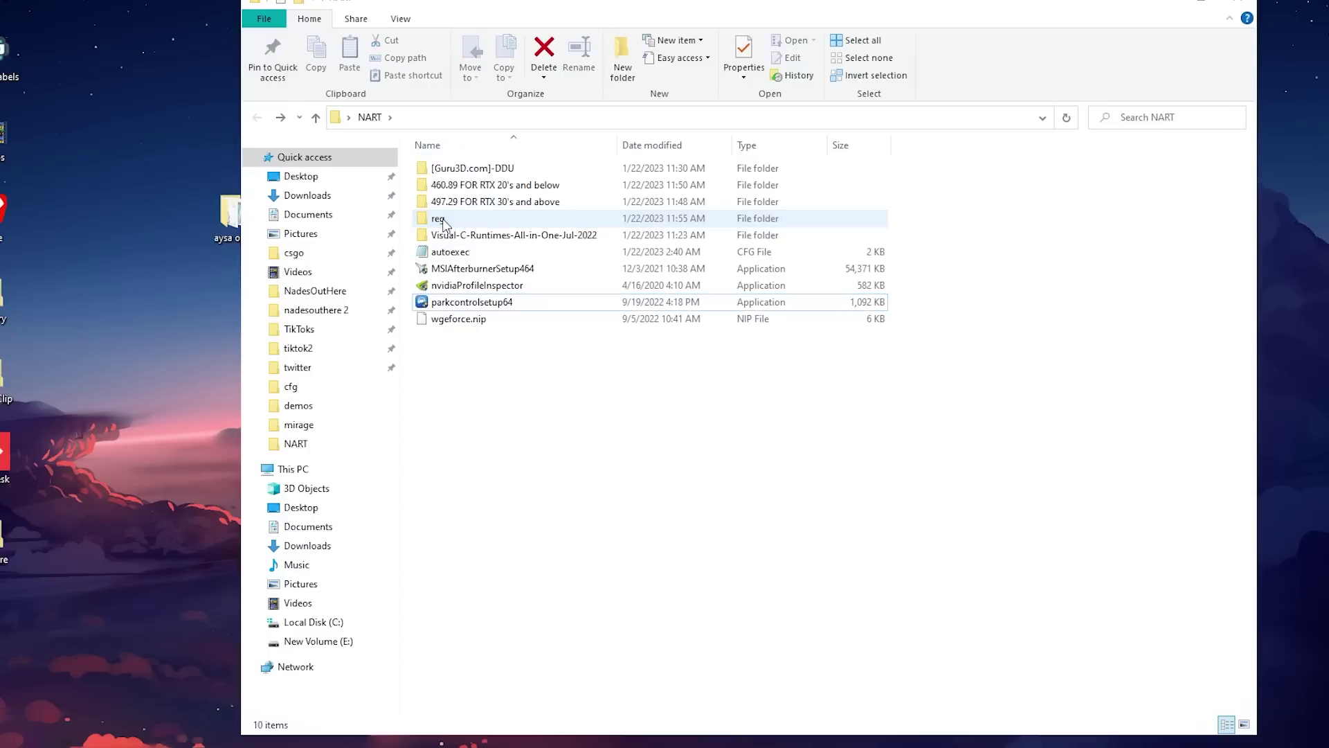
Run MSIAfterburnerSetup464 from the NART folder, accept the license terms and exclude RivaTuner Statistics Server from the installation.
double_click(476, 270)
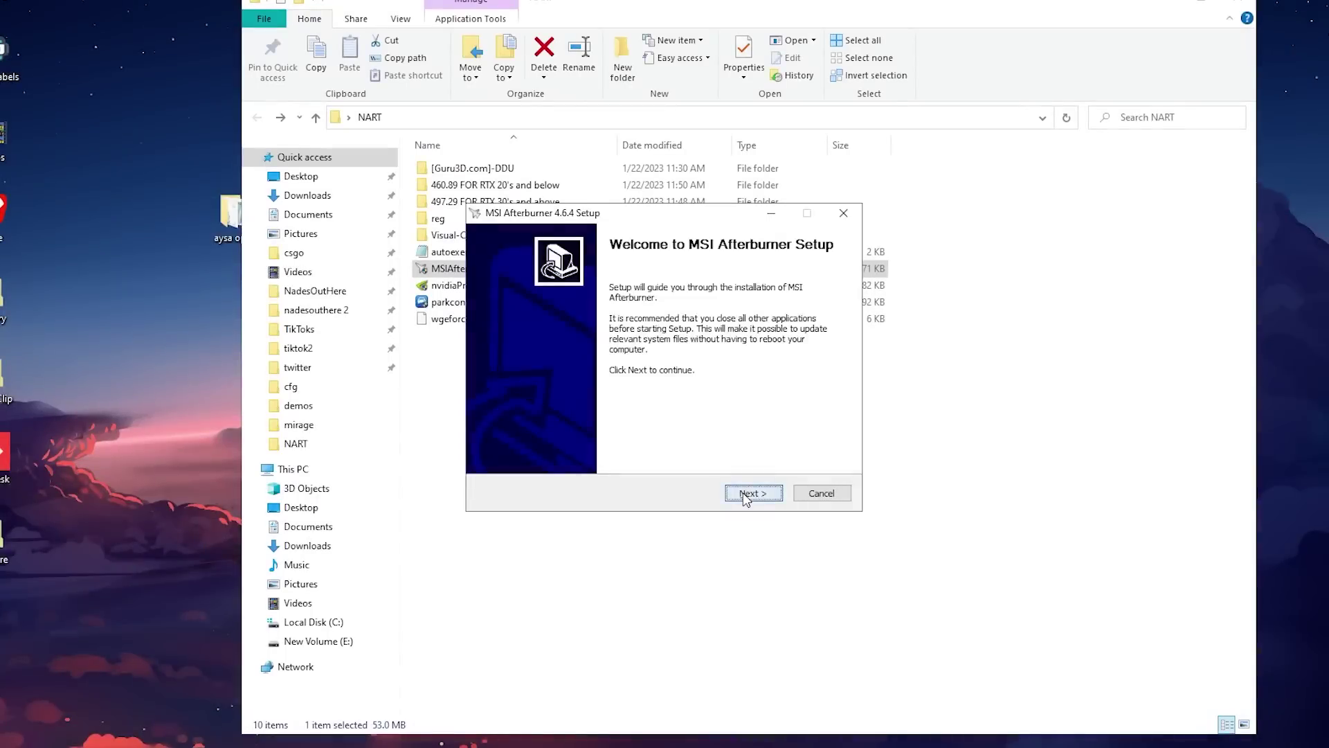
click(750, 493)
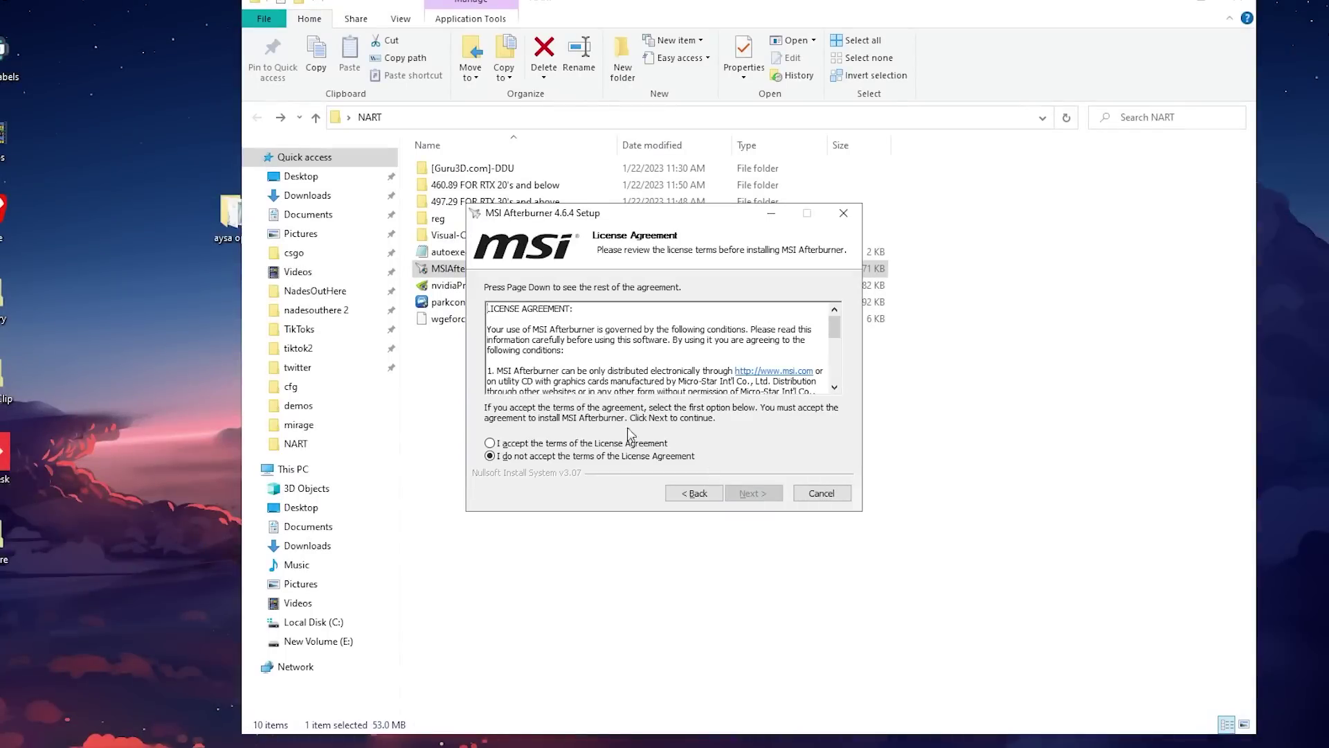
click(579, 444)
click(750, 493)
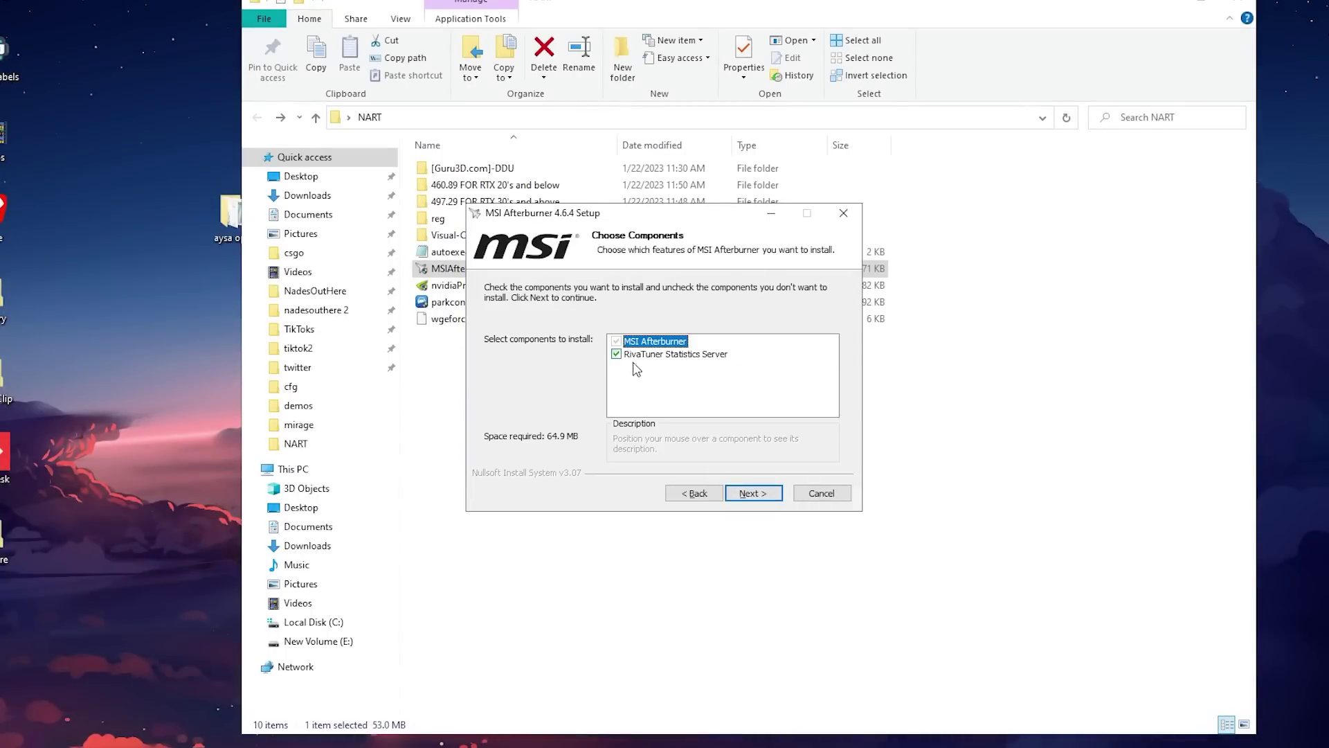
click(616, 355)
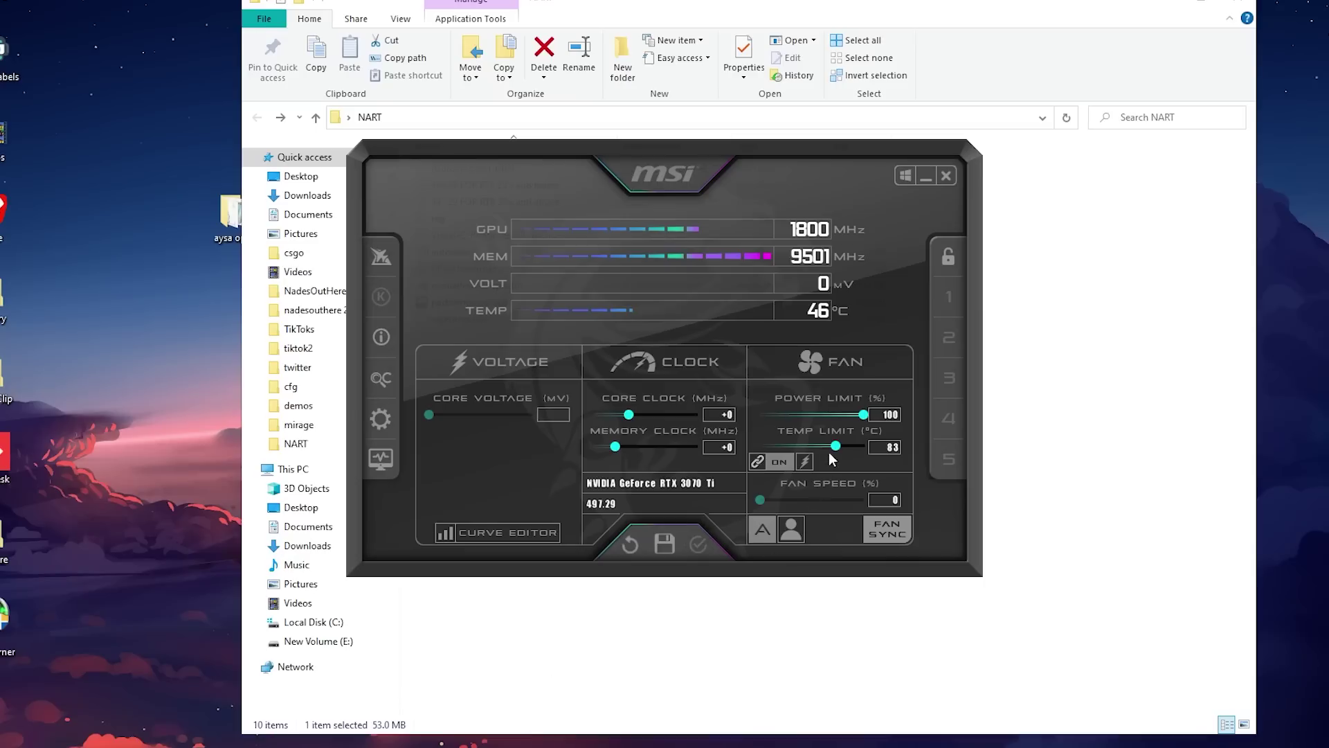
In MSI Afterburner, set and apply a temperature limit of 90 °C, and enable Start with Windows and Start minimized.
click(837, 447)
click(697, 545)
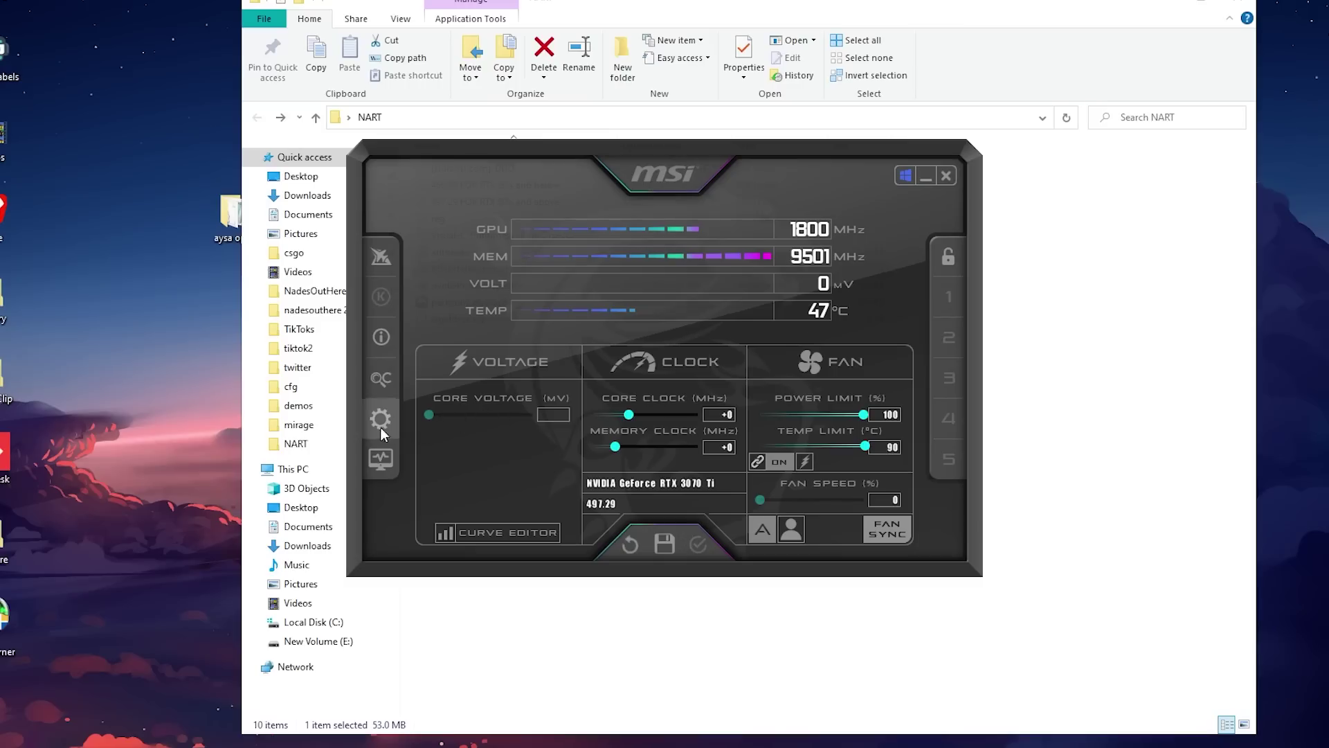
click(386, 424)
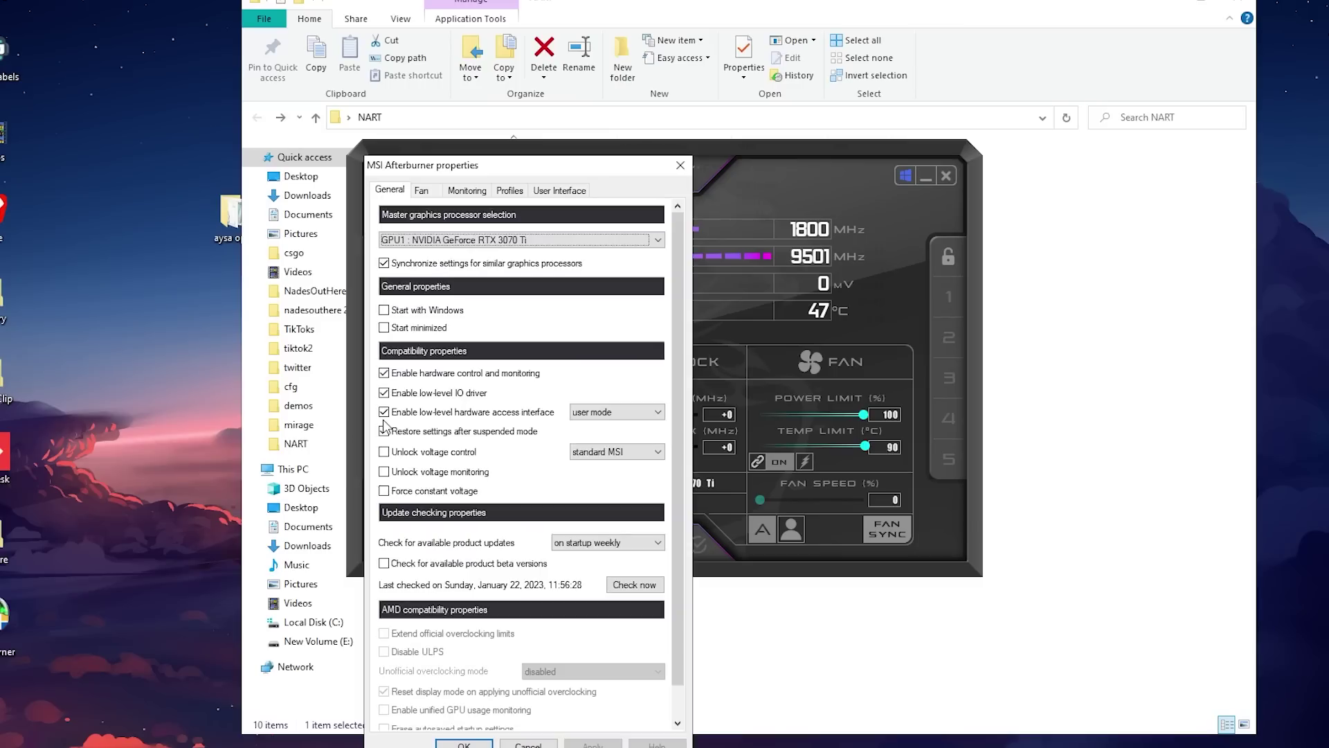
click(413, 315)
click(414, 332)
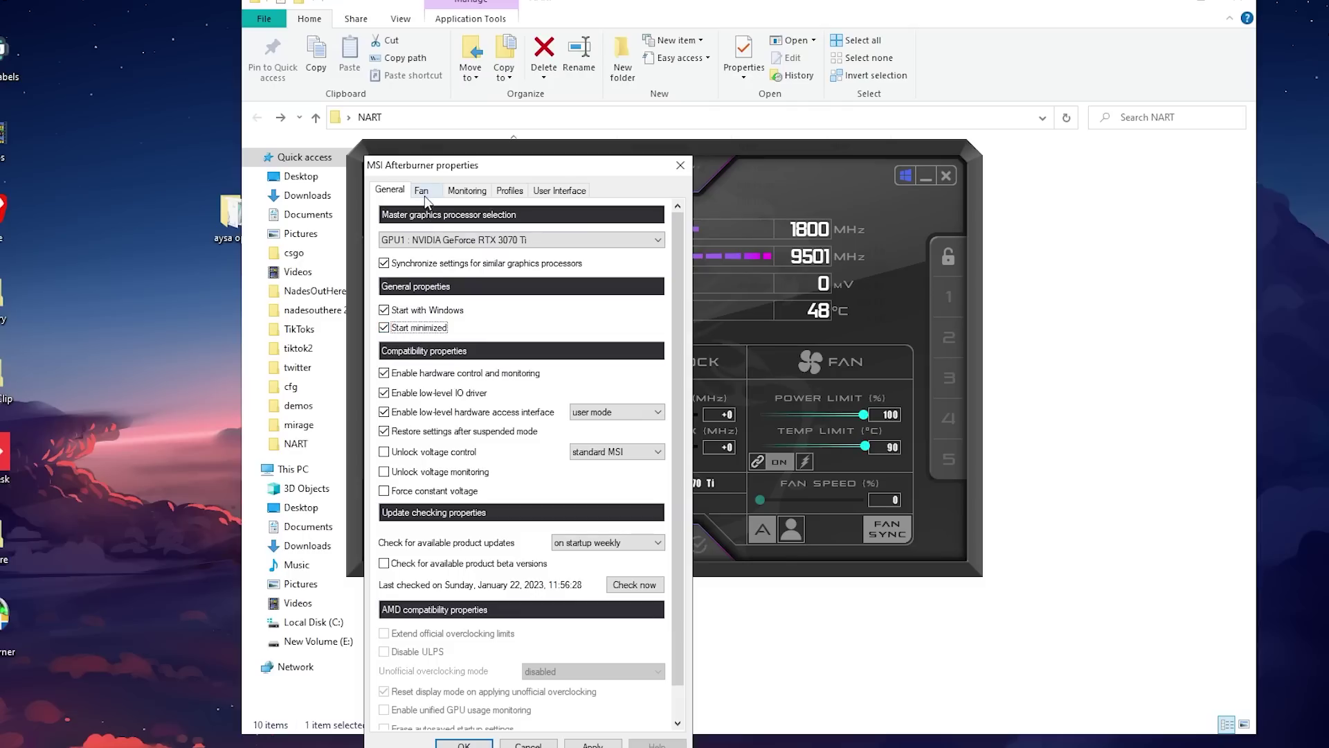
Enable and apply a user-defined fan curve of about 30% at 24 °C, 58% at 60 °C, 83% at 85 °C and 100% at 95 °C.
click(422, 192)
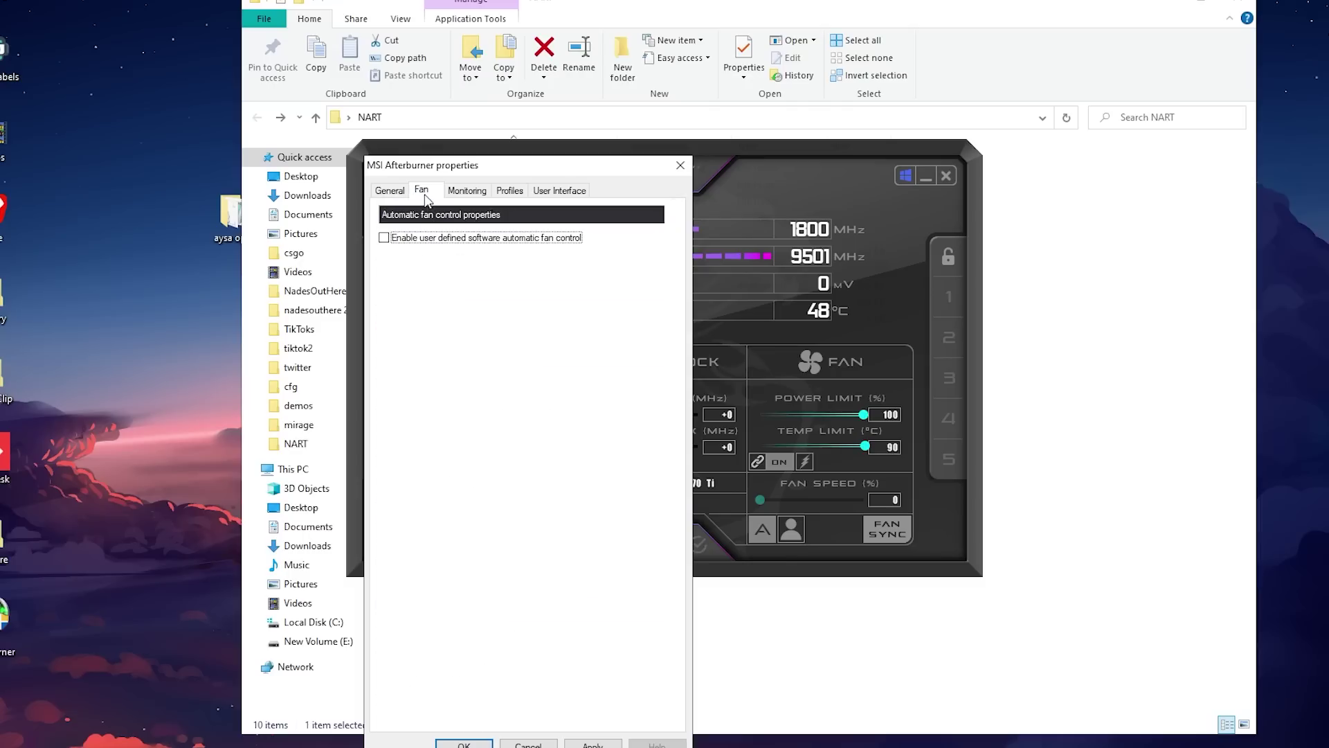
click(384, 238)
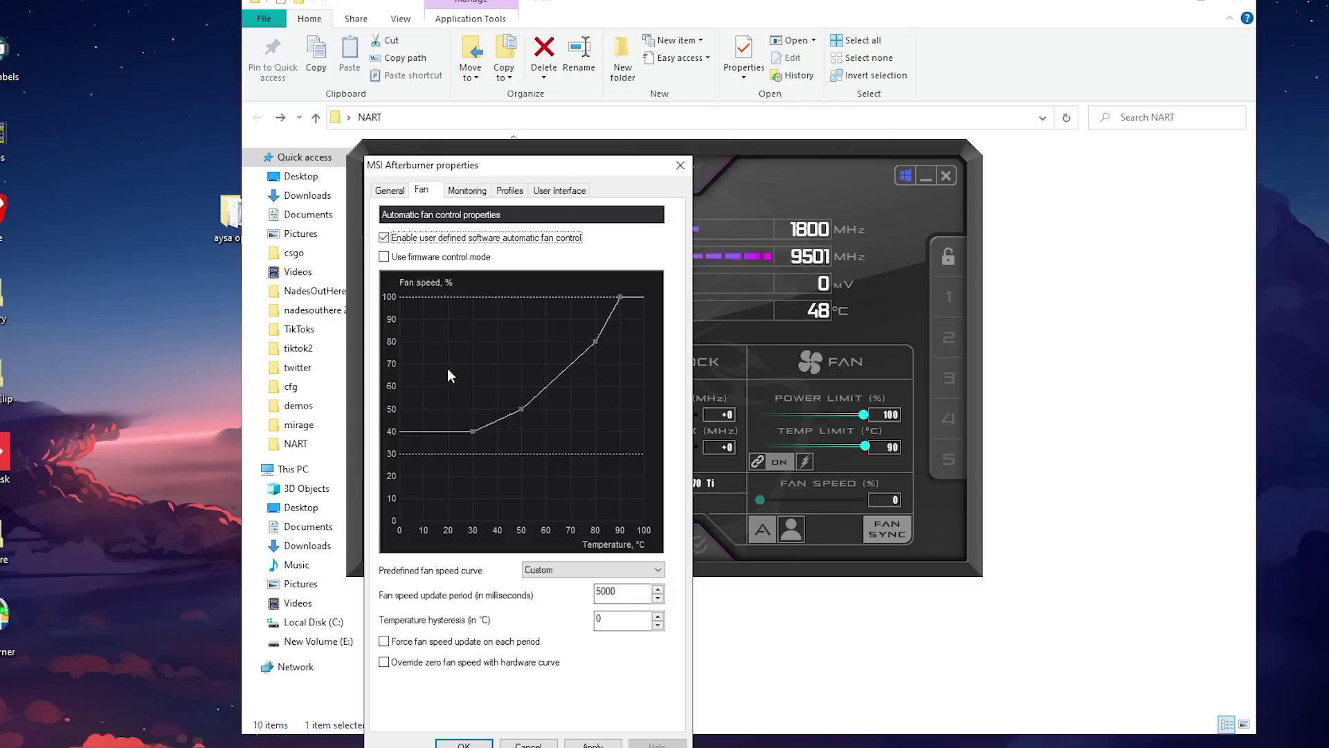
drag(472, 431, 460, 451)
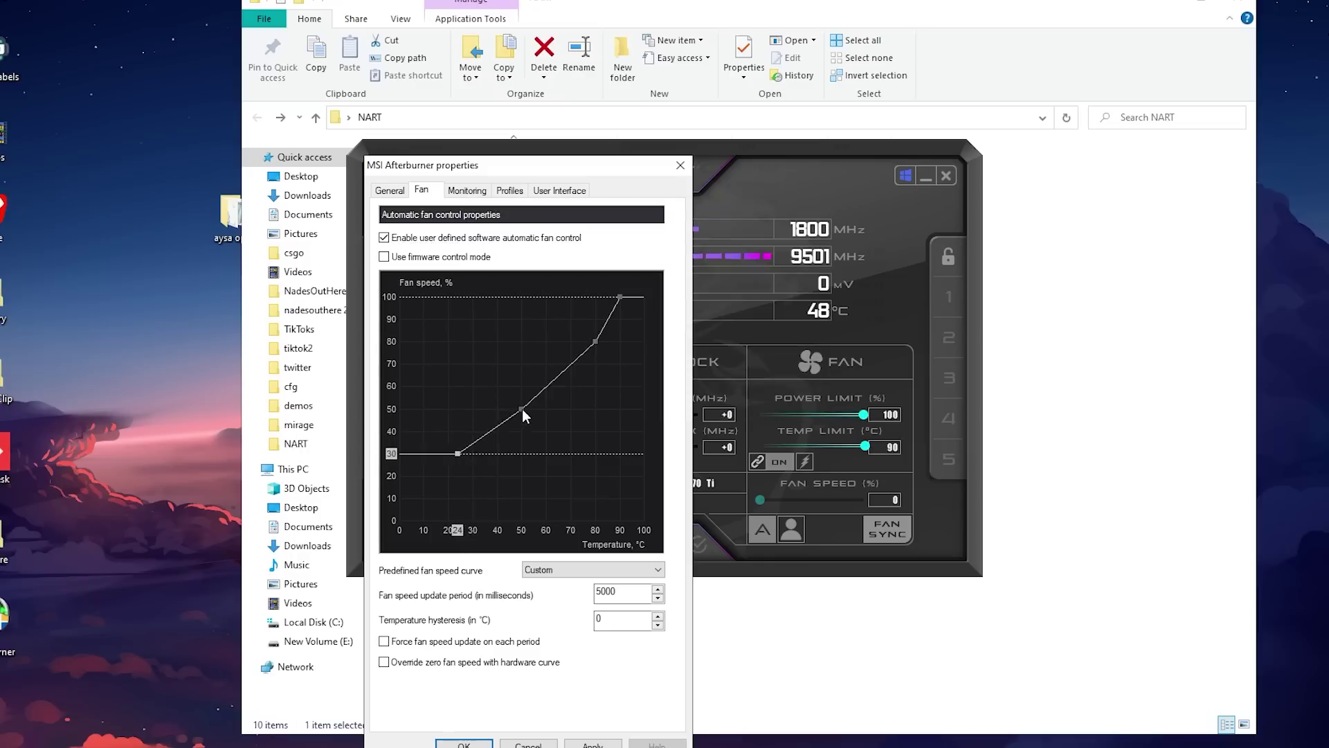
drag(522, 409, 547, 388)
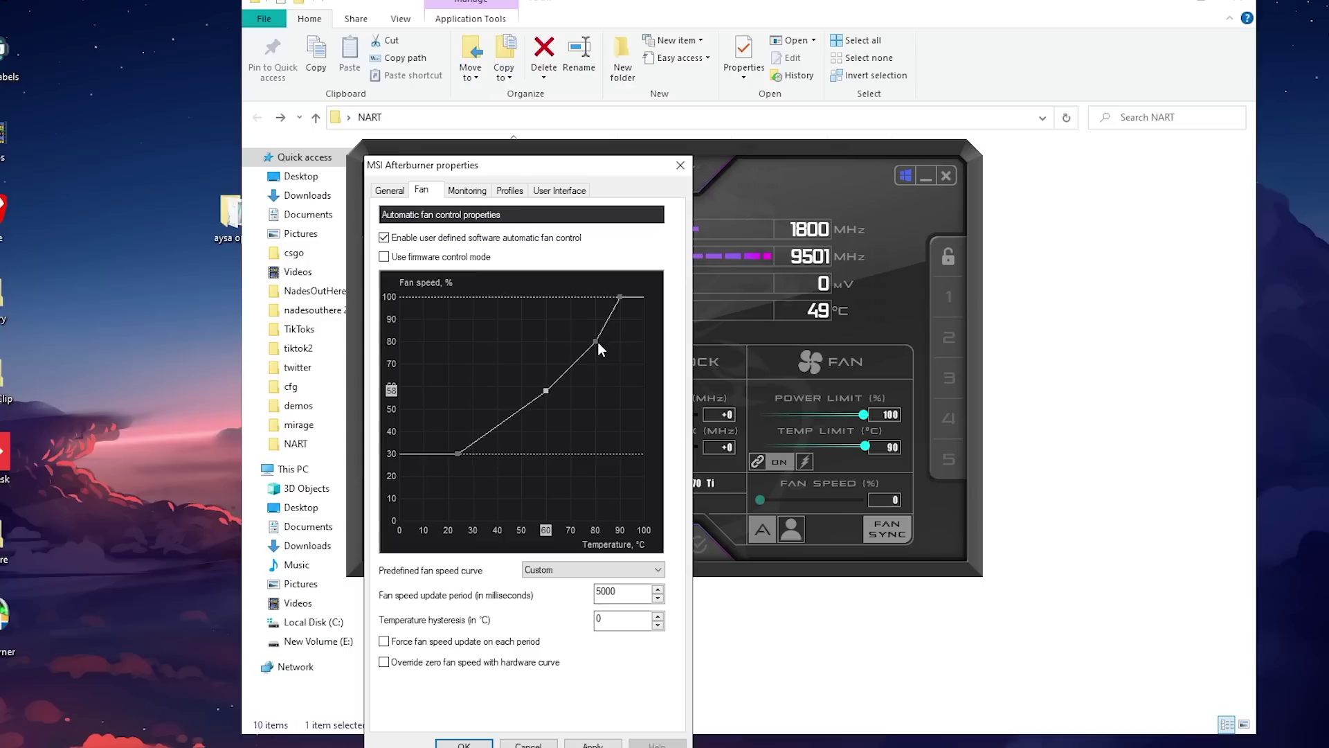
drag(596, 343, 626, 295)
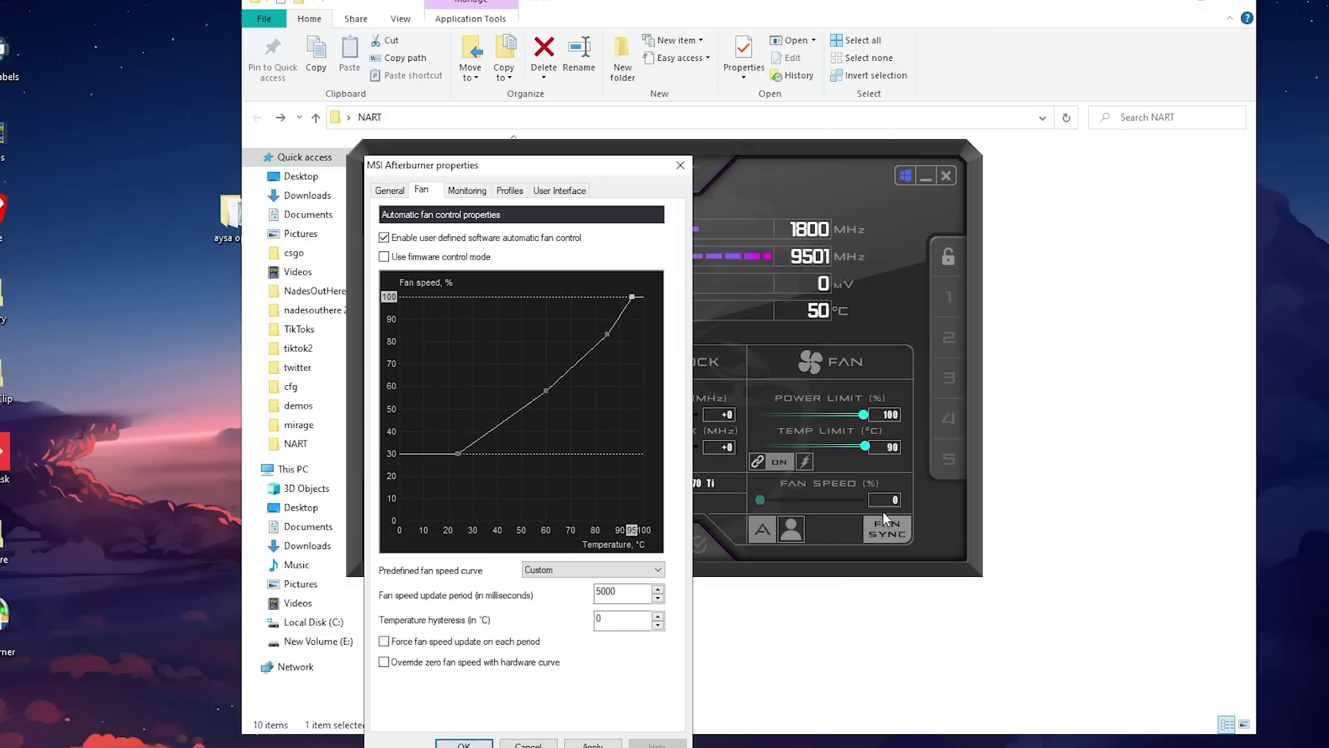
click(569, 745)
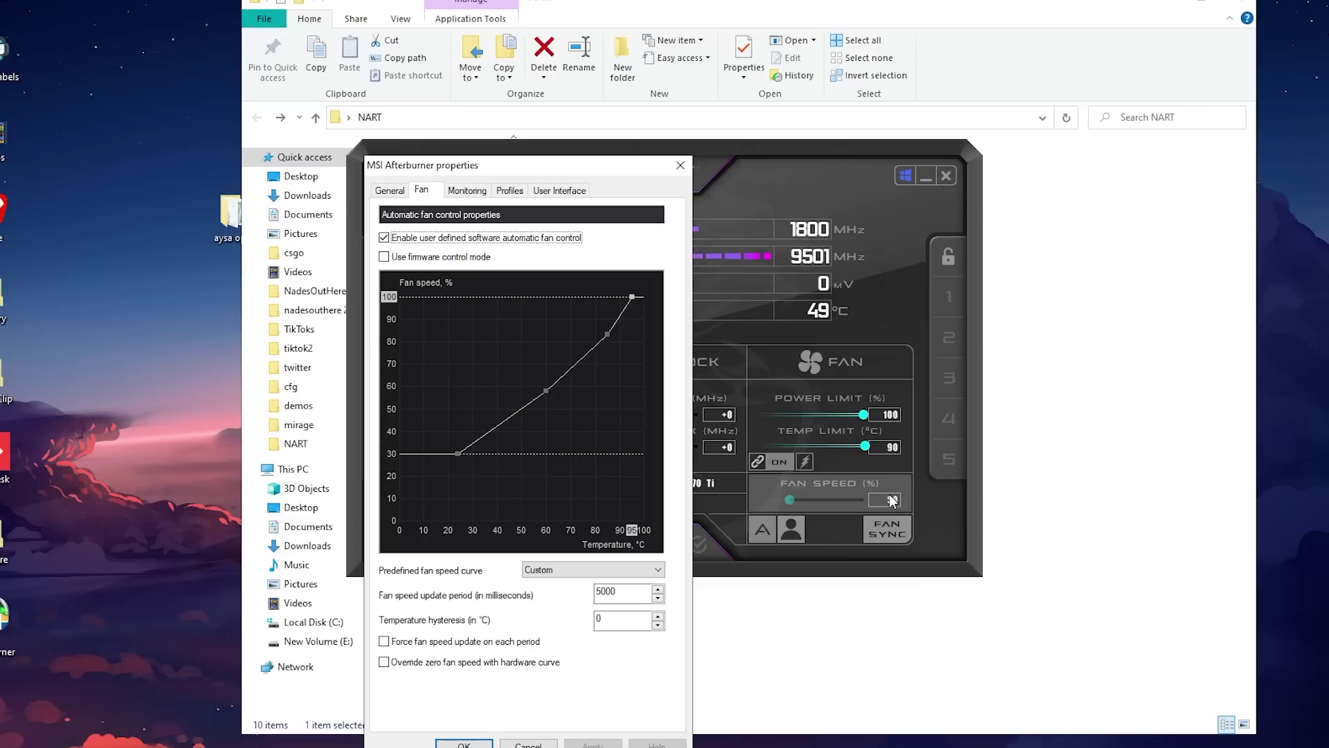
click(464, 745)
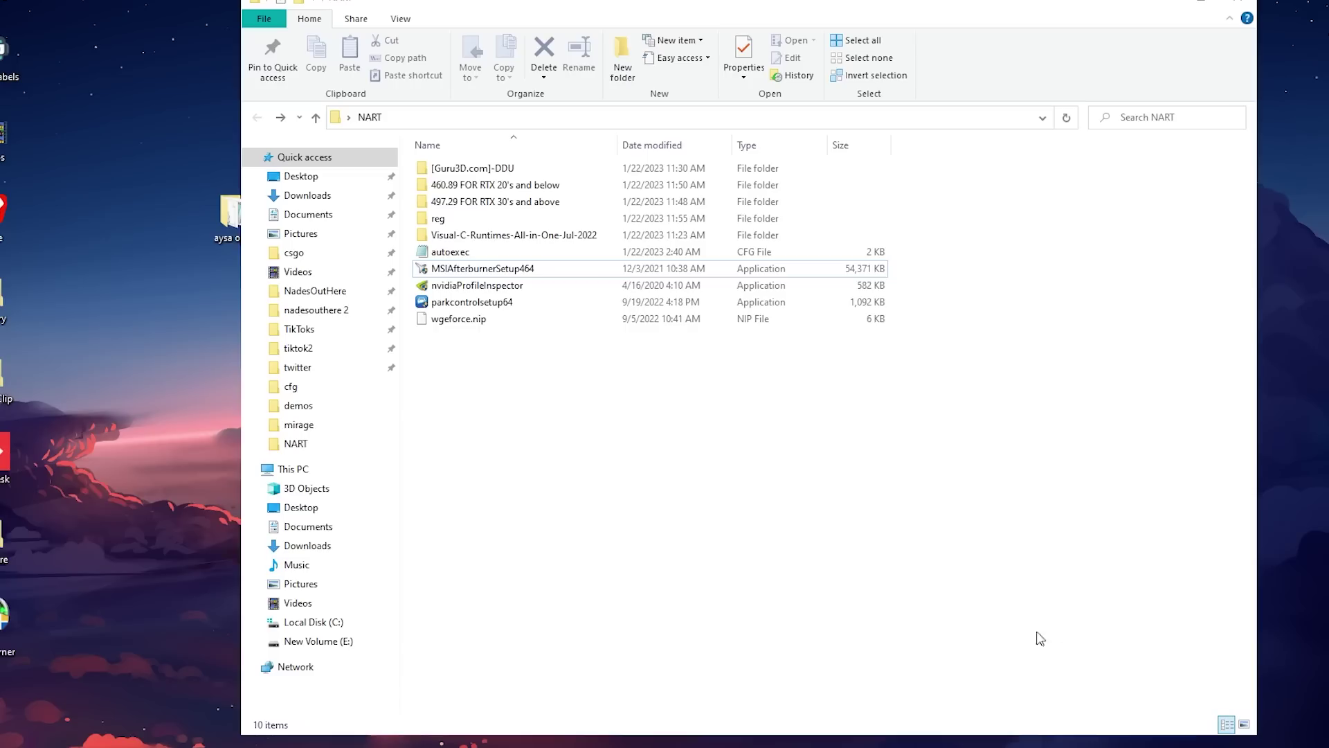
Open the reg folder inside NART and merge the "Optimize irqc and all" file into the registry.
click(489, 303)
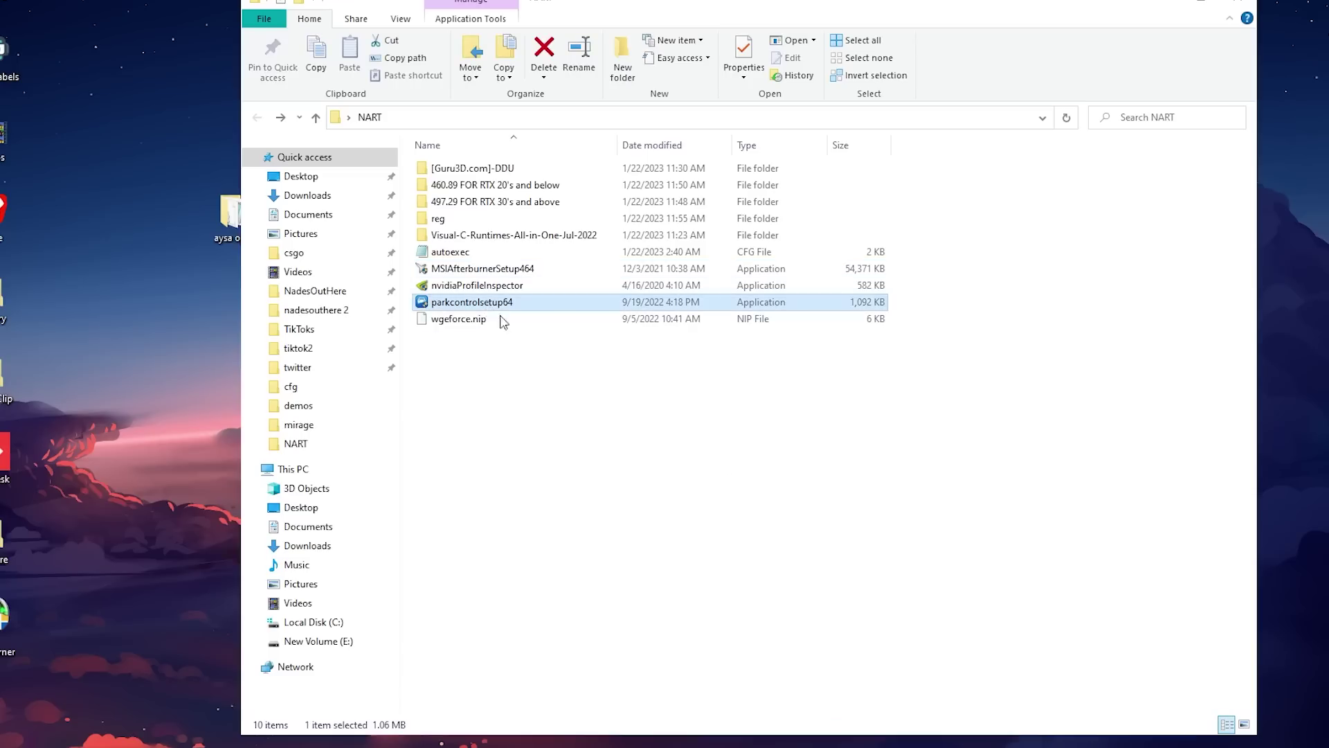
click(489, 284)
double_click(471, 220)
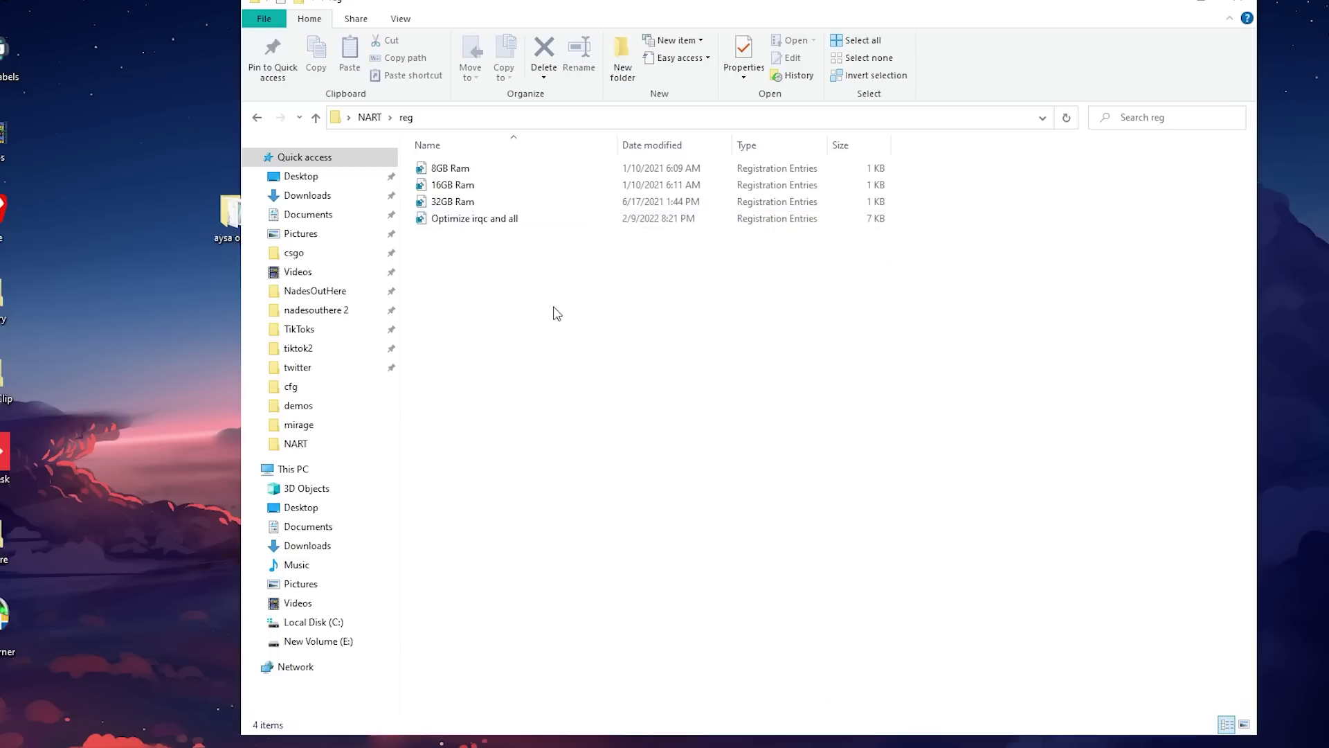
click(476, 226)
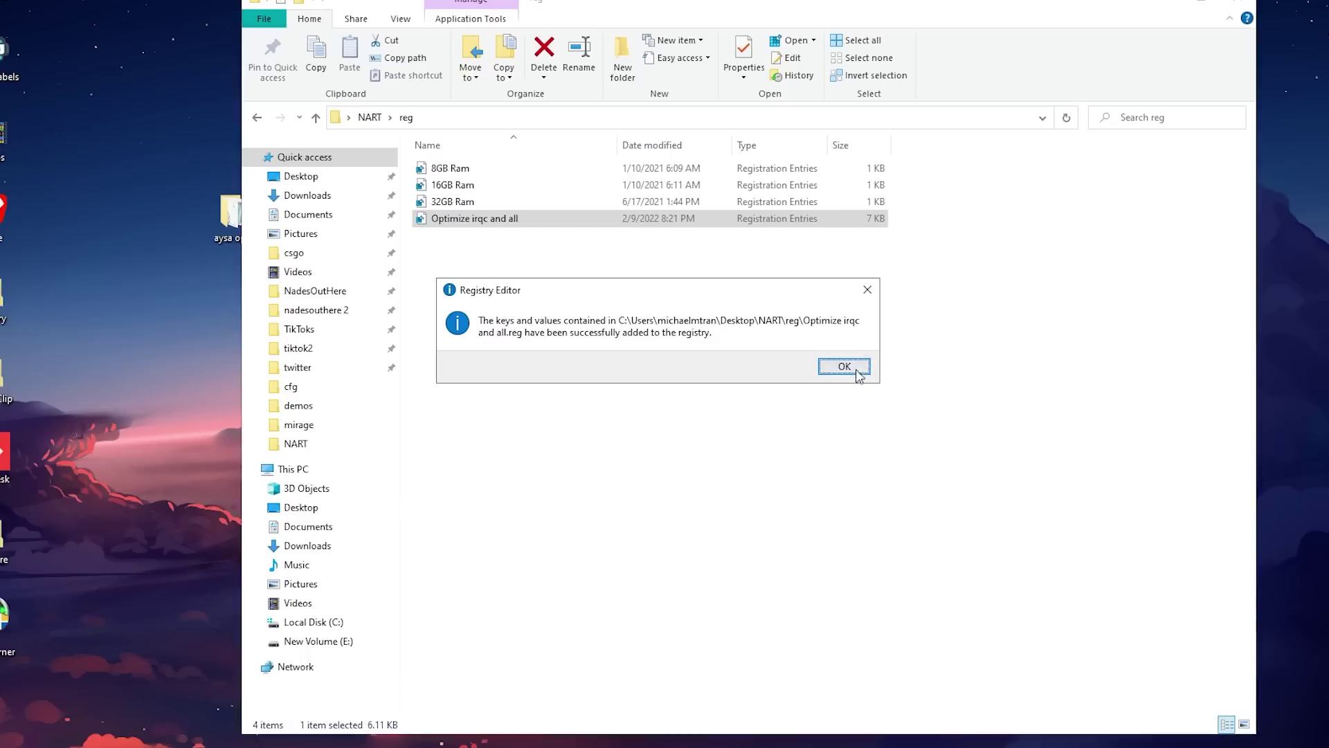
click(846, 370)
click(501, 284)
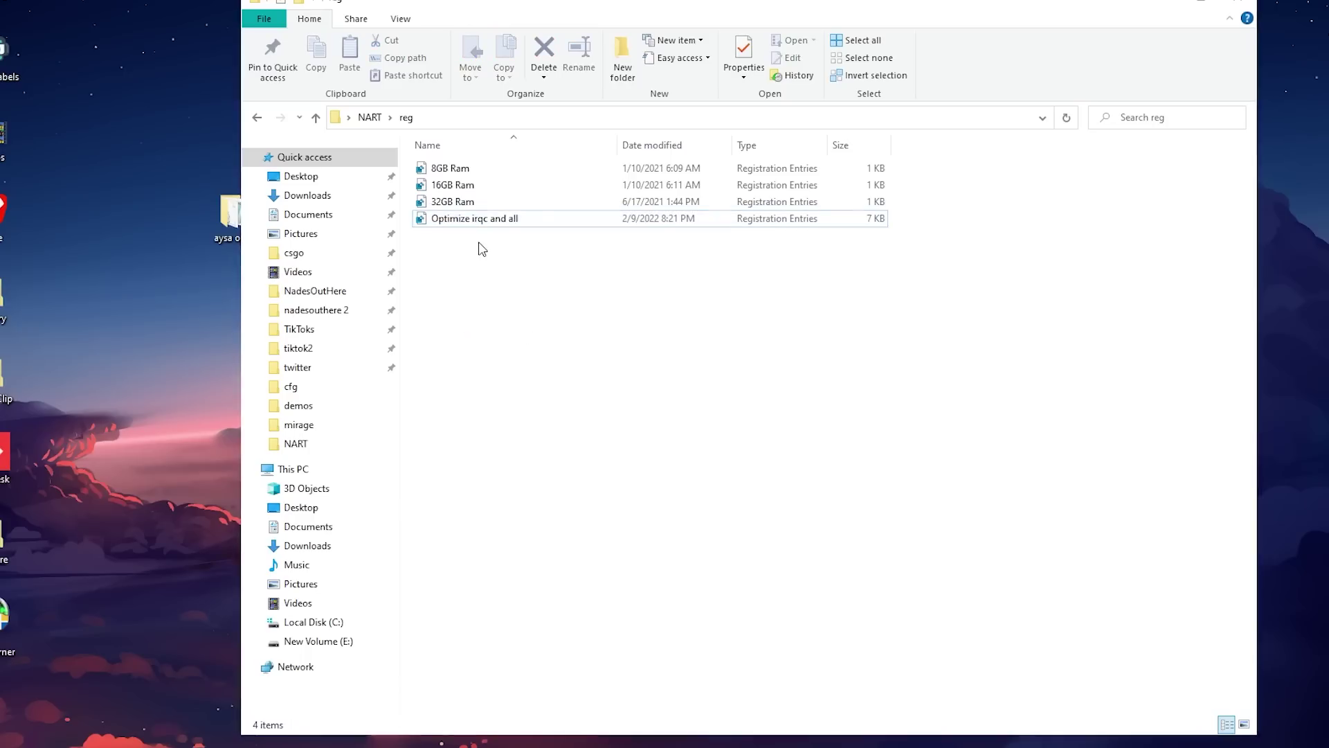
click(488, 219)
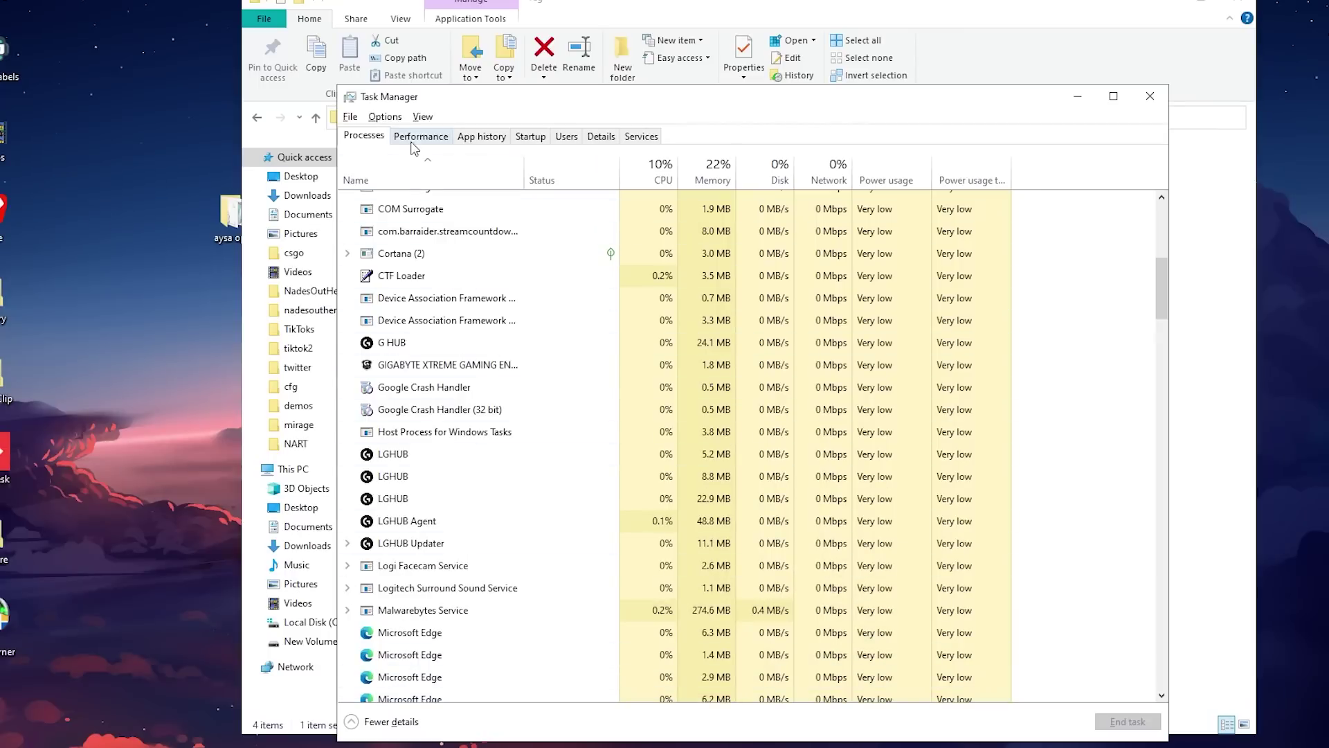
Check the installed memory capacity in Task Manager, keeping the reg folder's files accessible.
click(418, 137)
click(431, 233)
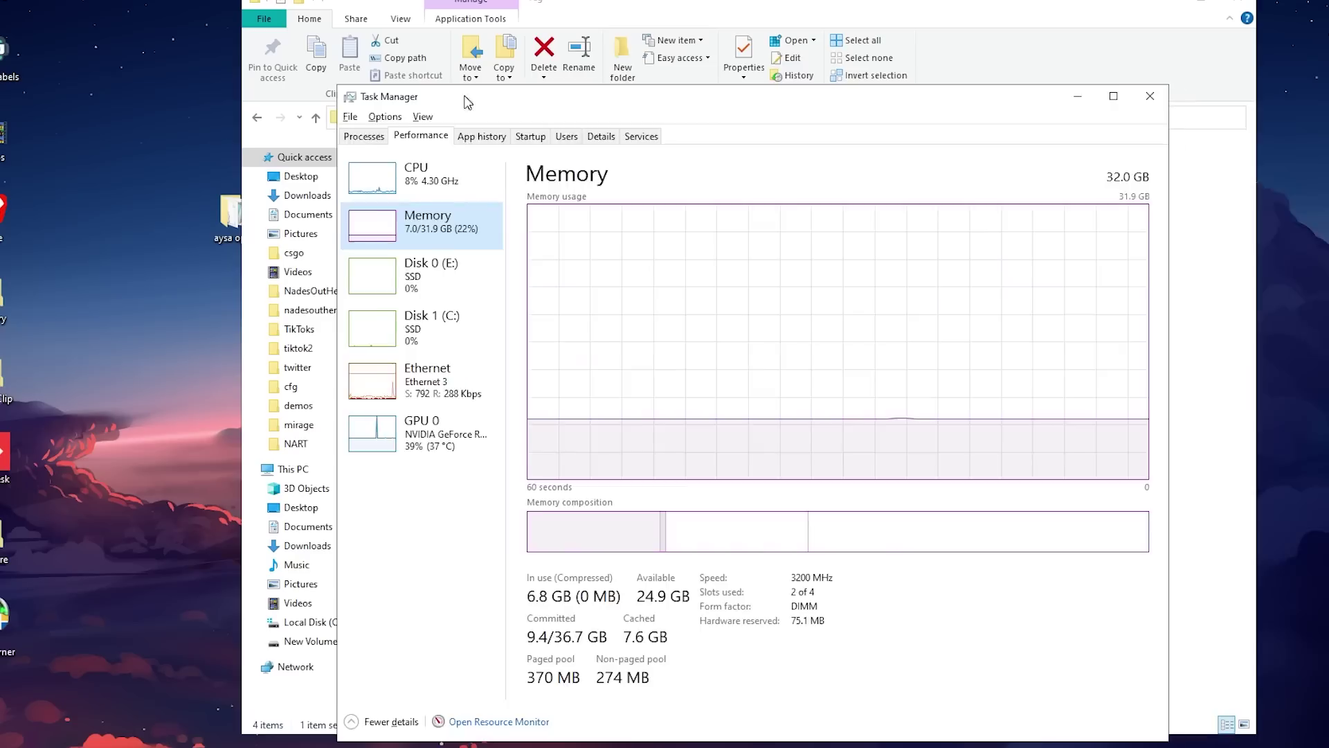
drag(485, 66, 817, 65)
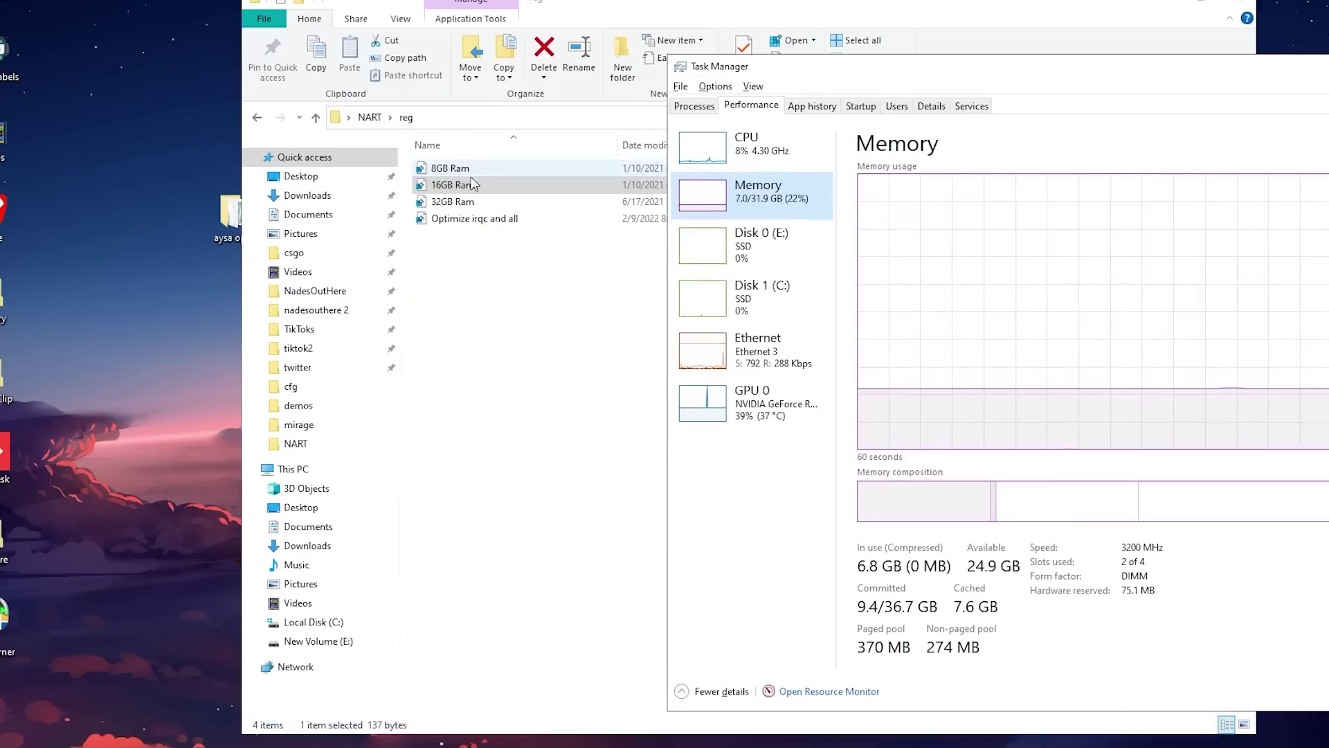
Merge the 32GB Ram registry file from the reg folder into the registry, accepting the confirmation.
click(460, 206)
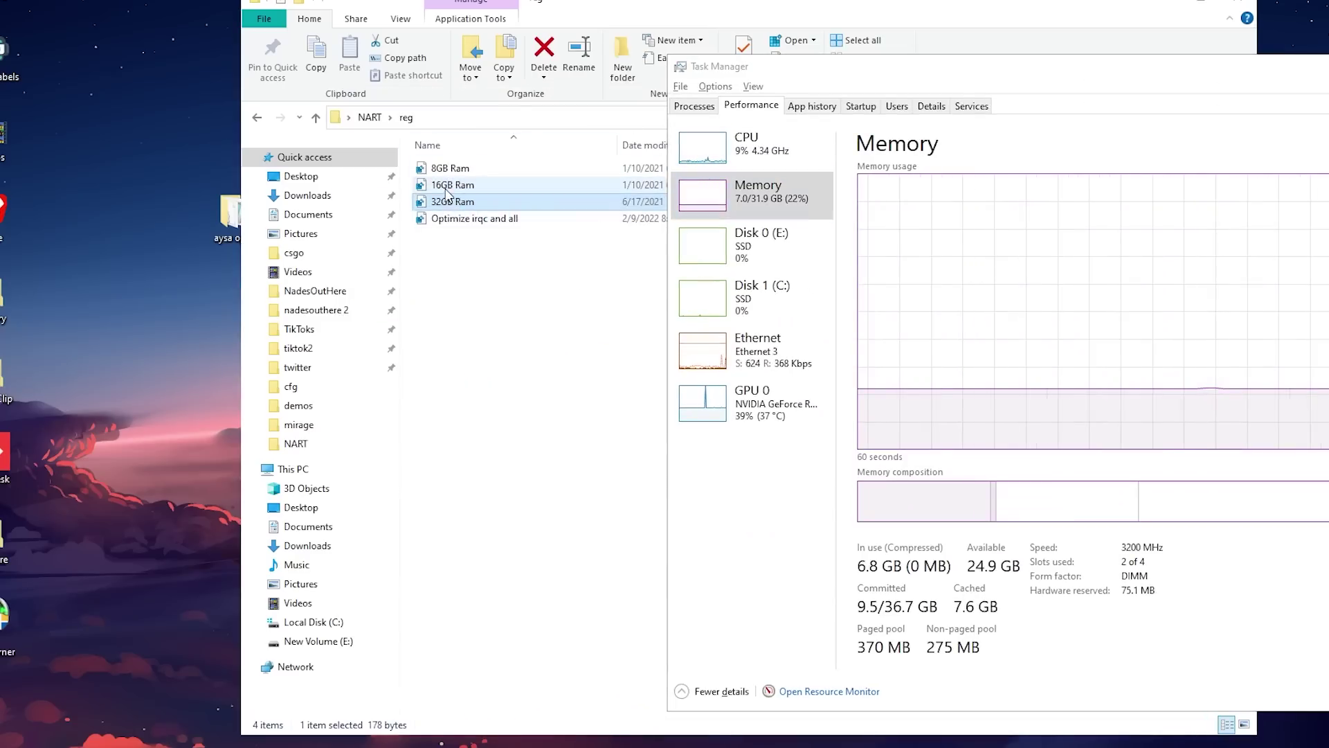
click(452, 187)
click(454, 171)
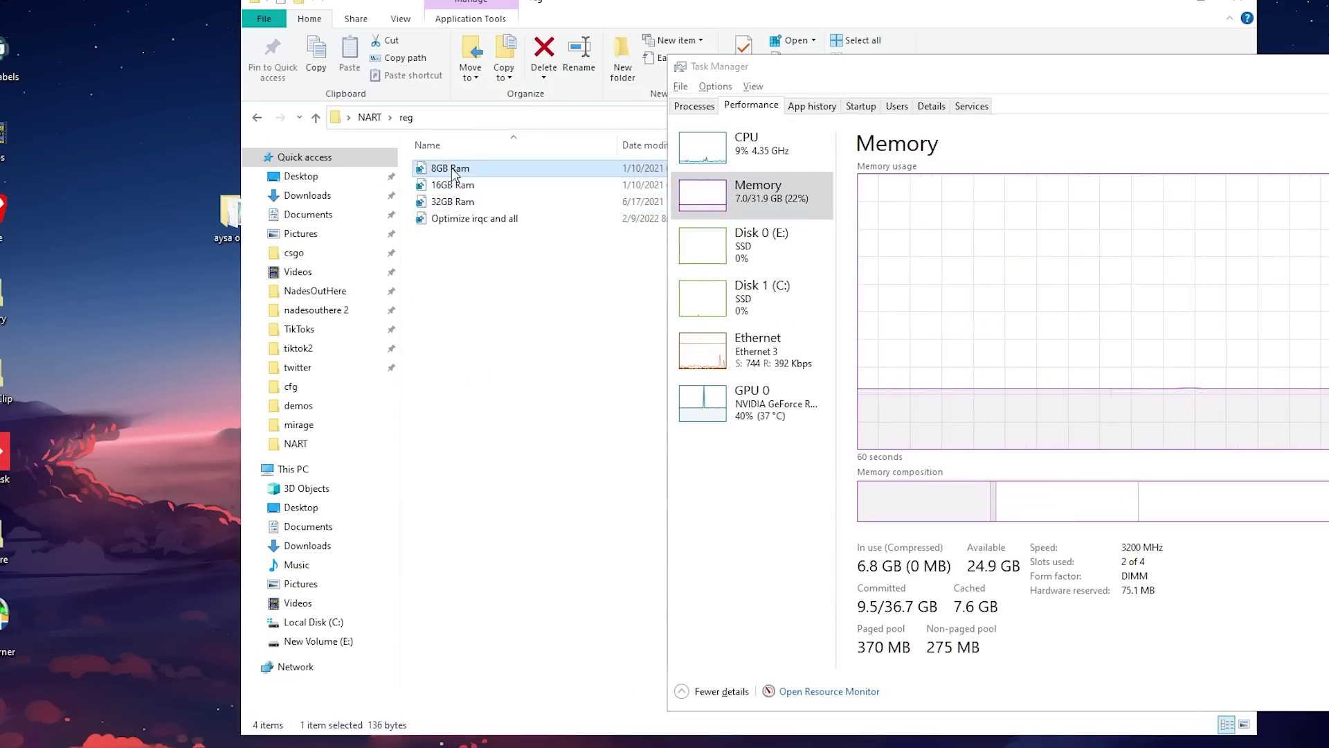
click(459, 202)
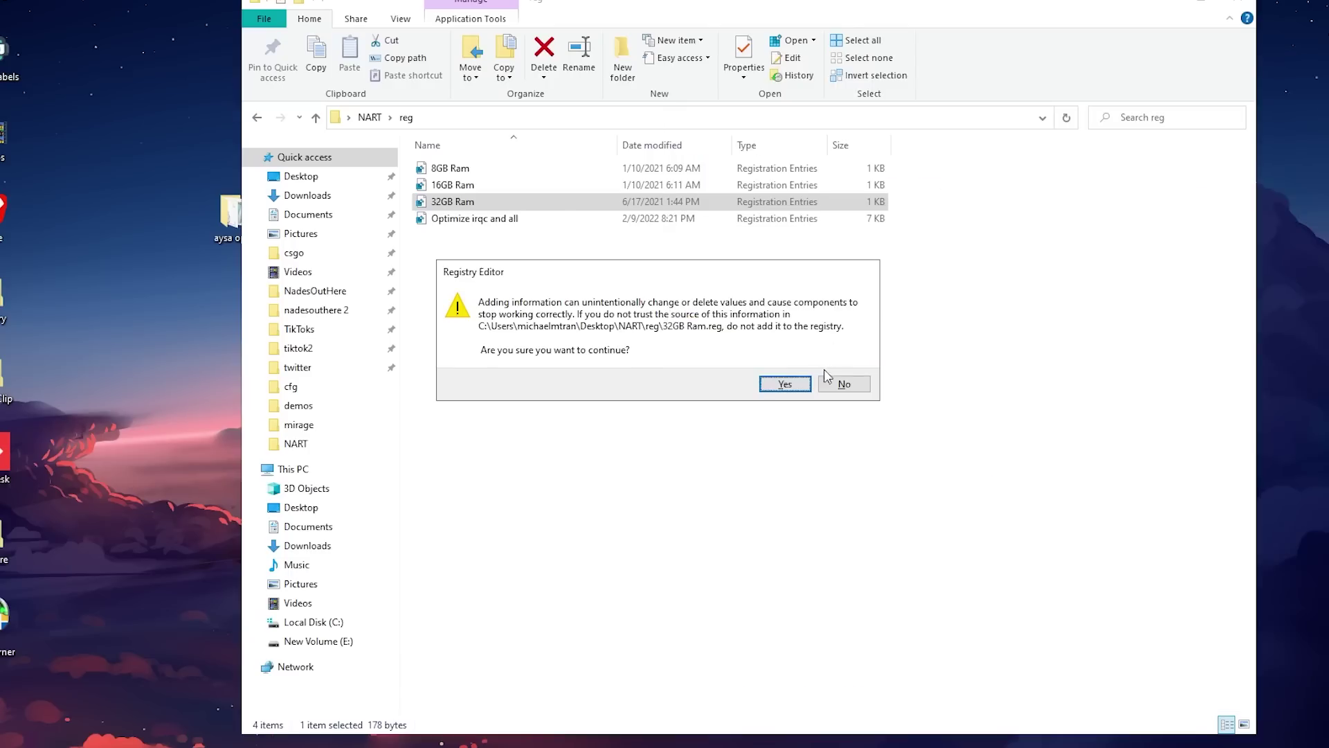
click(785, 383)
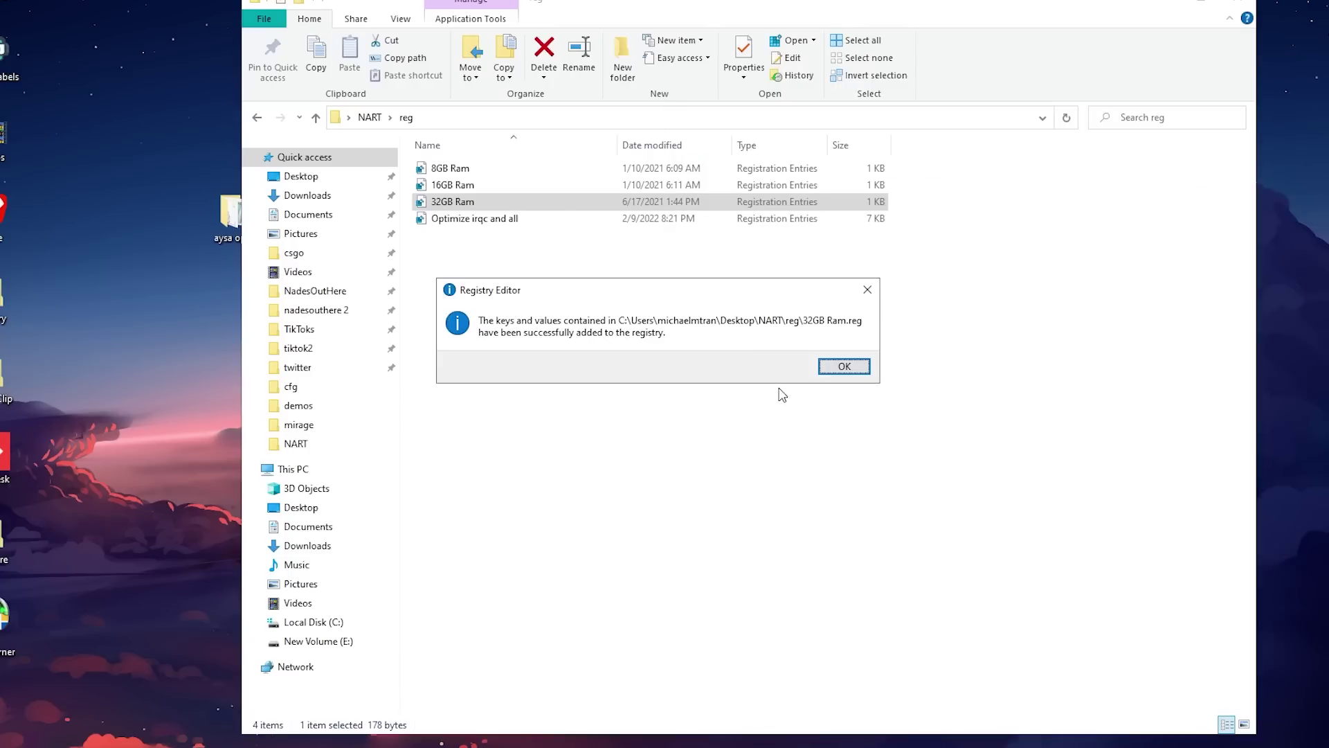
click(843, 365)
Return to the NART folder, open Visual-C-Runtimes-All-in-One-Jul-2022 and run install_all.bat.
key(BackSpace)
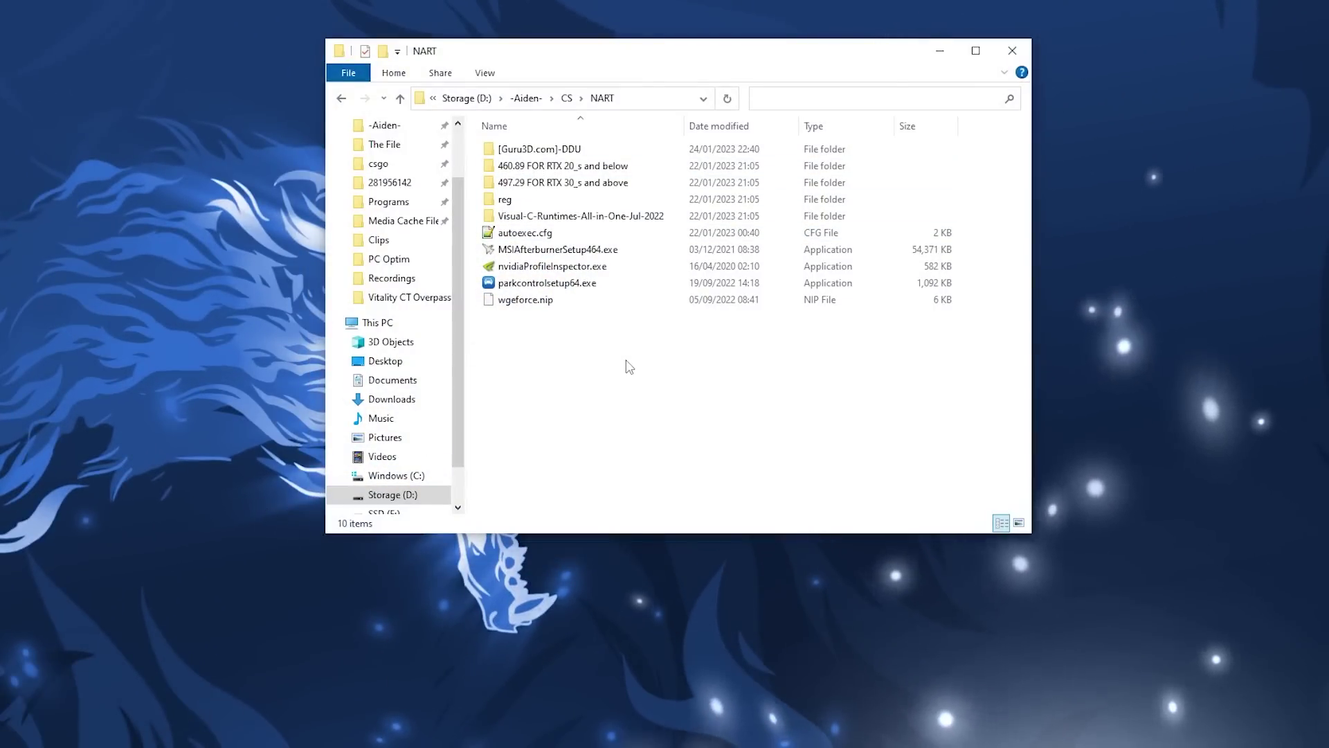
double_click(675, 216)
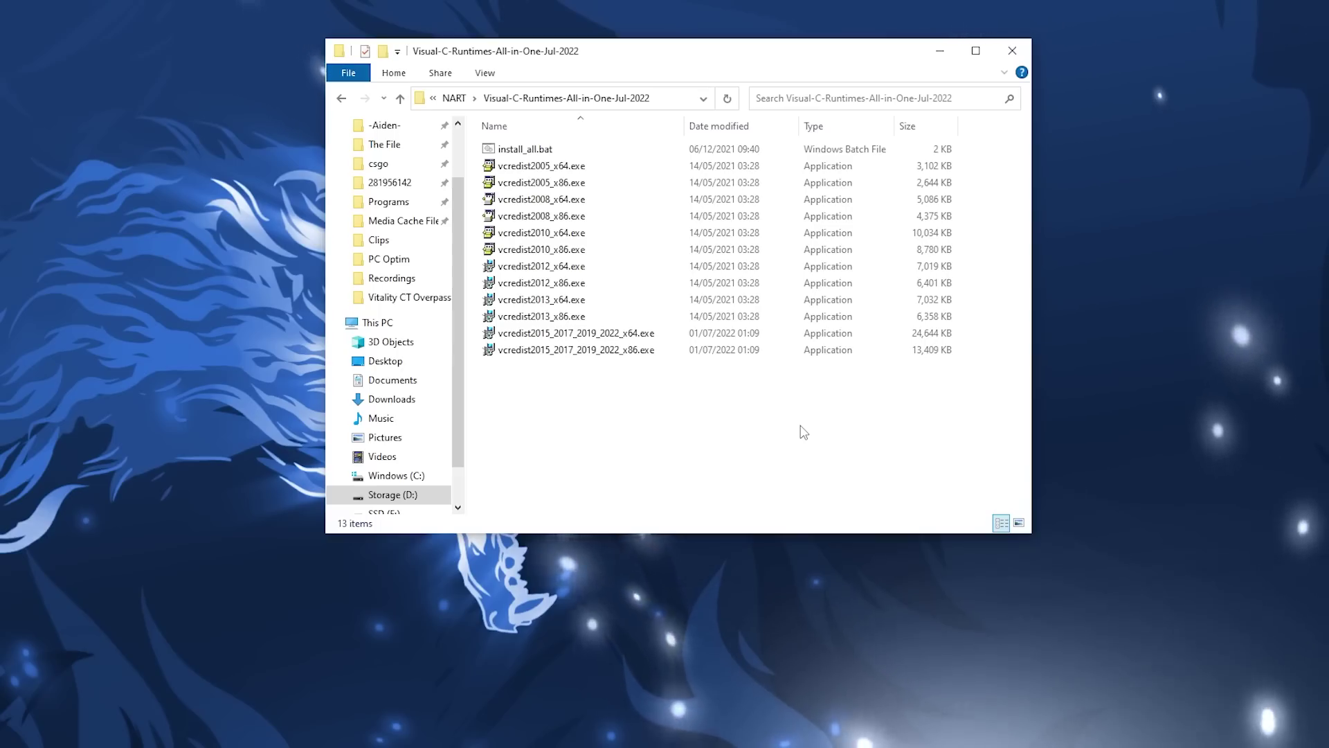
right_click(626, 151)
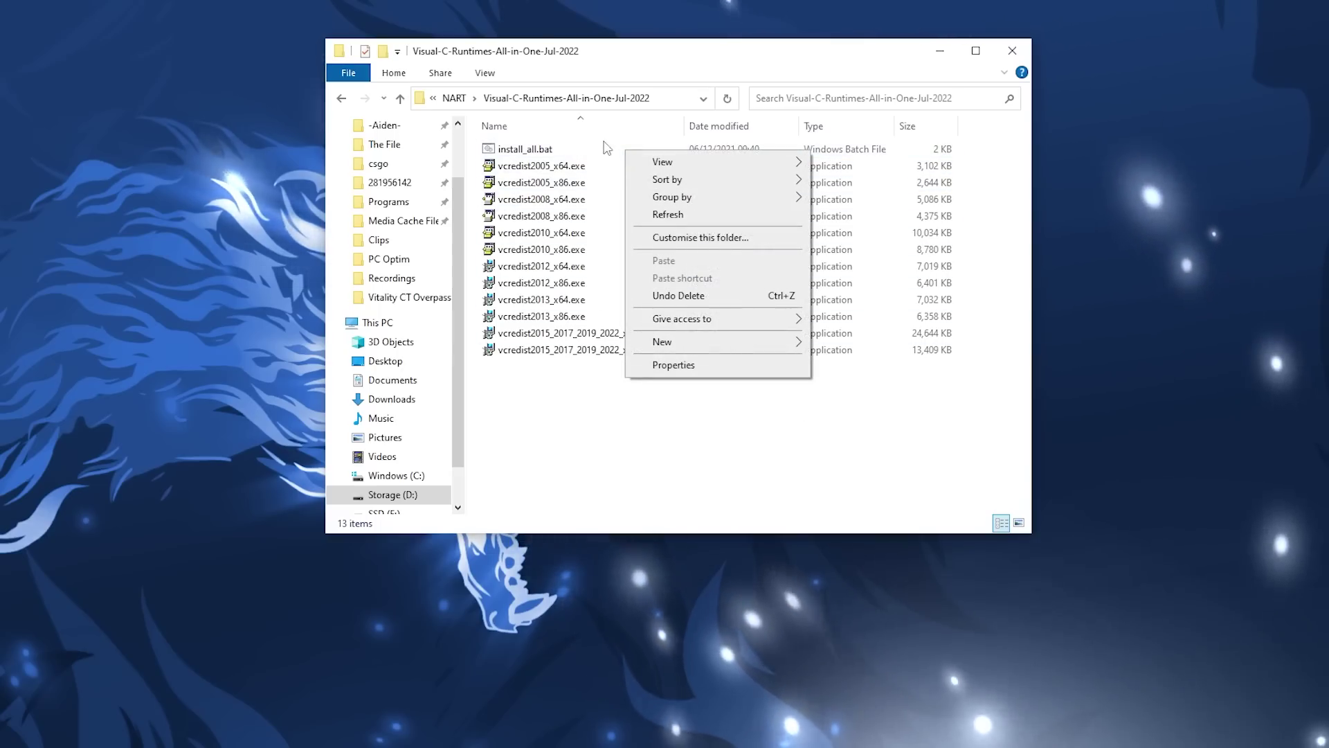
click(611, 149)
right_click(611, 150)
click(708, 208)
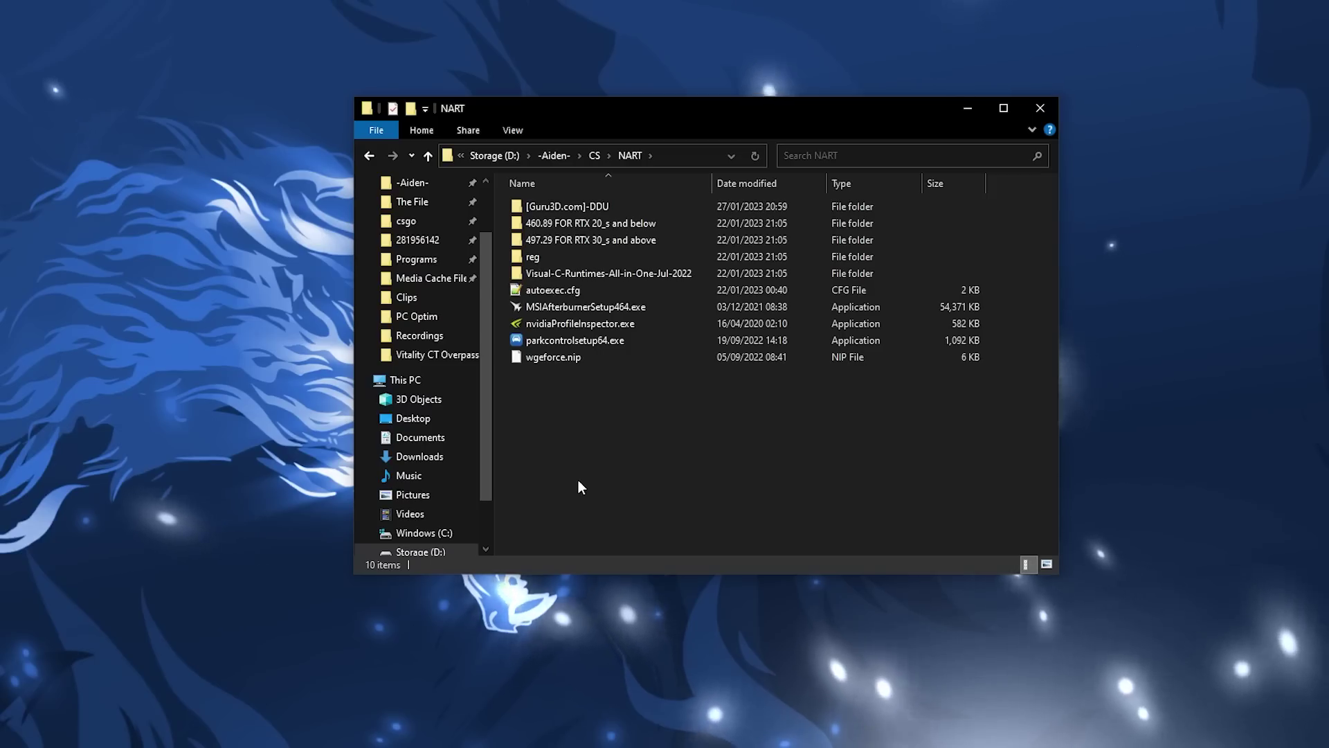
Extract DDU v18.0.5.9.exe in the [Guru3D.com]-DDU folder and open the extracted DDU v18.0.5.9 folder.
double_click(631, 205)
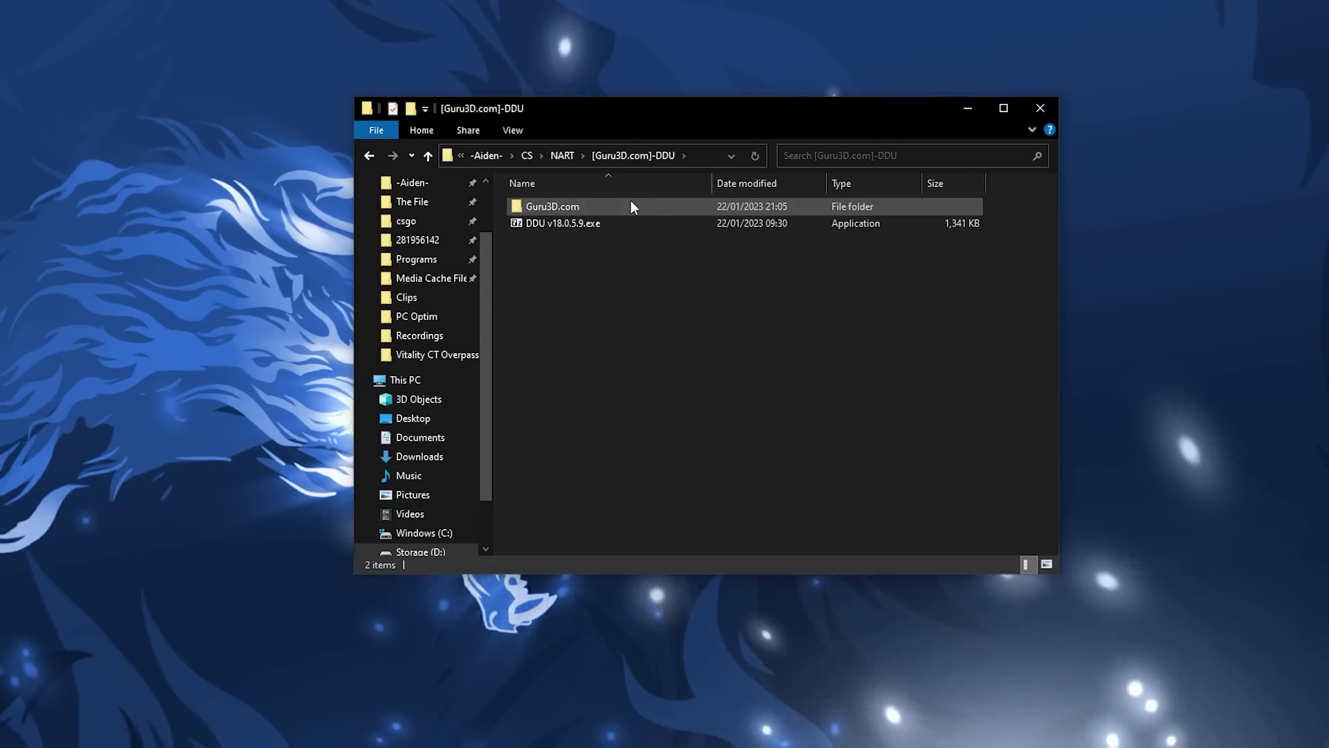
double_click(602, 224)
click(682, 397)
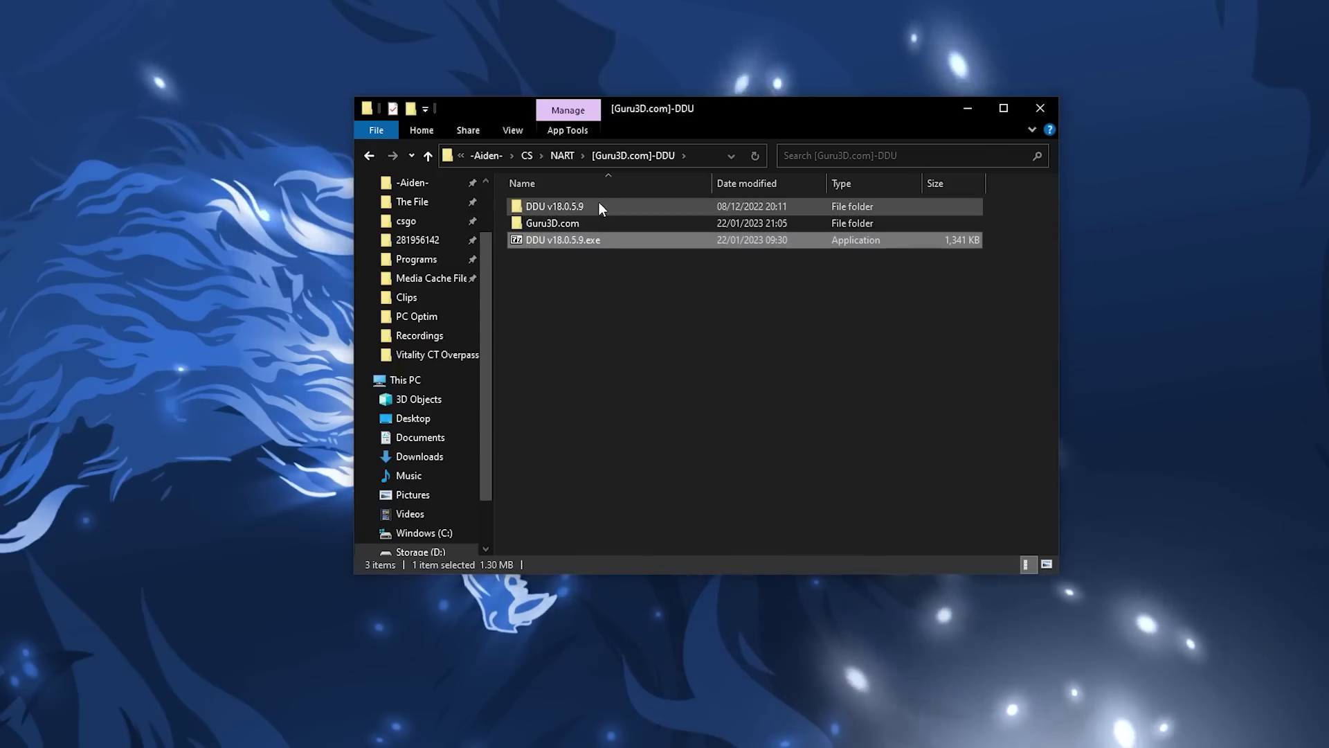
click(600, 204)
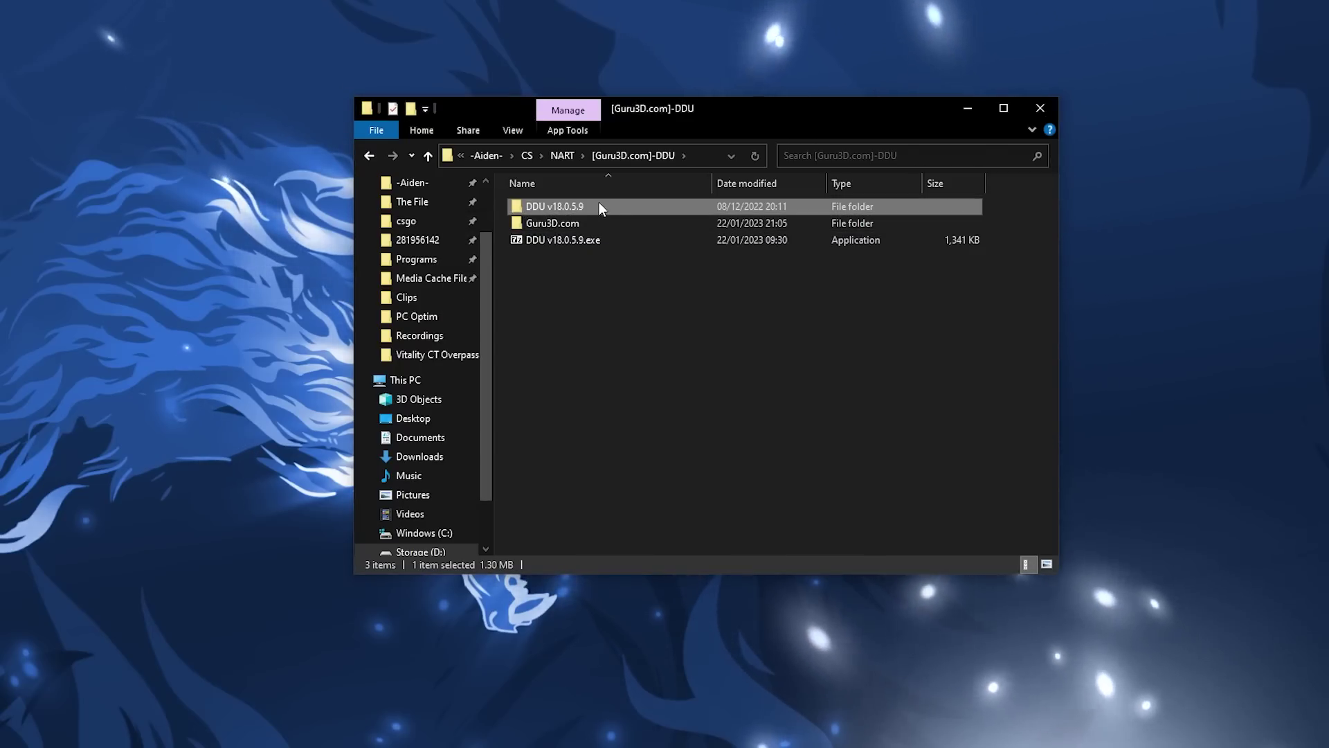
double_click(561, 208)
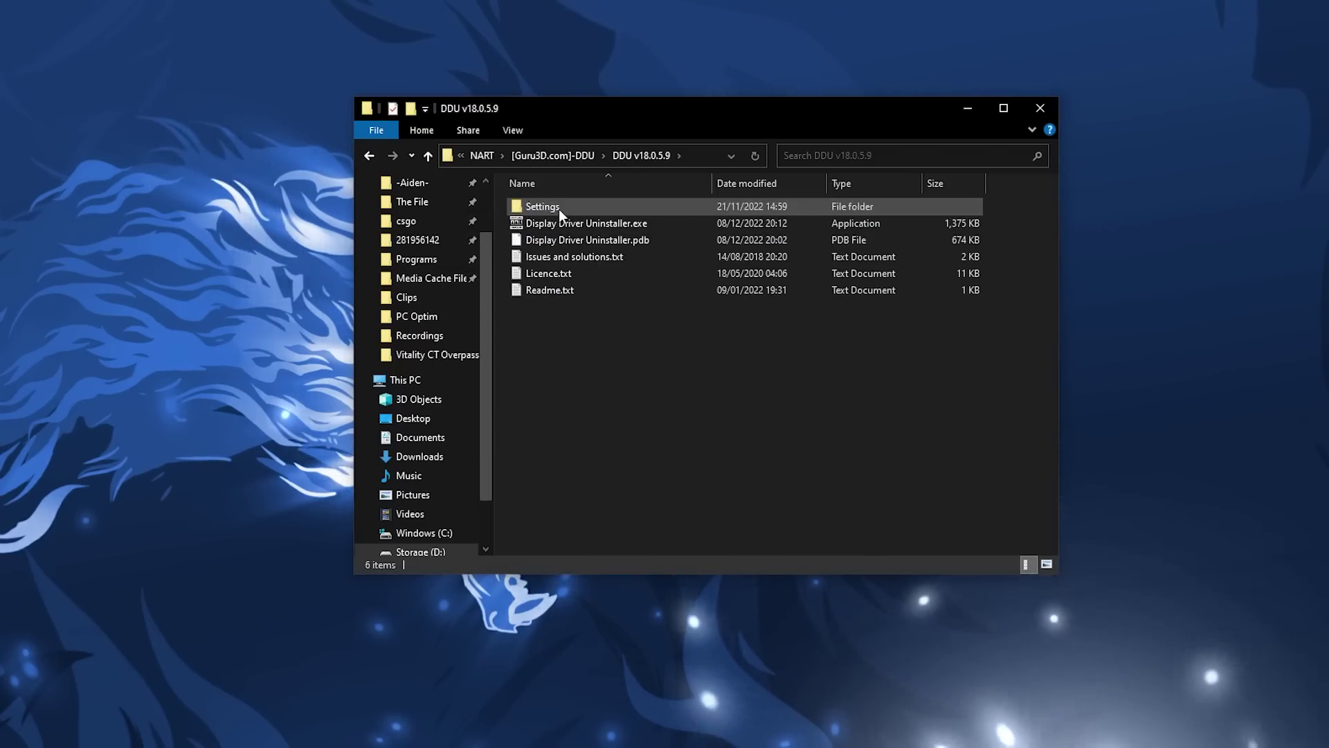
Run Display Driver Uninstaller as administrator, dismissing the update notice and closing its options with the current settings.
right_click(659, 226)
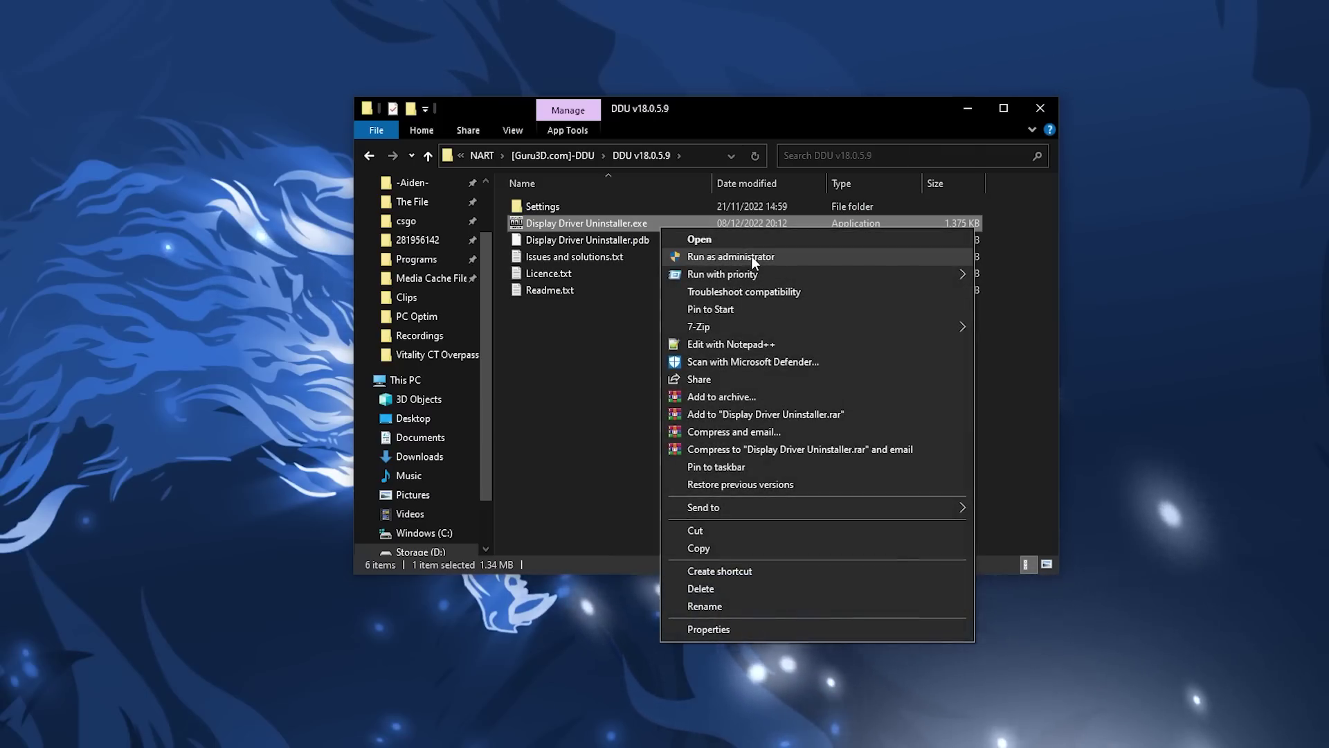
click(751, 256)
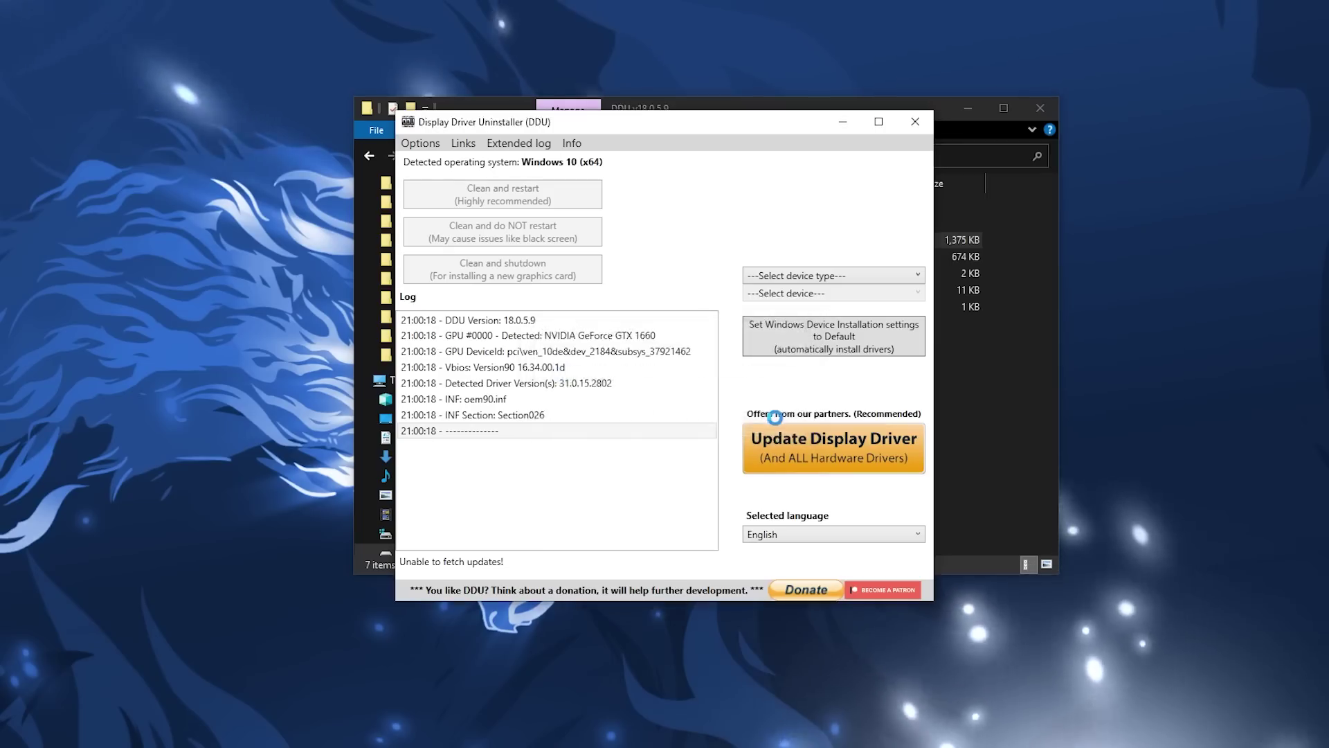
click(690, 423)
click(760, 424)
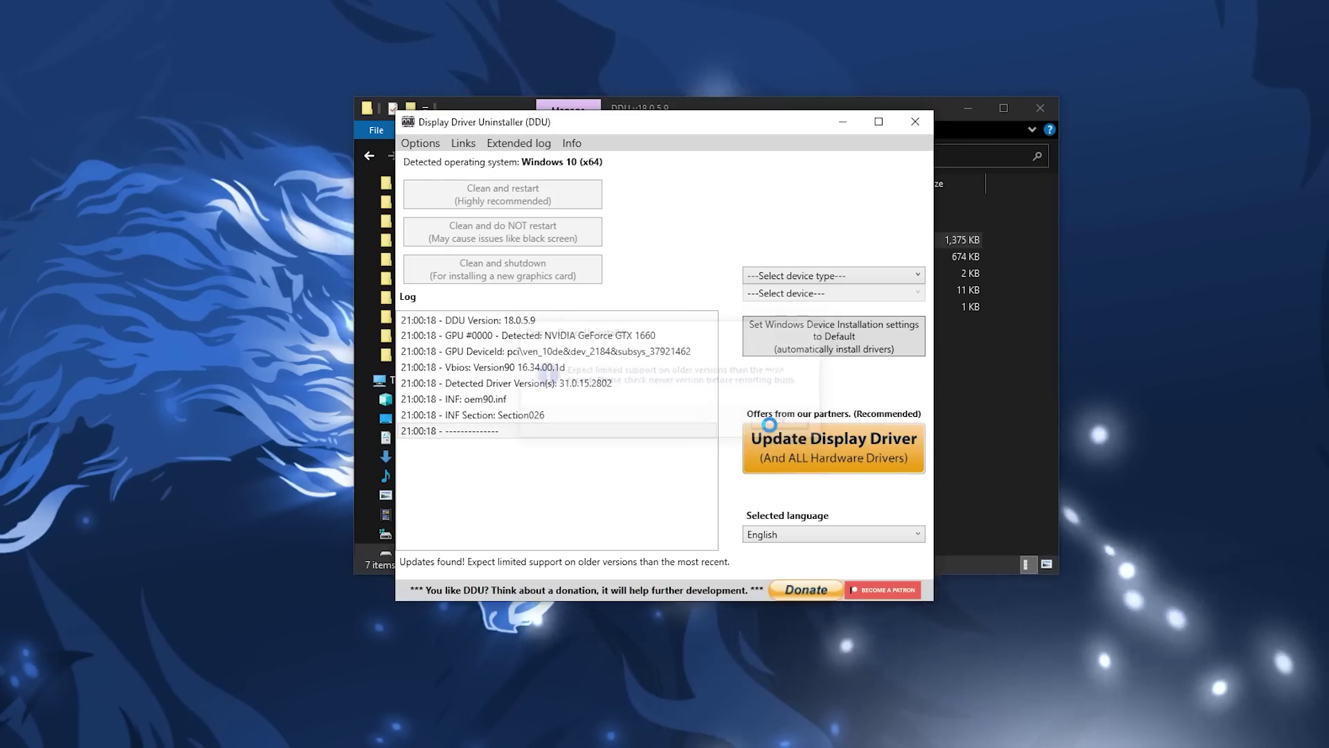
click(790, 460)
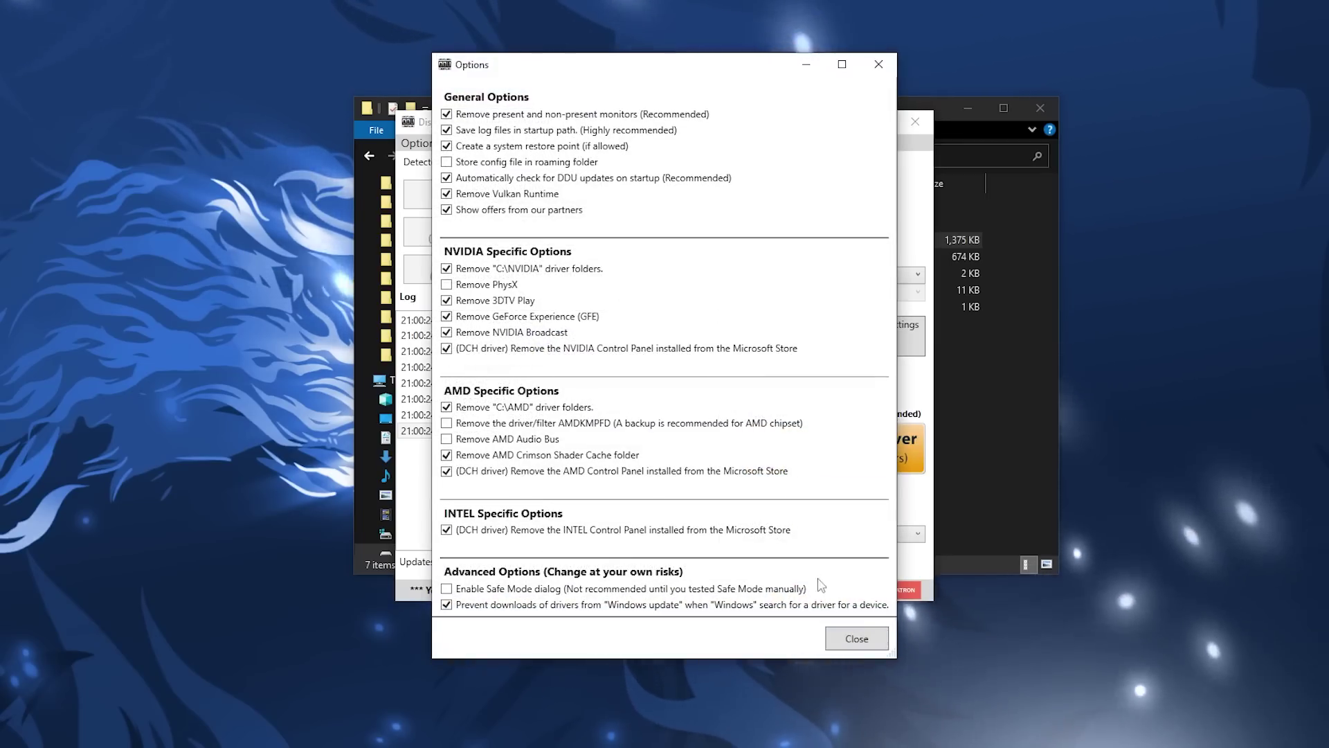
click(857, 639)
click(787, 422)
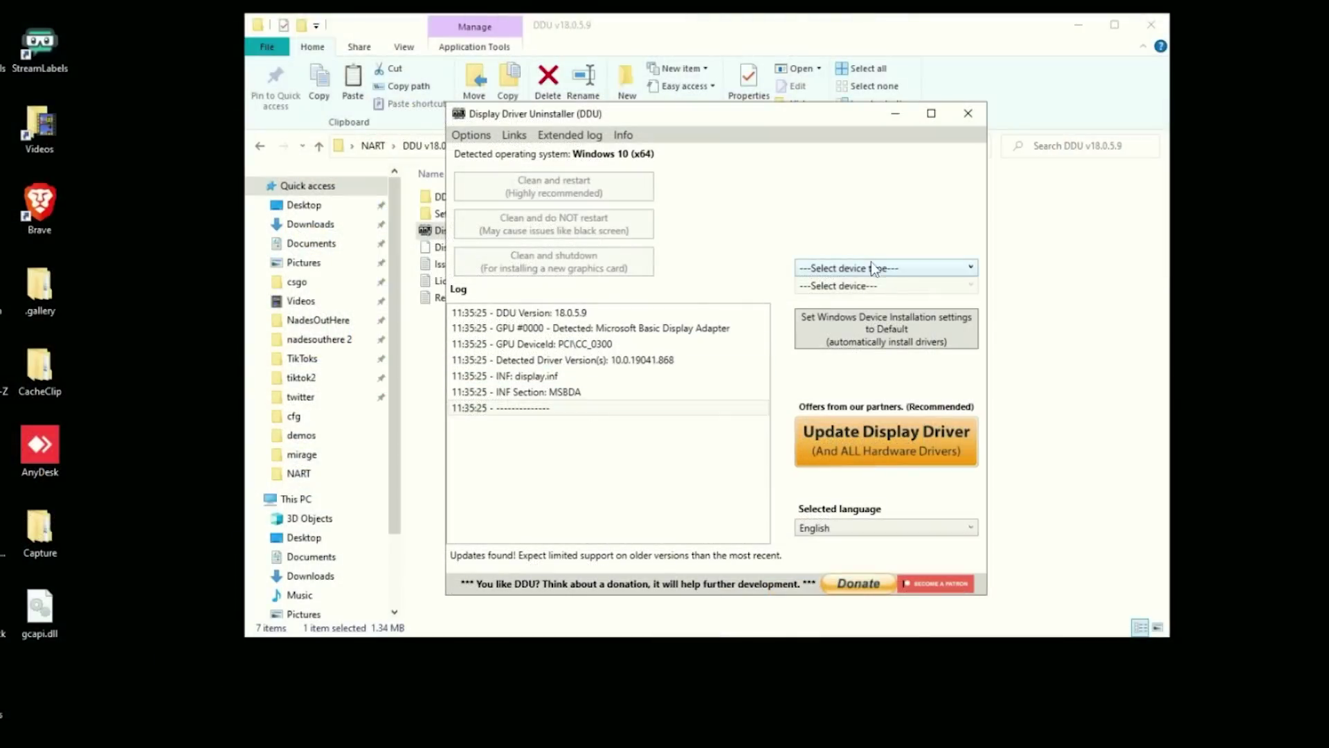
Set the device to the NVIDIA GPU, clean its driver without restarting, and exit Display Driver Uninstaller.
click(871, 263)
click(829, 318)
click(592, 223)
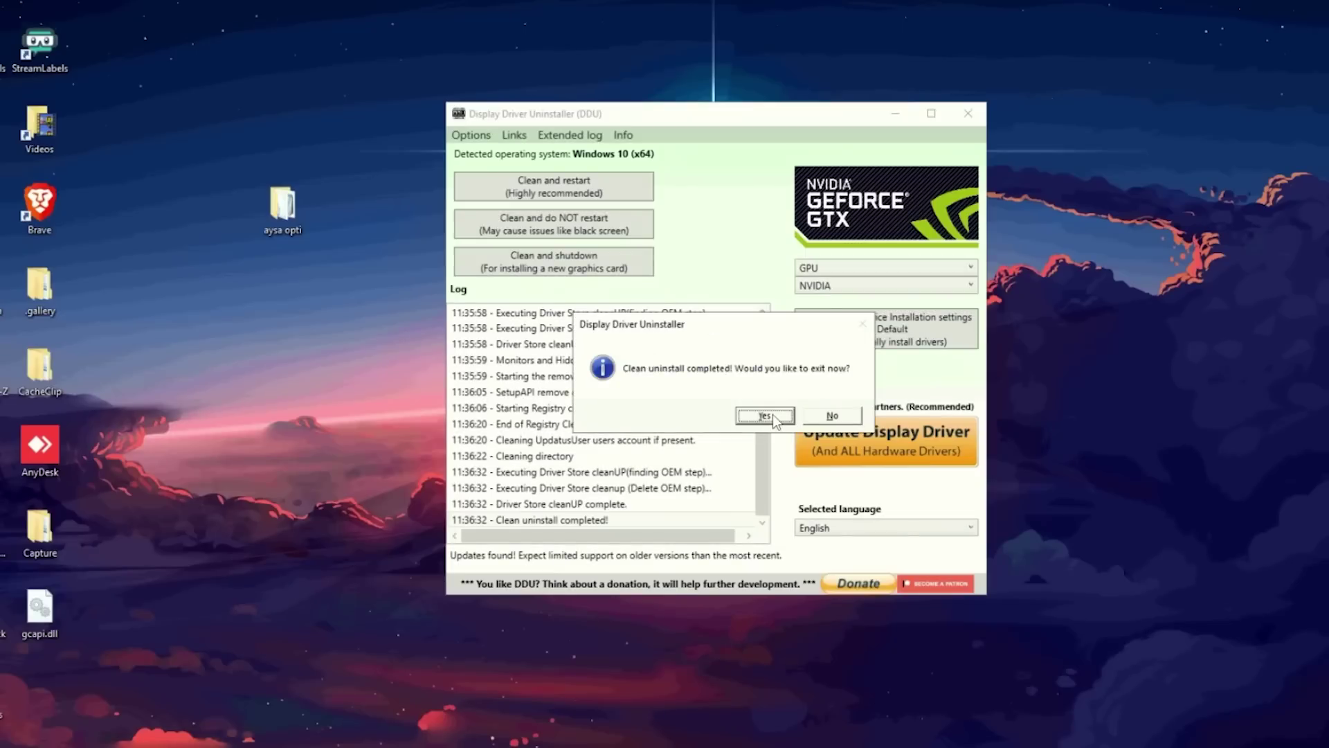
click(765, 416)
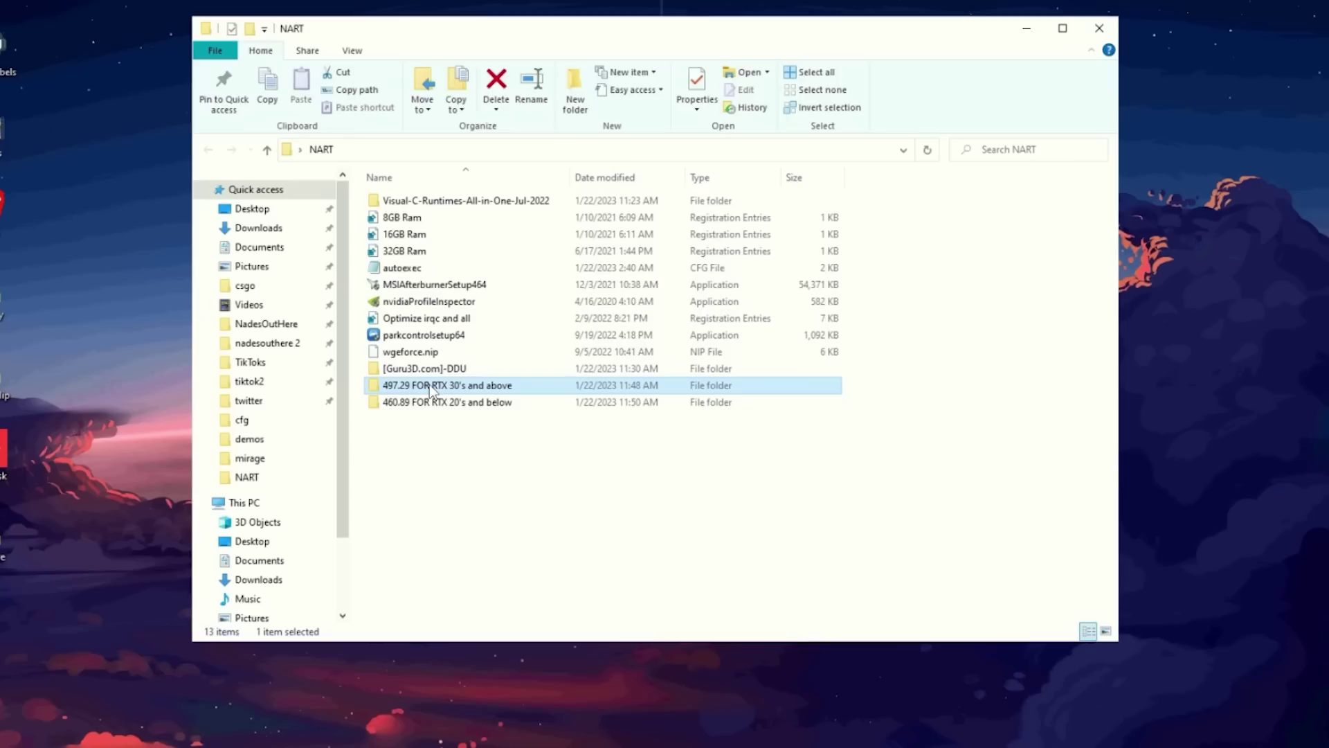
Launch setup from NVIDIA 497.29 in the "497.29 FOR RTX 30's and above" folder, allowing it to make changes.
double_click(429, 387)
double_click(412, 202)
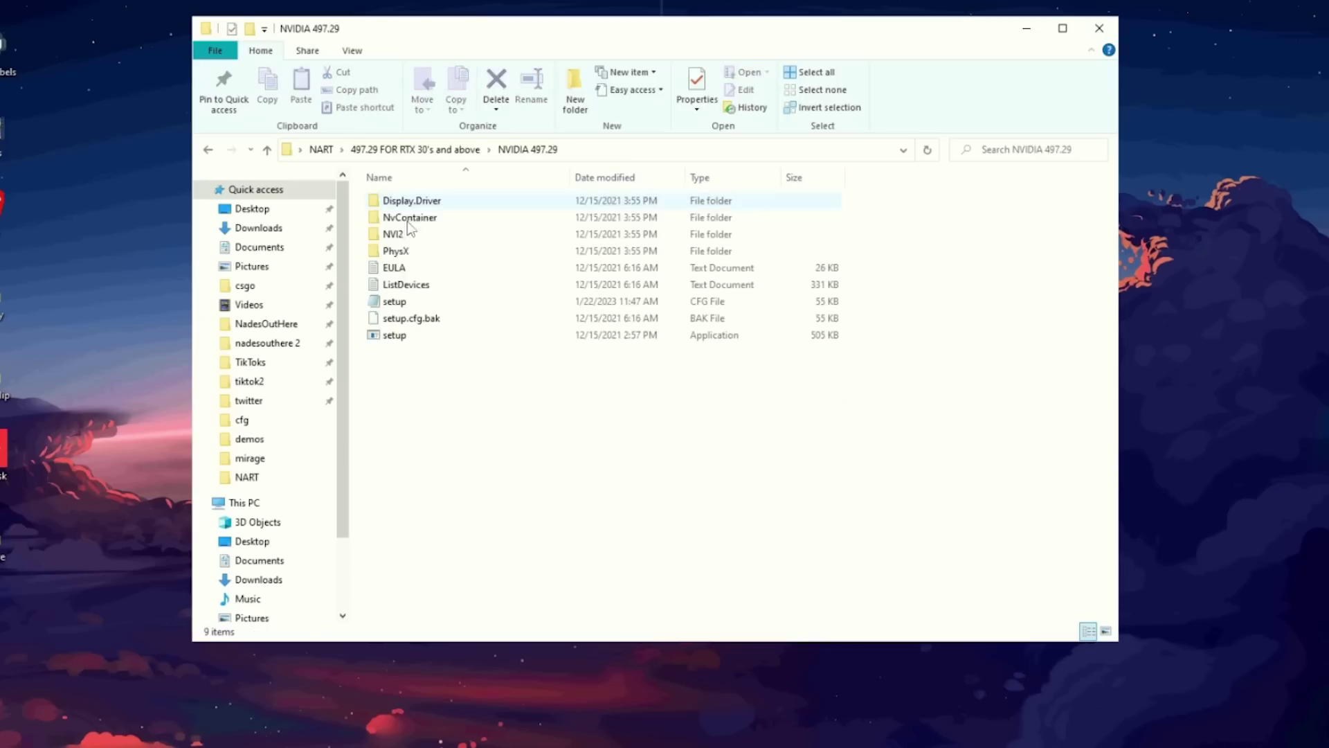
double_click(397, 339)
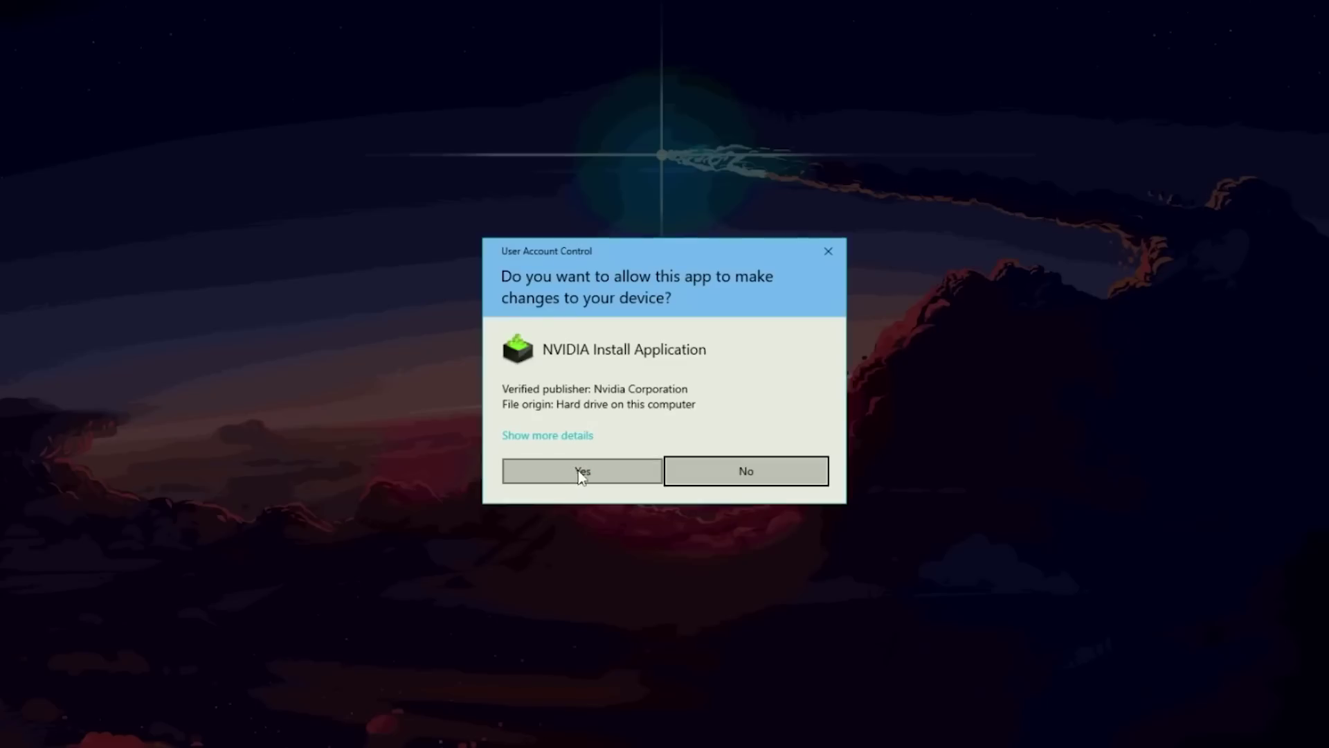
click(579, 470)
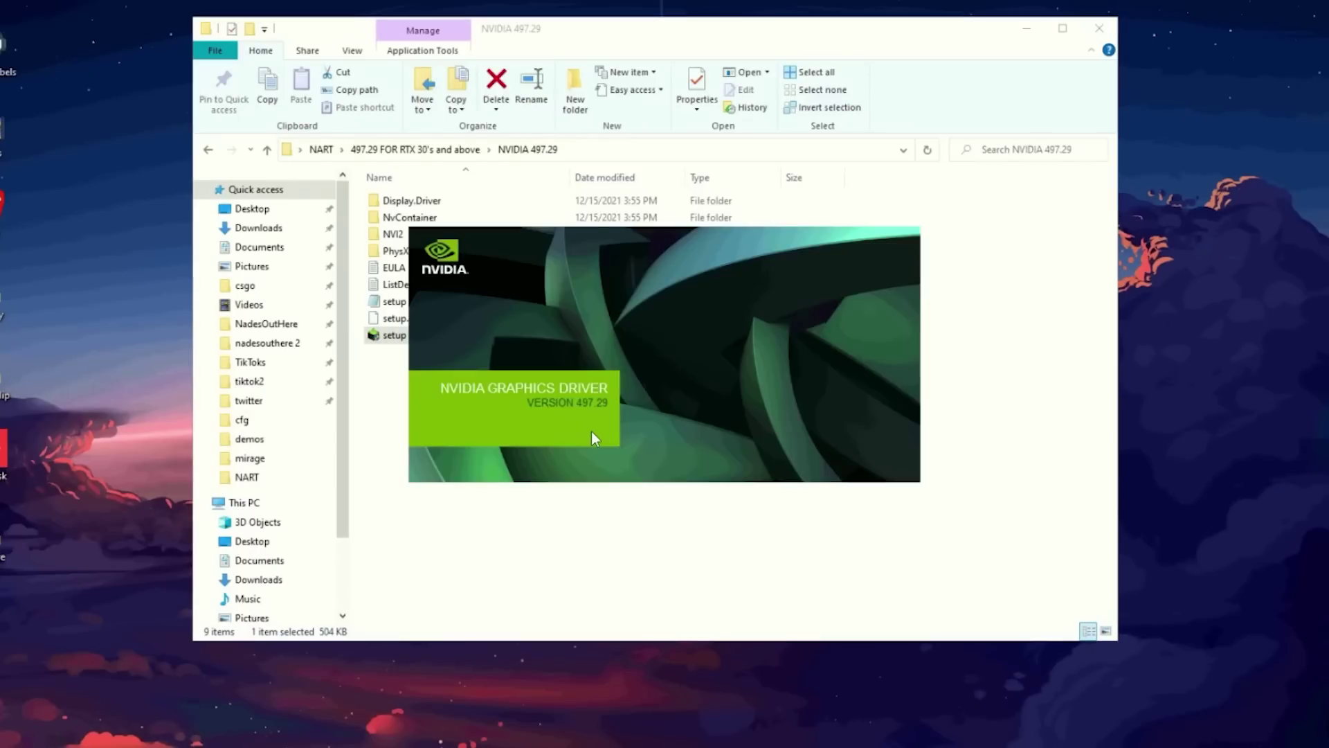
Accept the license and install graphics driver 497.29 with the Custom (Advanced) option, keeping the default components.
click(709, 509)
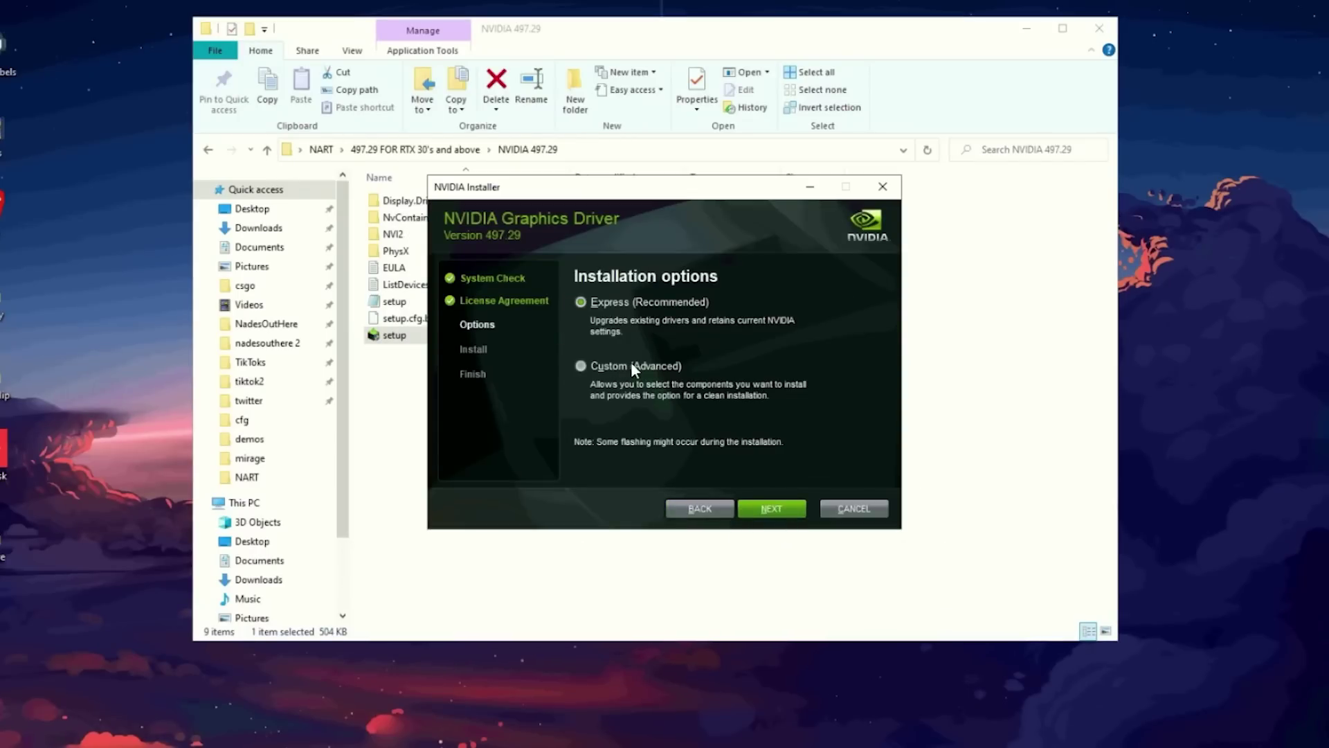
click(633, 367)
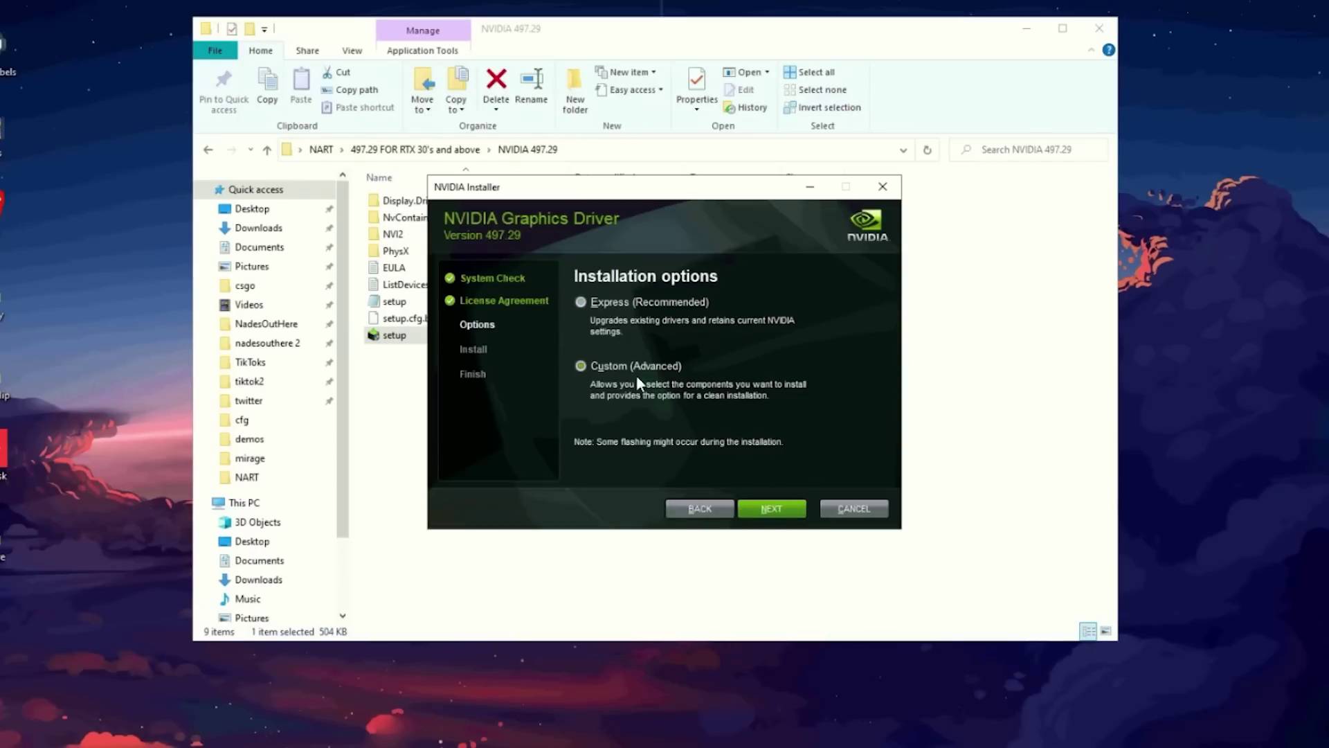
click(767, 509)
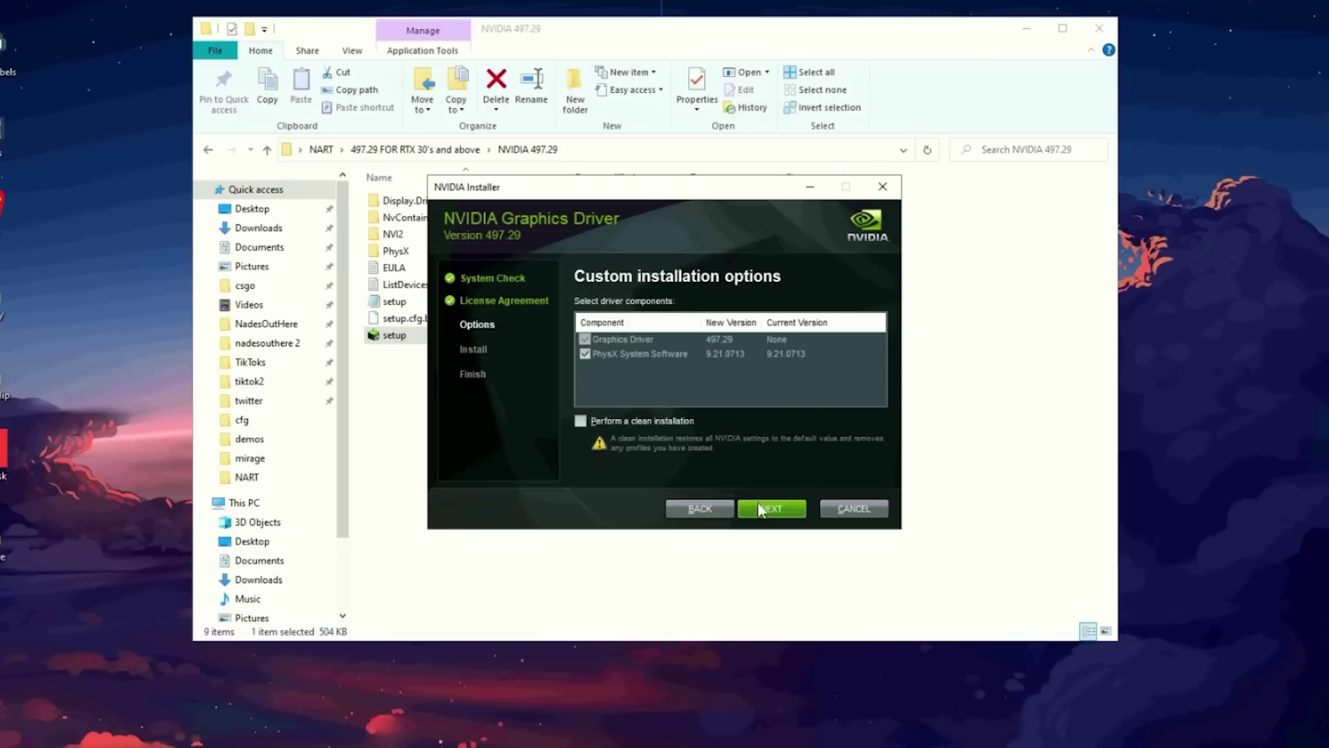
click(762, 510)
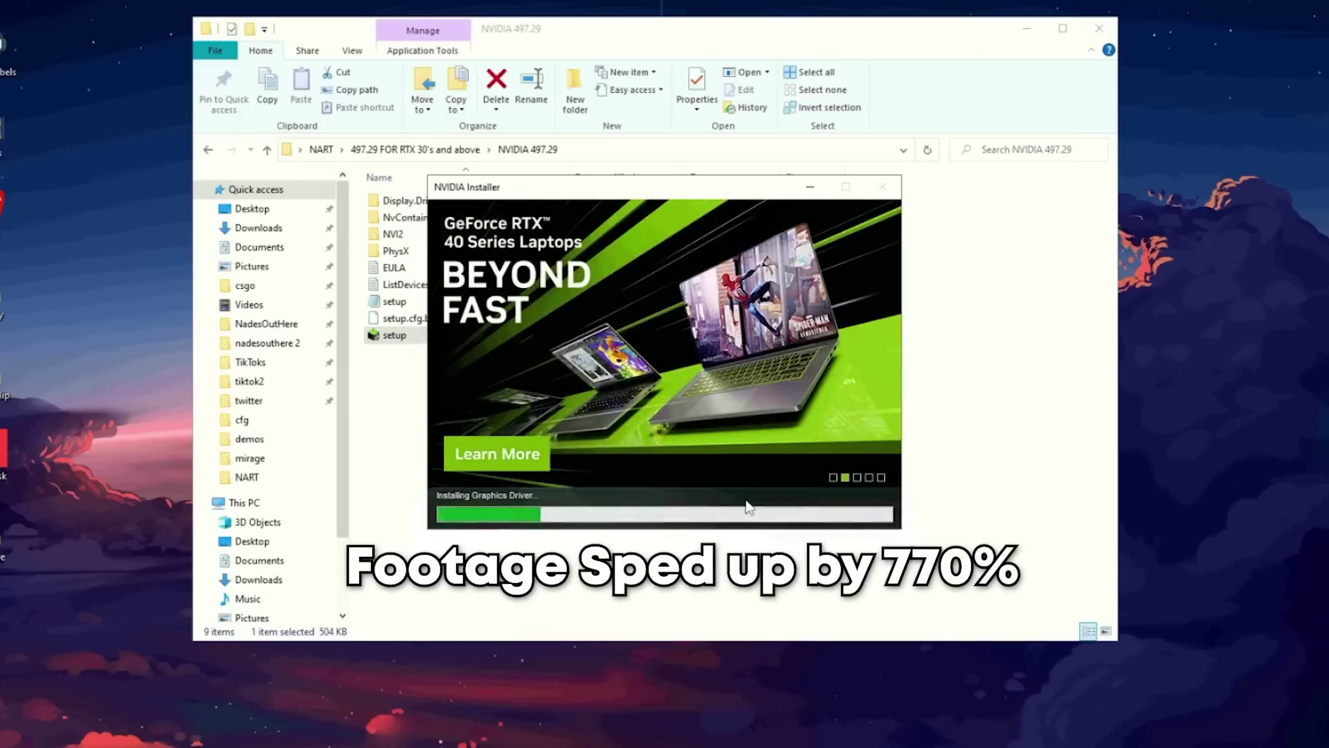
drag(646, 197, 655, 223)
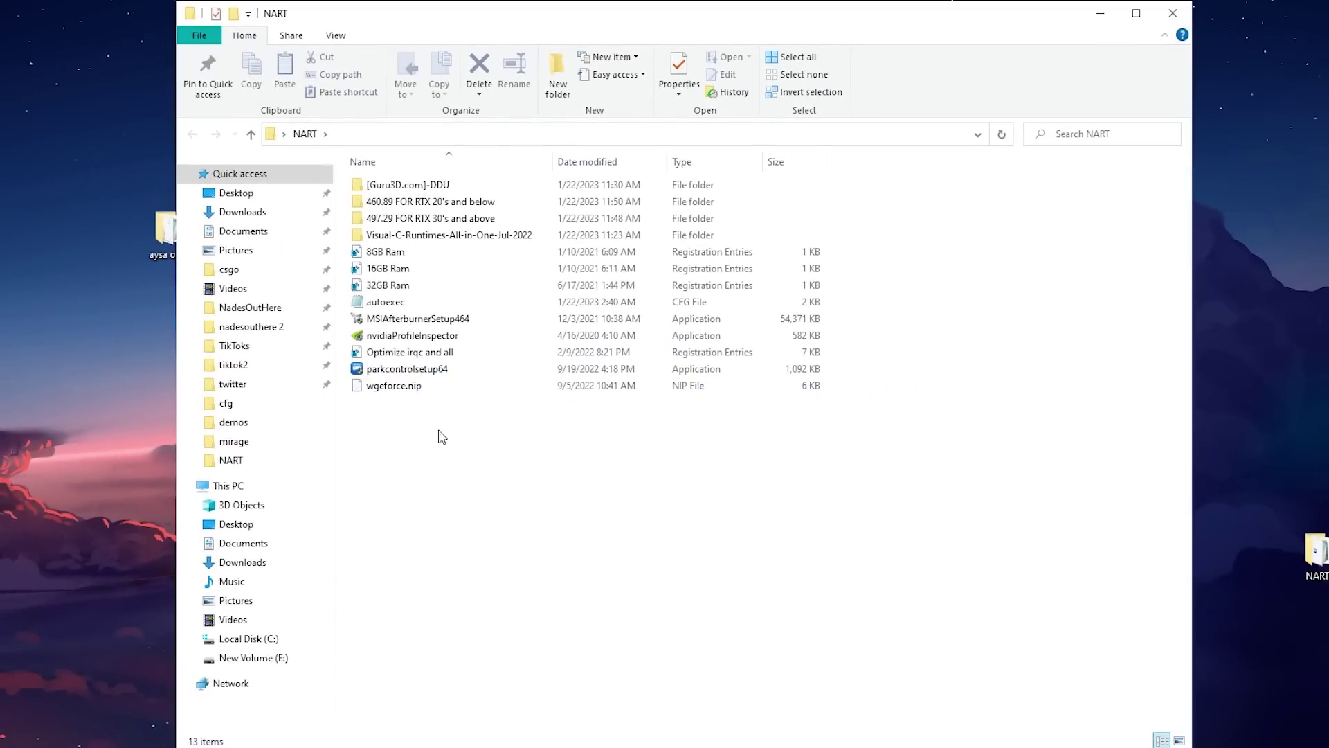
Open nvidiaProfileInspector from the NART folder, import the wgeforce.nip profile, apply the changes and close the program.
click(422, 340)
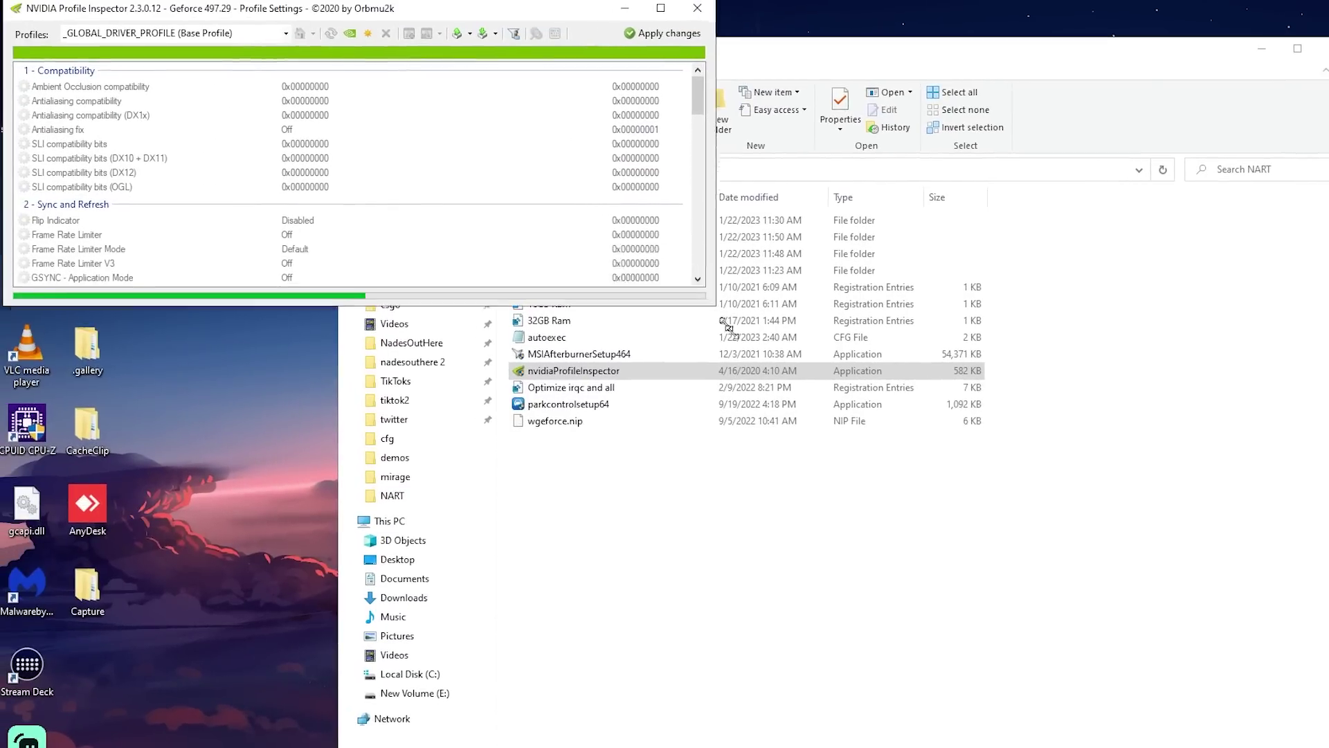
drag(741, 345, 876, 509)
drag(459, 16, 711, 166)
click(750, 187)
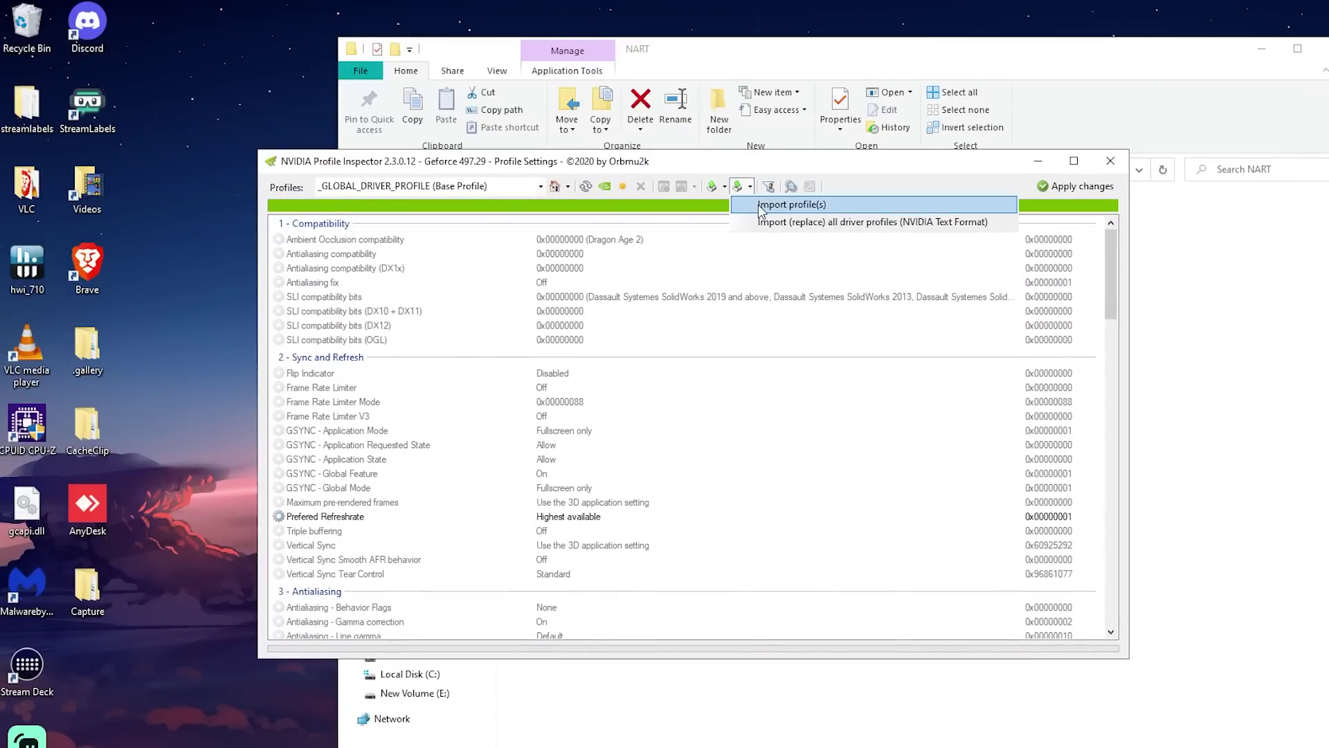
click(762, 205)
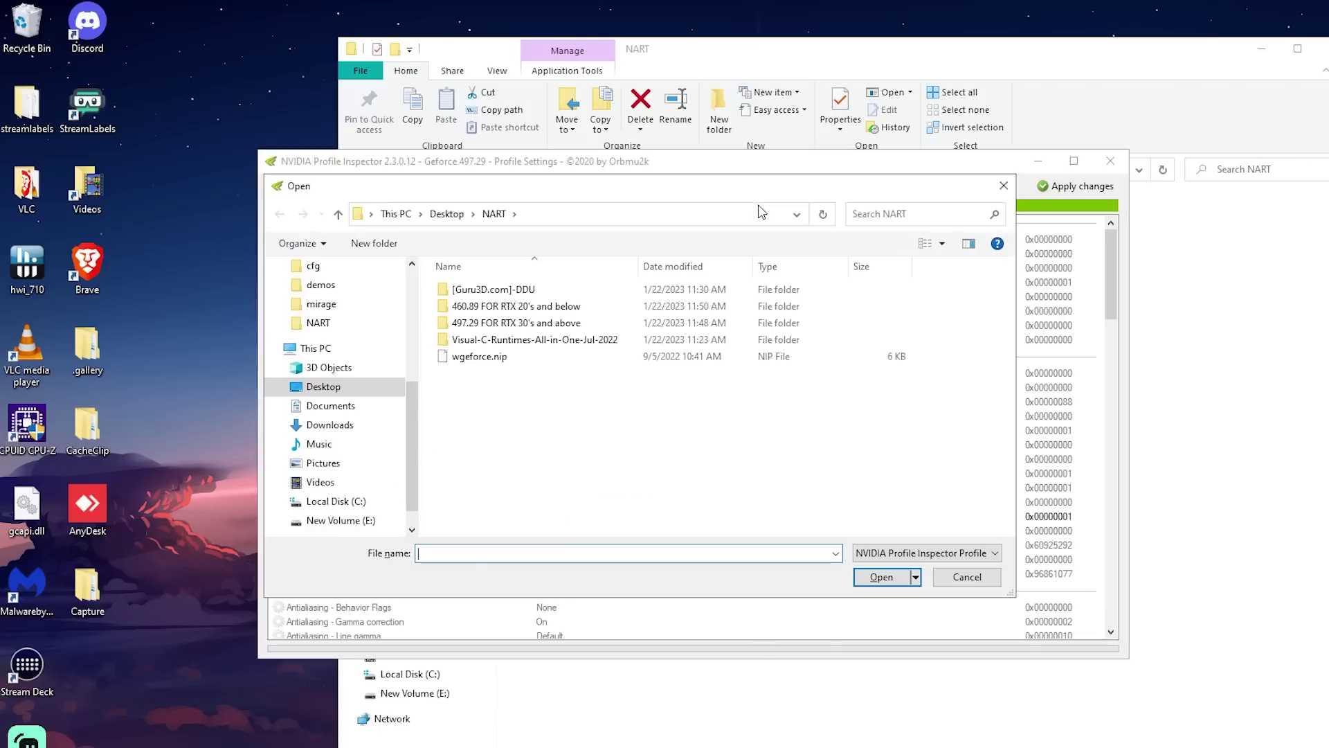
click(485, 355)
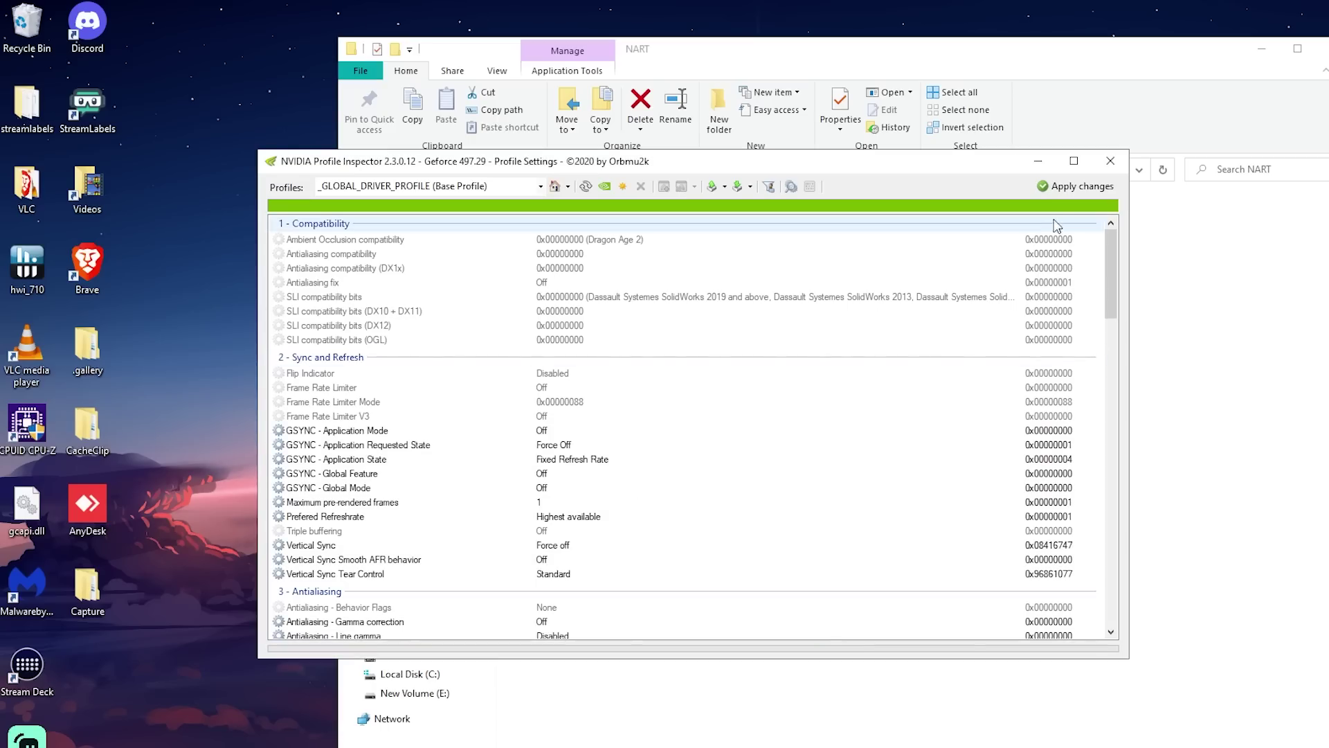
click(1071, 187)
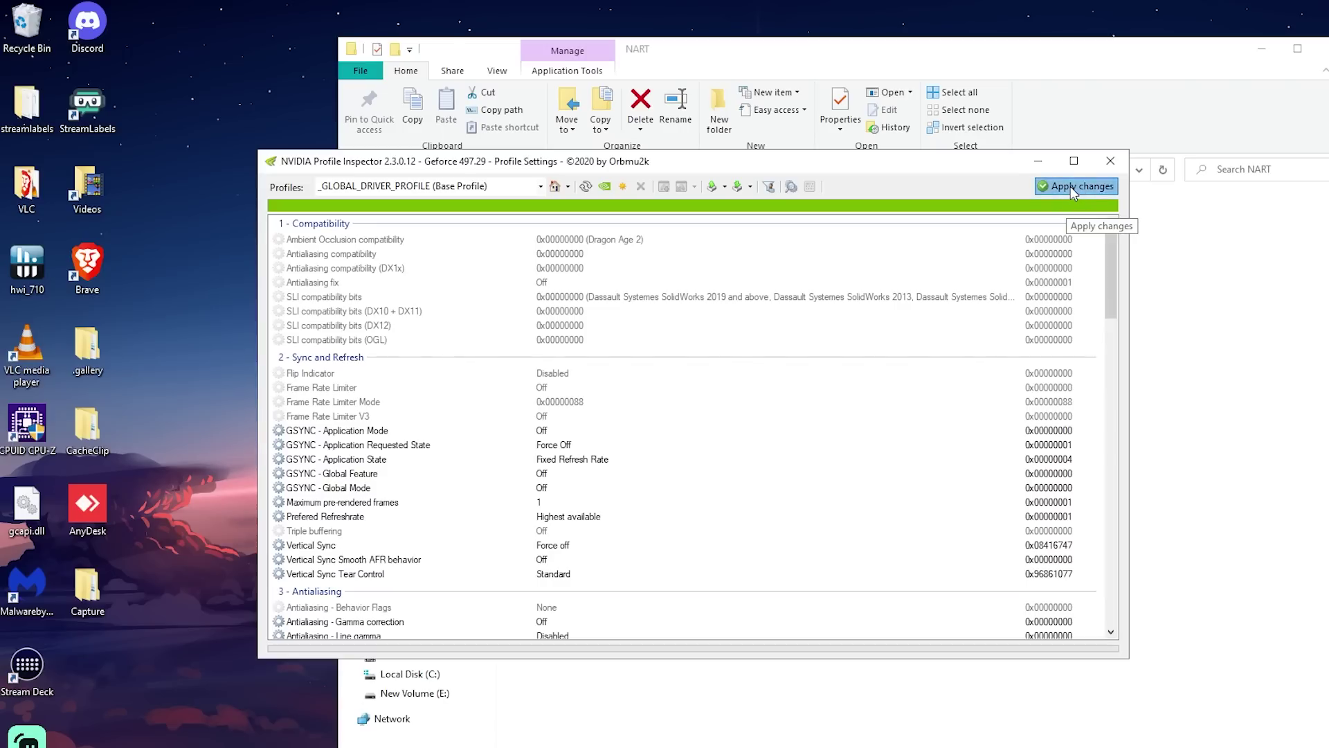
click(1110, 161)
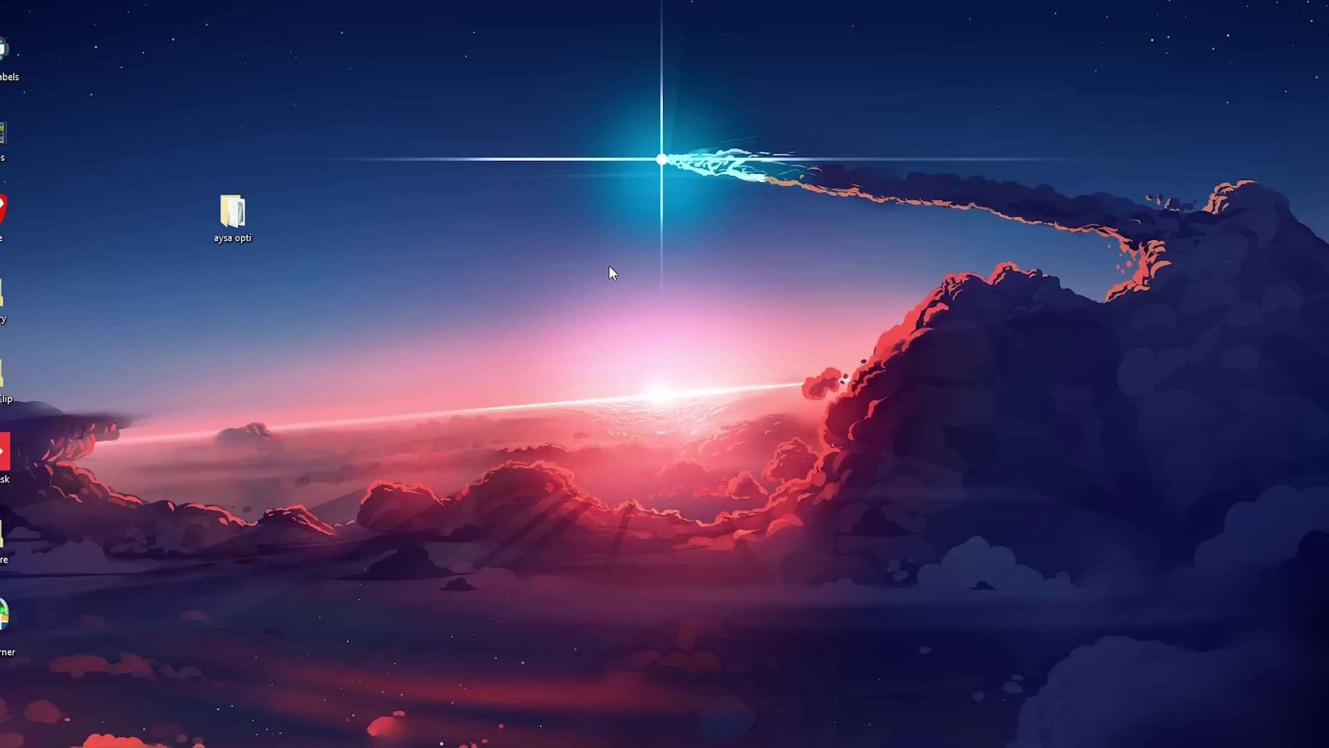
Open NVIDIA Control Panel and apply "Use the advanced 3D image settings" for the image preview settings.
right_click(609, 264)
click(678, 393)
click(743, 526)
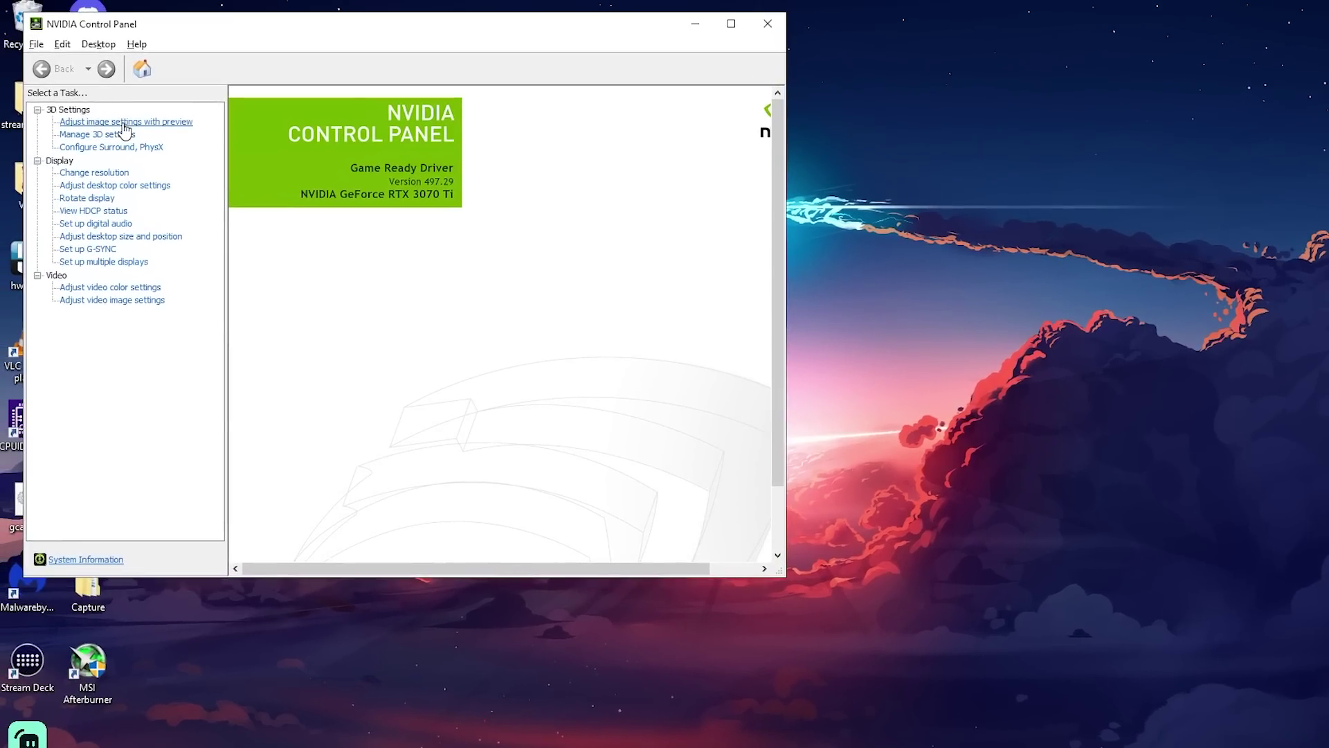
click(123, 123)
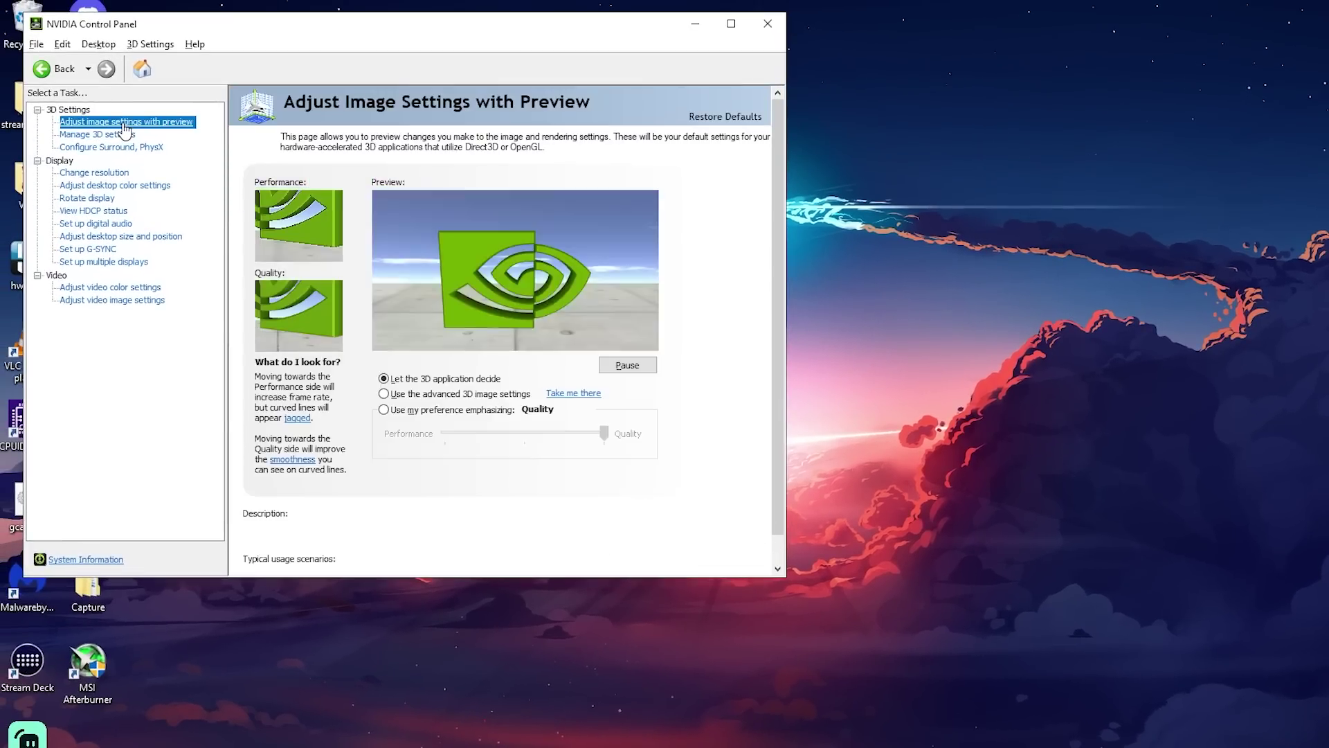
click(429, 394)
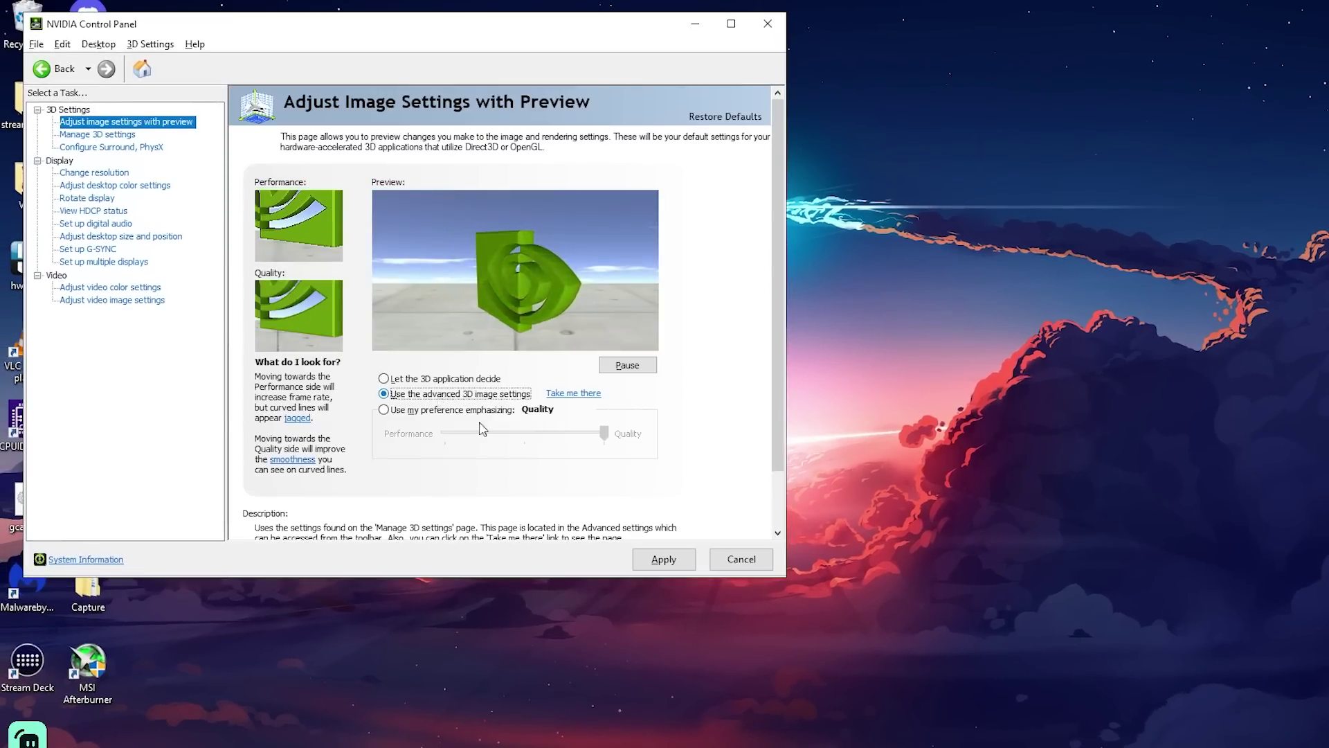
click(656, 561)
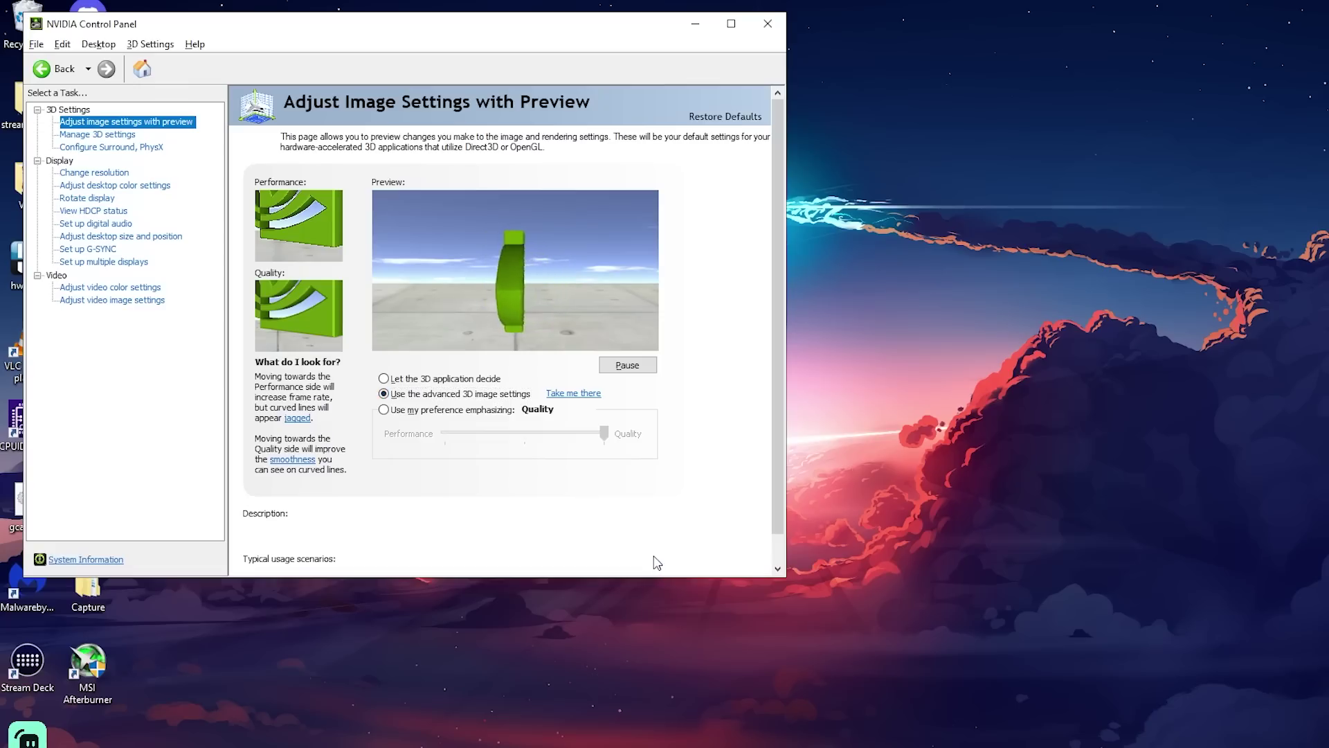
Set Low Latency Mode to Ultra in the global 3D settings.
click(107, 136)
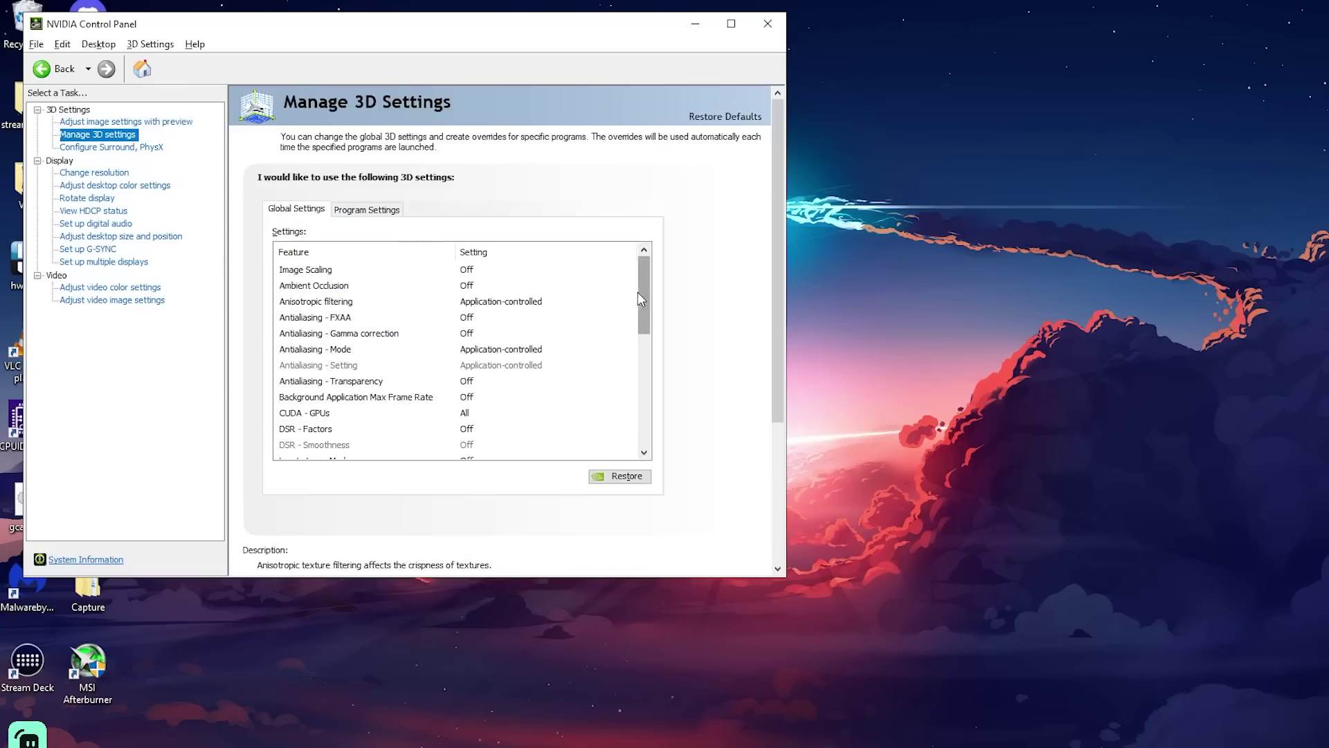
drag(644, 298, 646, 342)
click(469, 337)
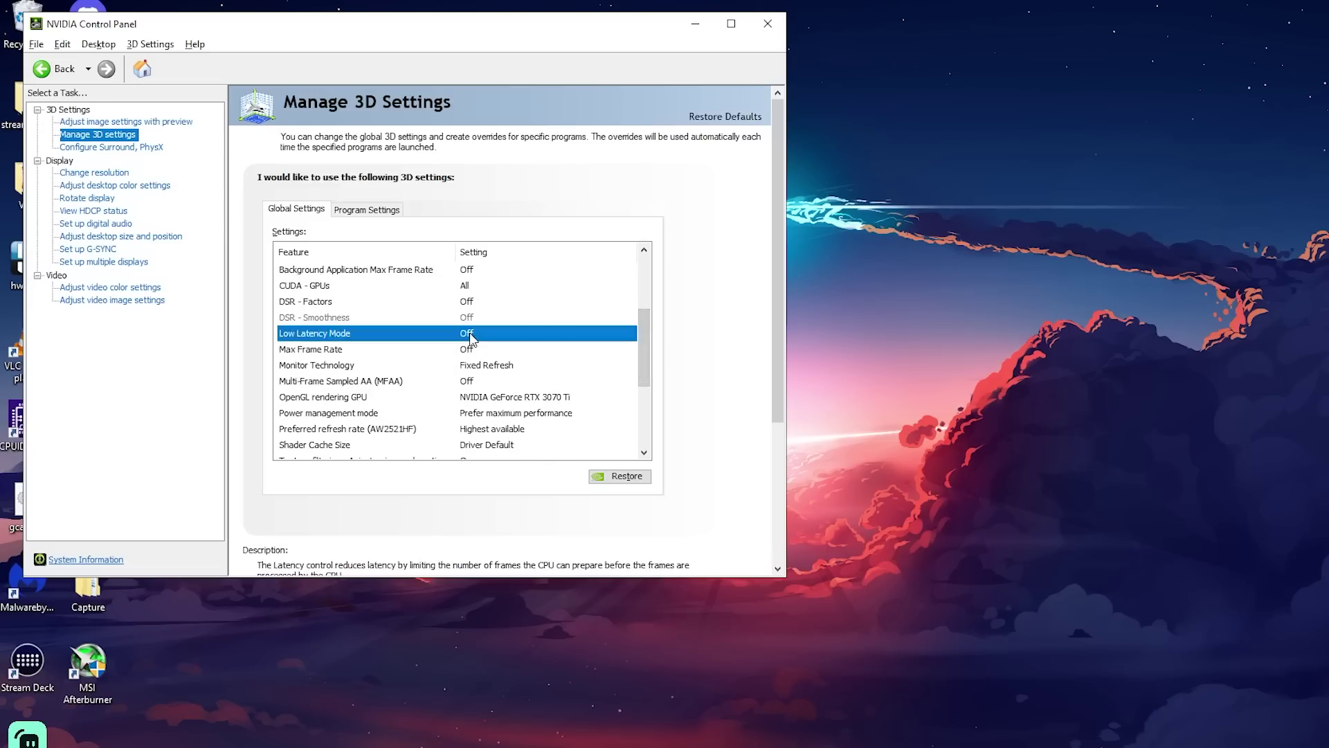
click(471, 337)
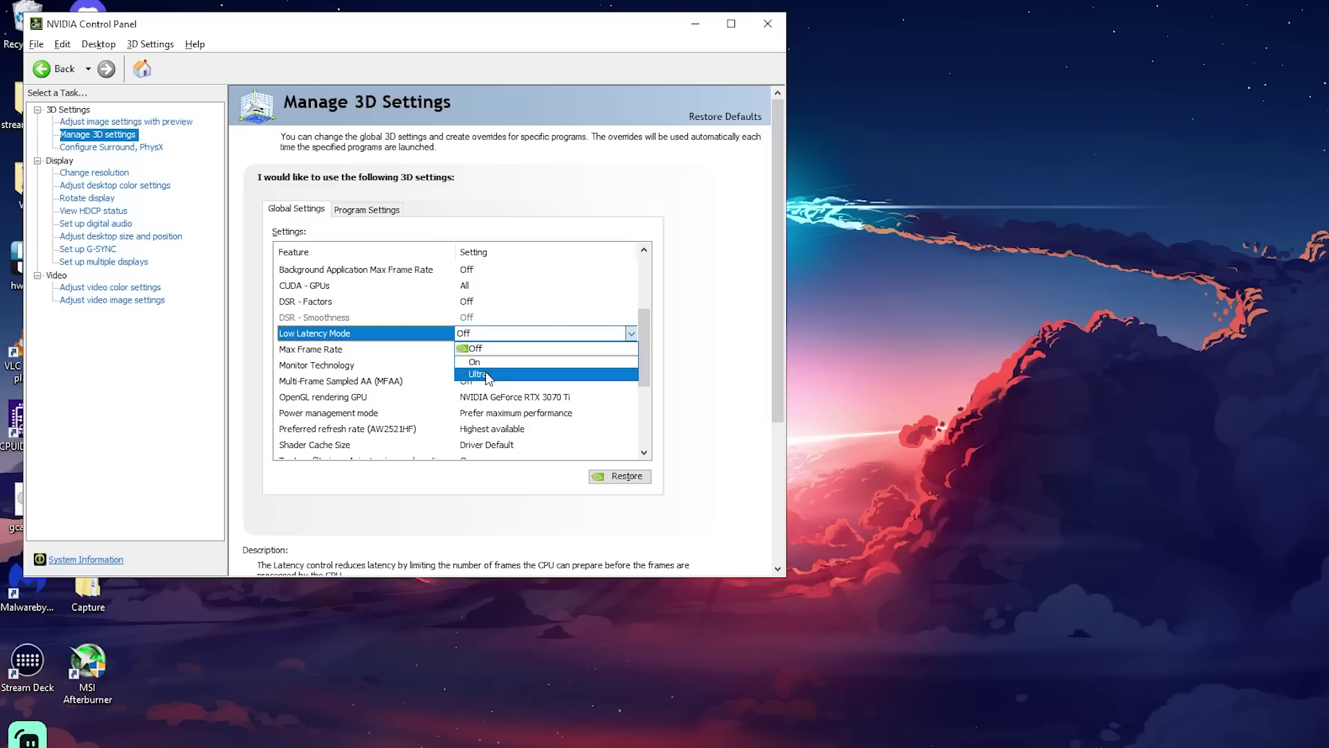
click(486, 375)
Set Shader Cache Size to Unlimited in the global 3D settings and apply the changes.
drag(644, 302, 646, 375)
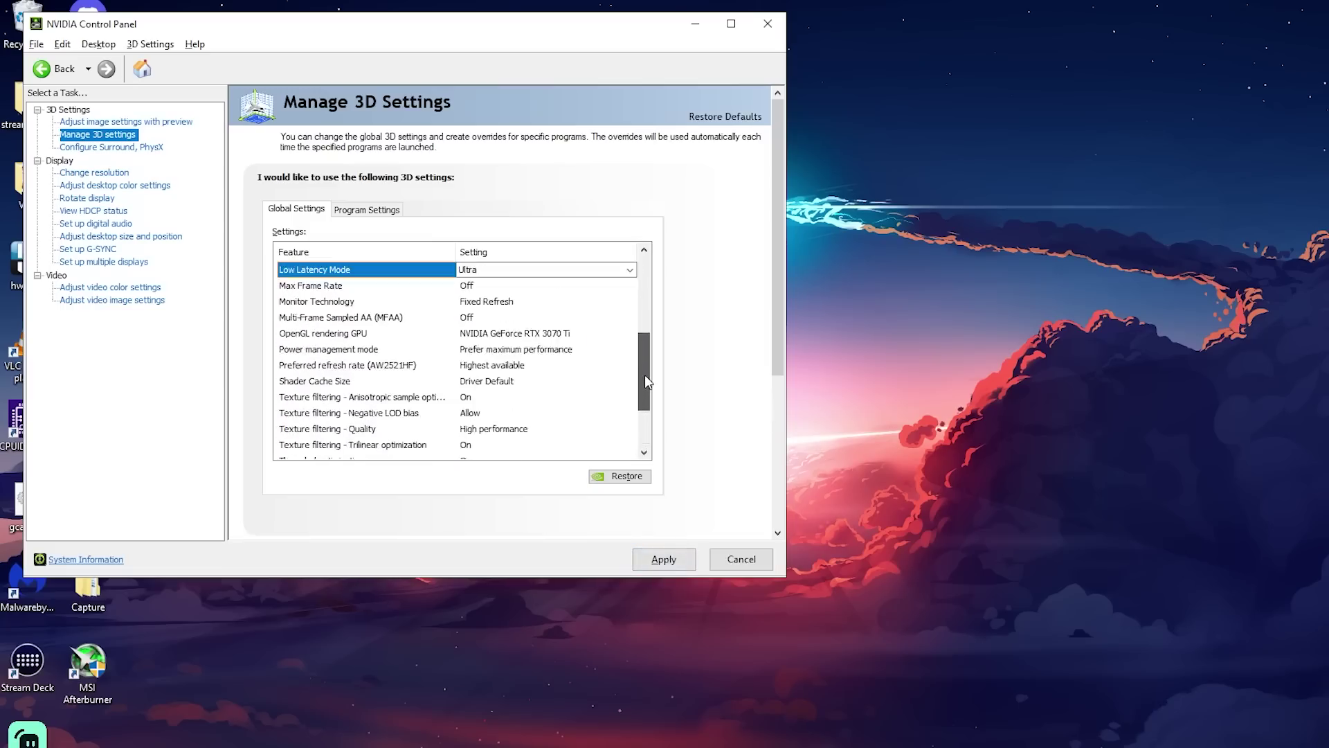
click(493, 383)
click(500, 382)
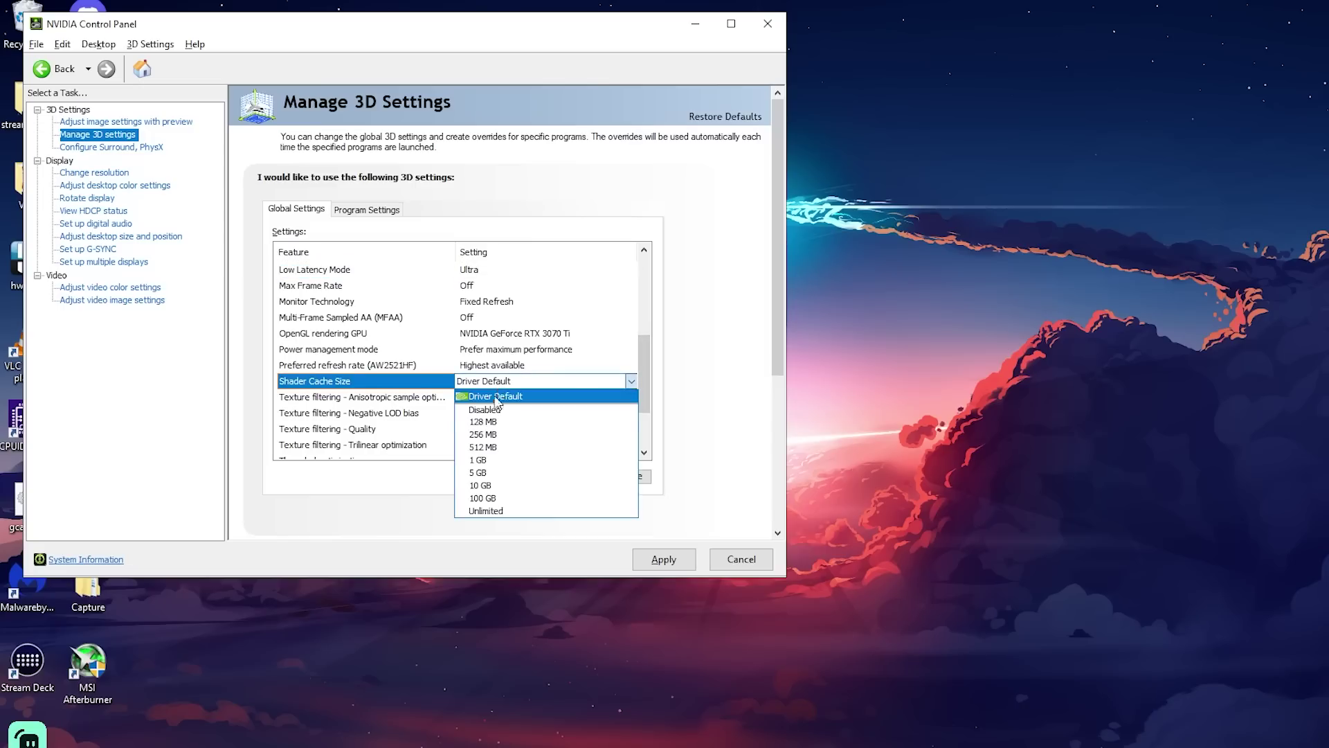
click(499, 512)
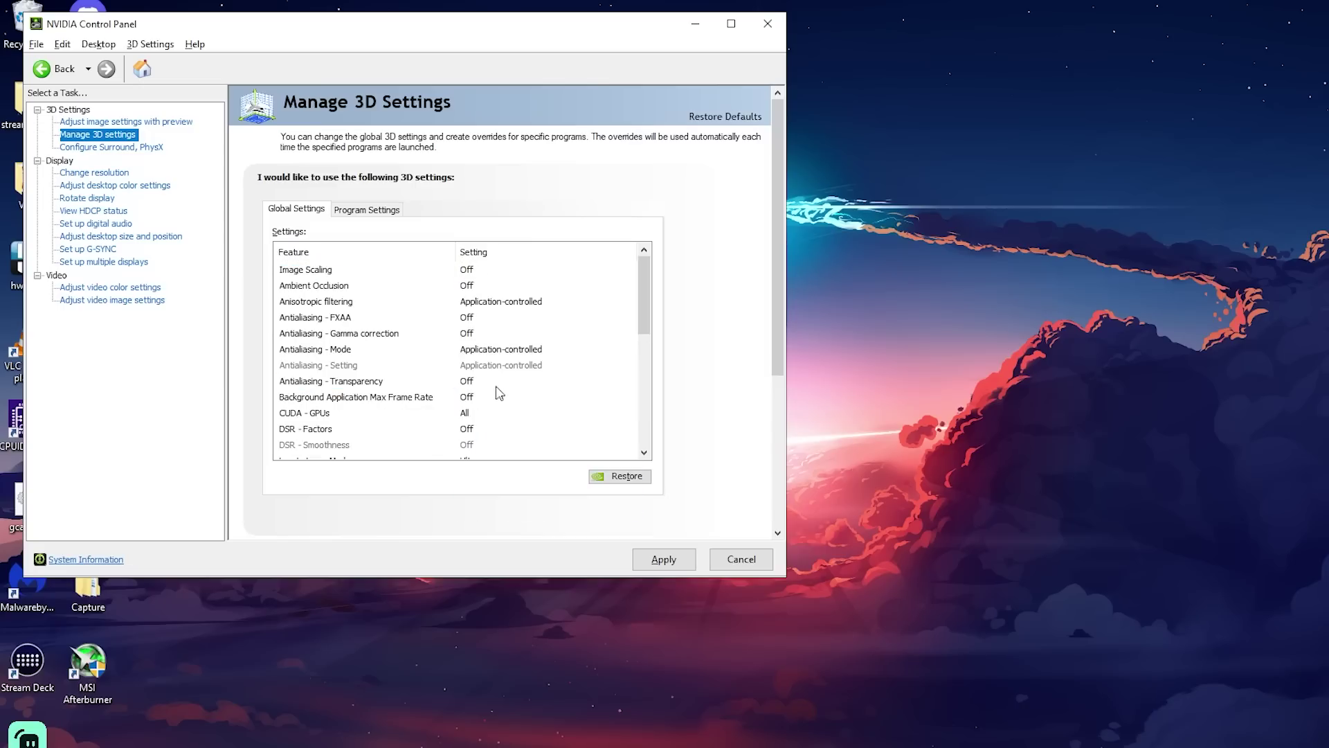
click(662, 559)
drag(649, 337, 648, 287)
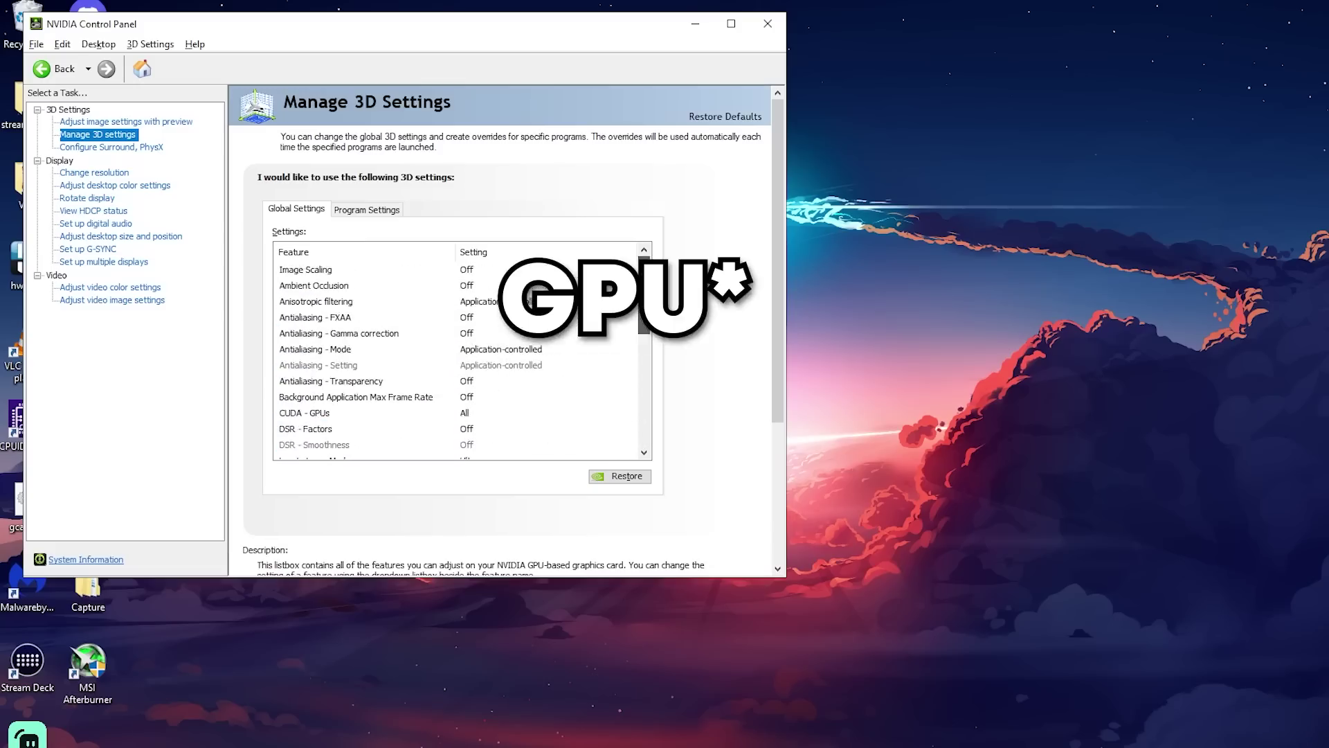
Set the PhysX processor to NVIDIA GeForce RTX 3070 Ti and apply it.
click(115, 147)
click(609, 237)
click(605, 265)
click(663, 559)
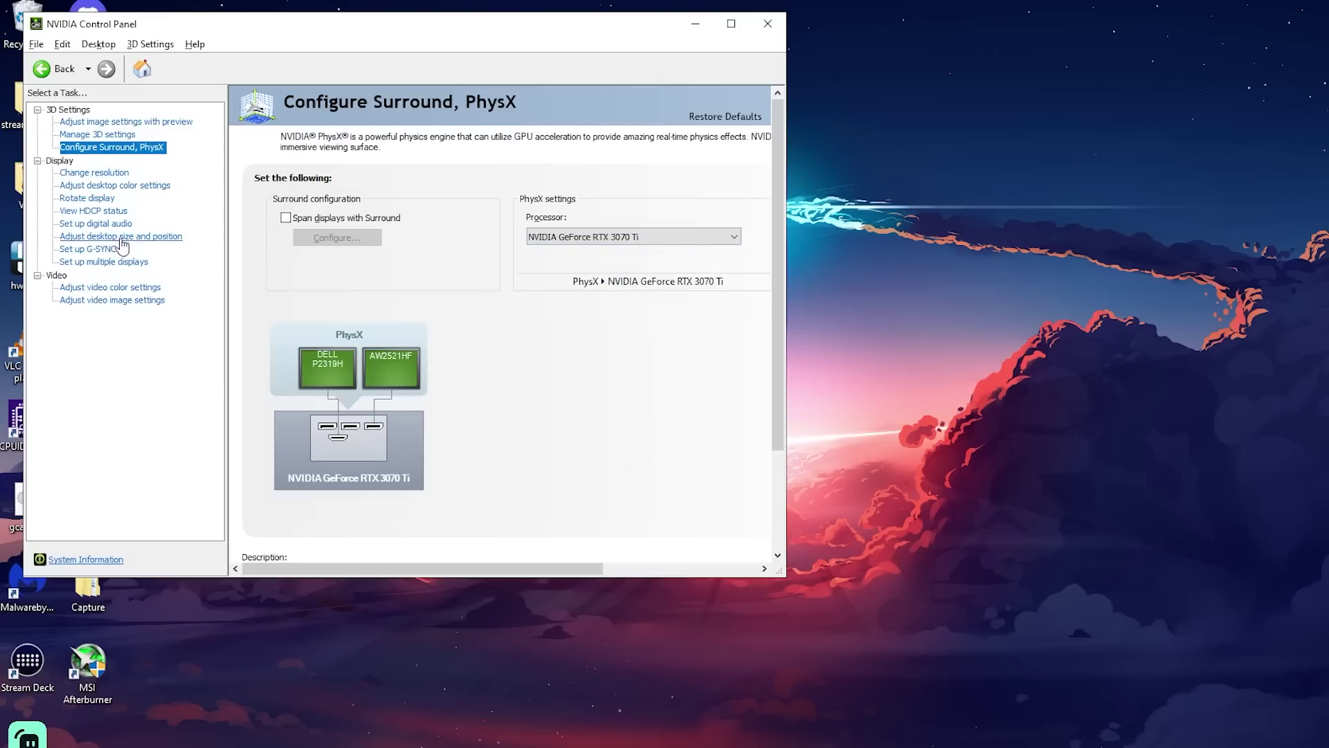
Review the display's resolution and refresh rate and its desktop scaling mode, scaling device and override option, and close the NVIDIA Control Panel.
click(103, 175)
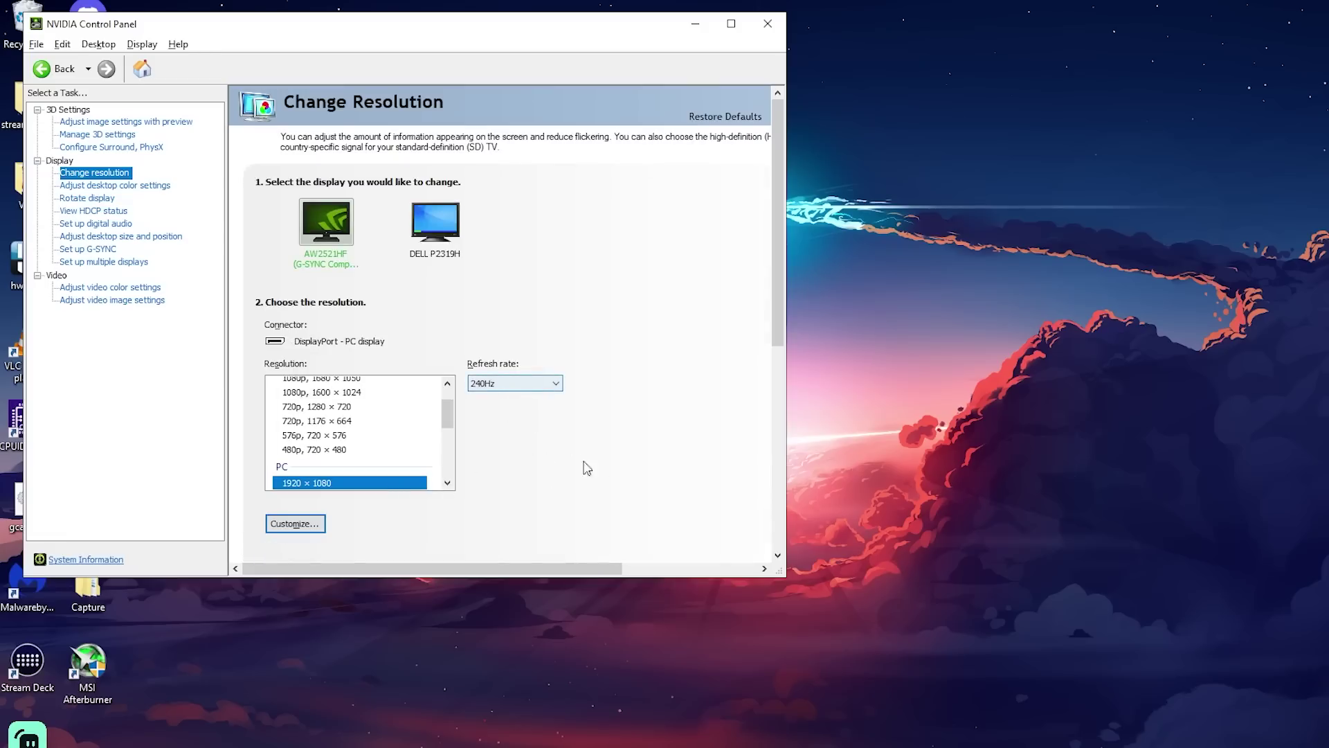
click(125, 237)
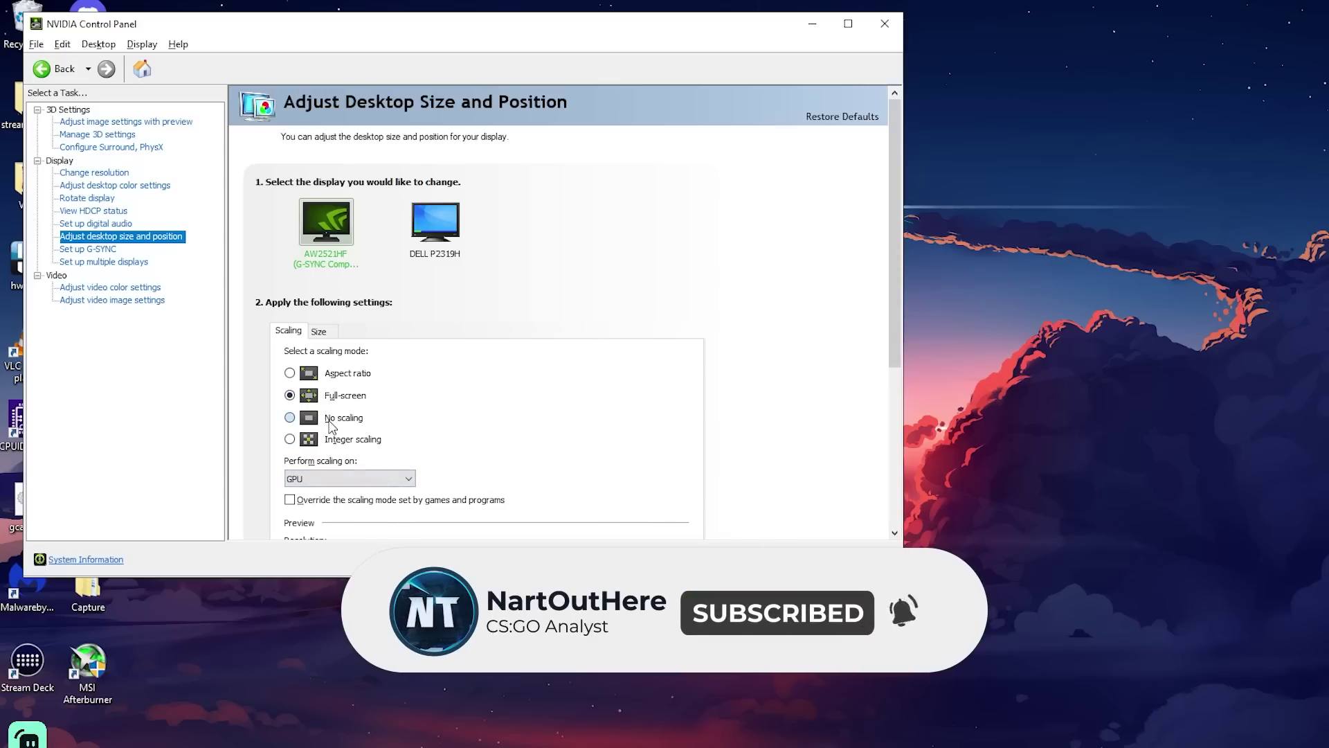
click(333, 418)
click(349, 478)
click(341, 504)
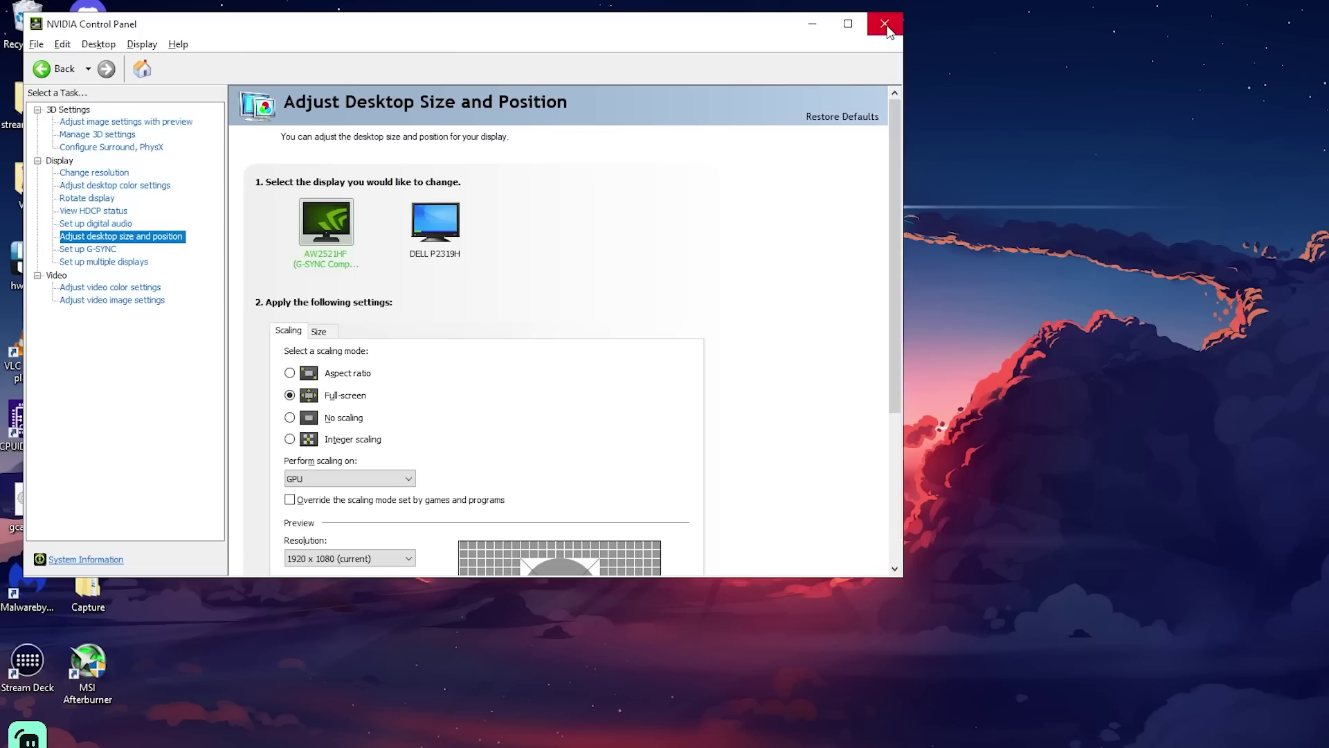
click(885, 25)
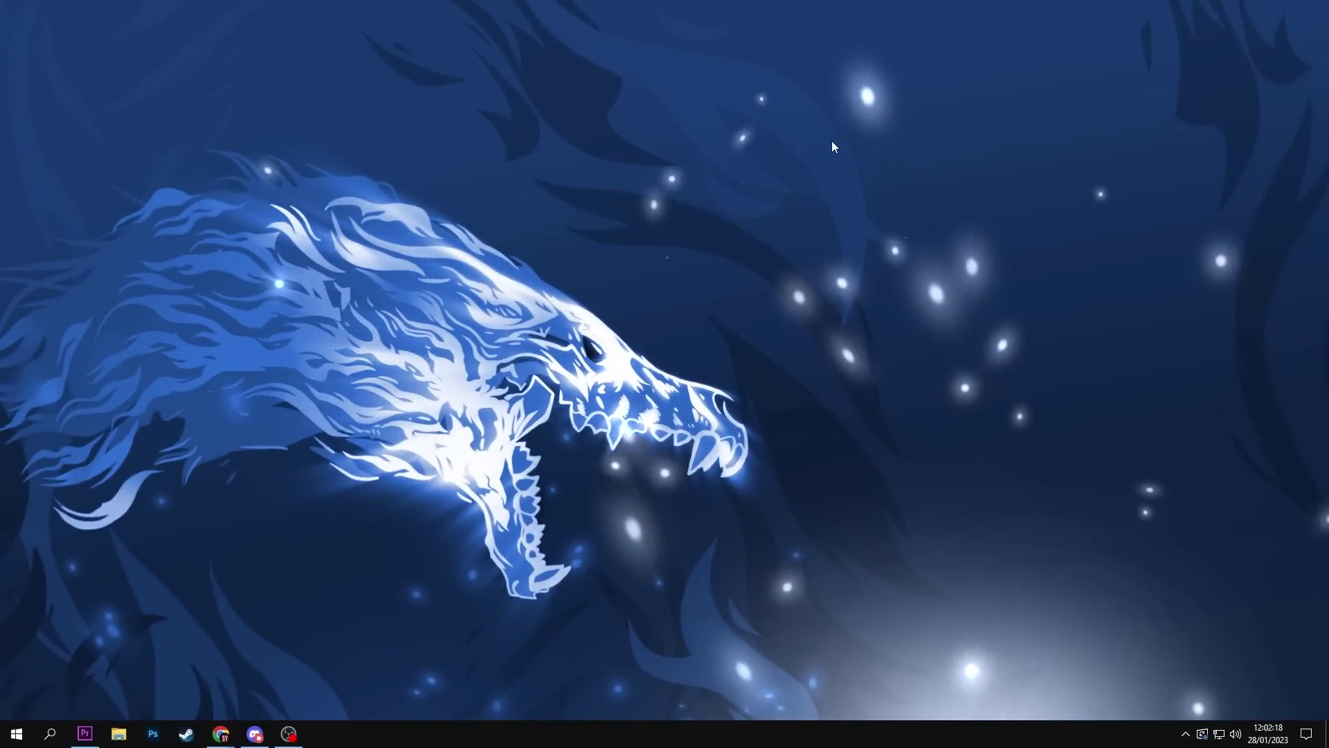
Search Windows for "system sounds" and open the system sound settings.
click(17, 735)
text(sy)
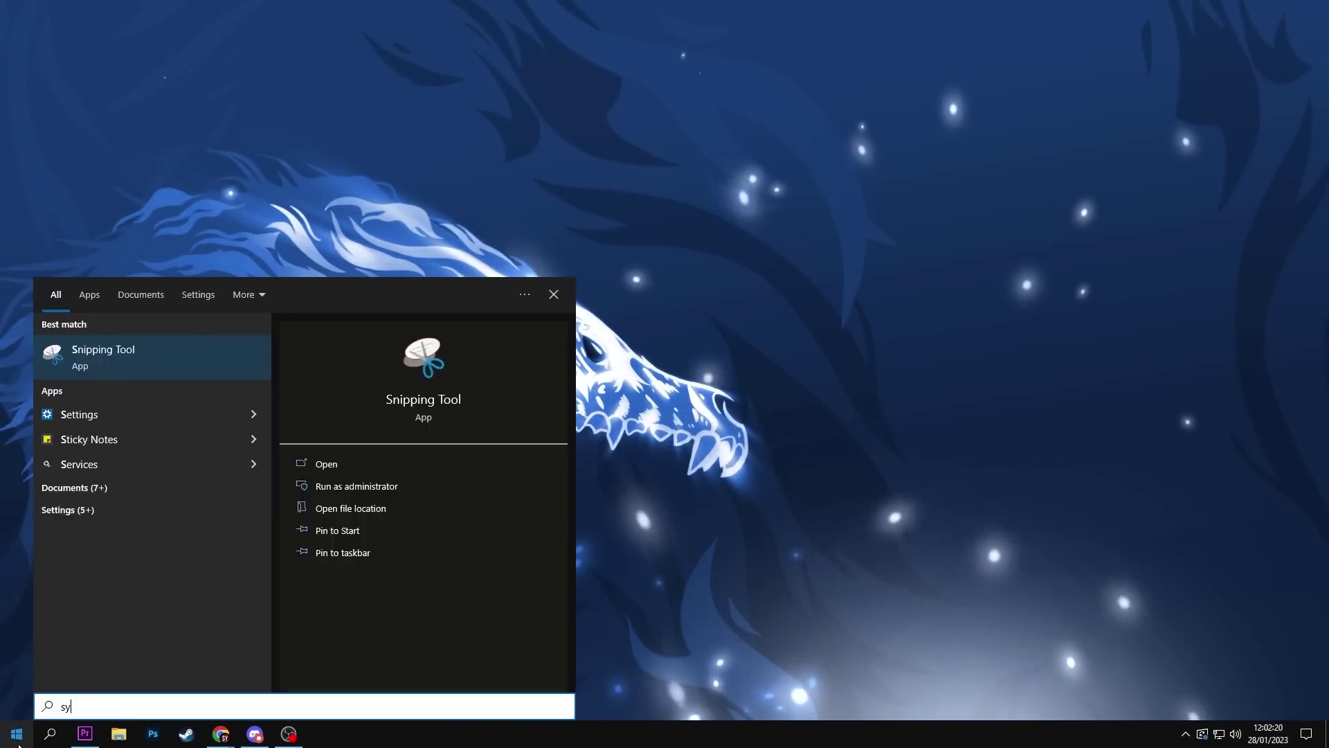
text(stem sounds)
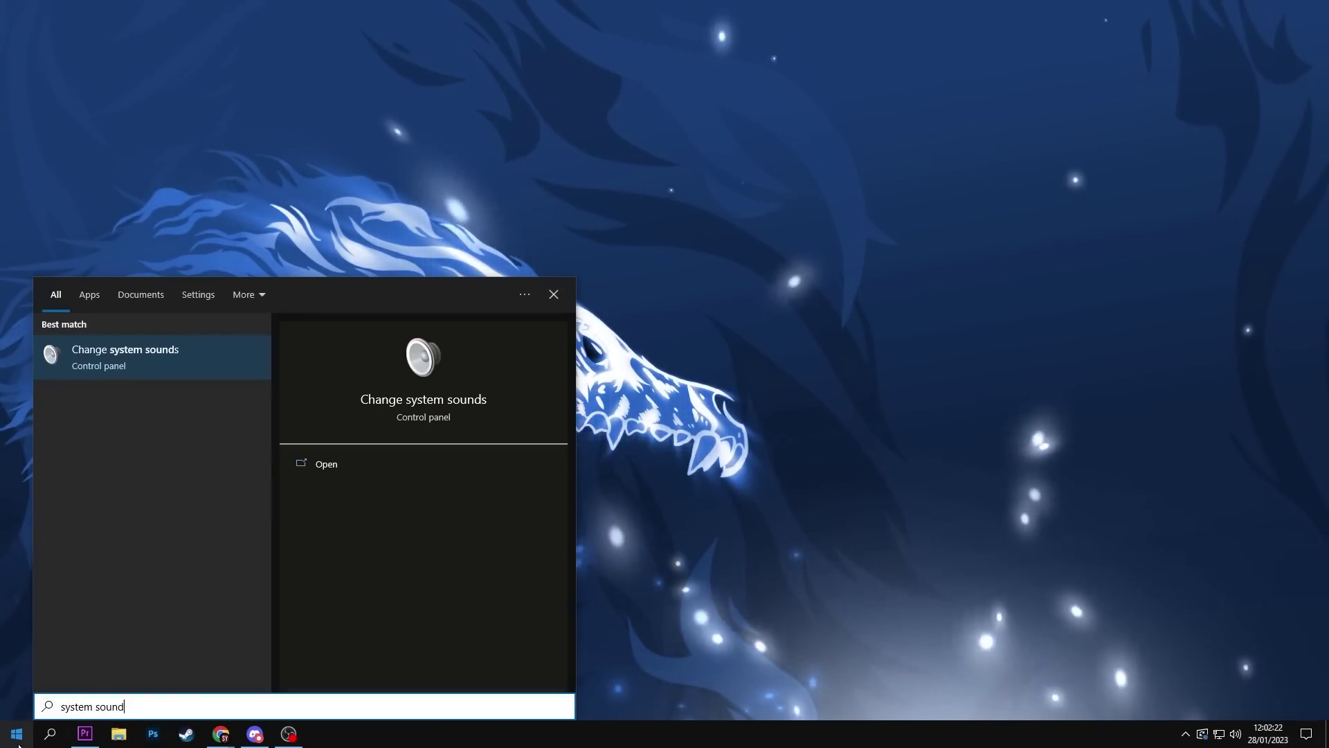
click(167, 360)
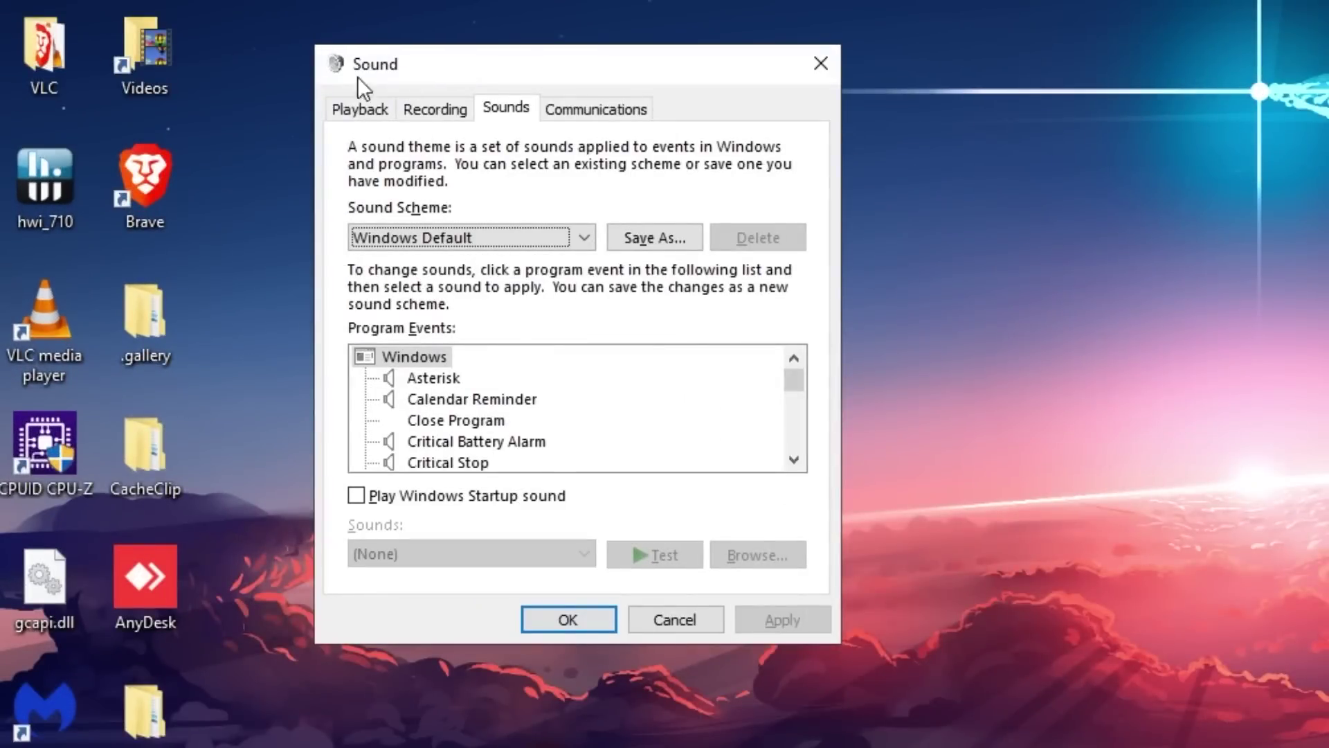
Disable the Speakers, Headphones and AW2521HF playback devices.
click(359, 107)
scroll(796, 290, down, 1)
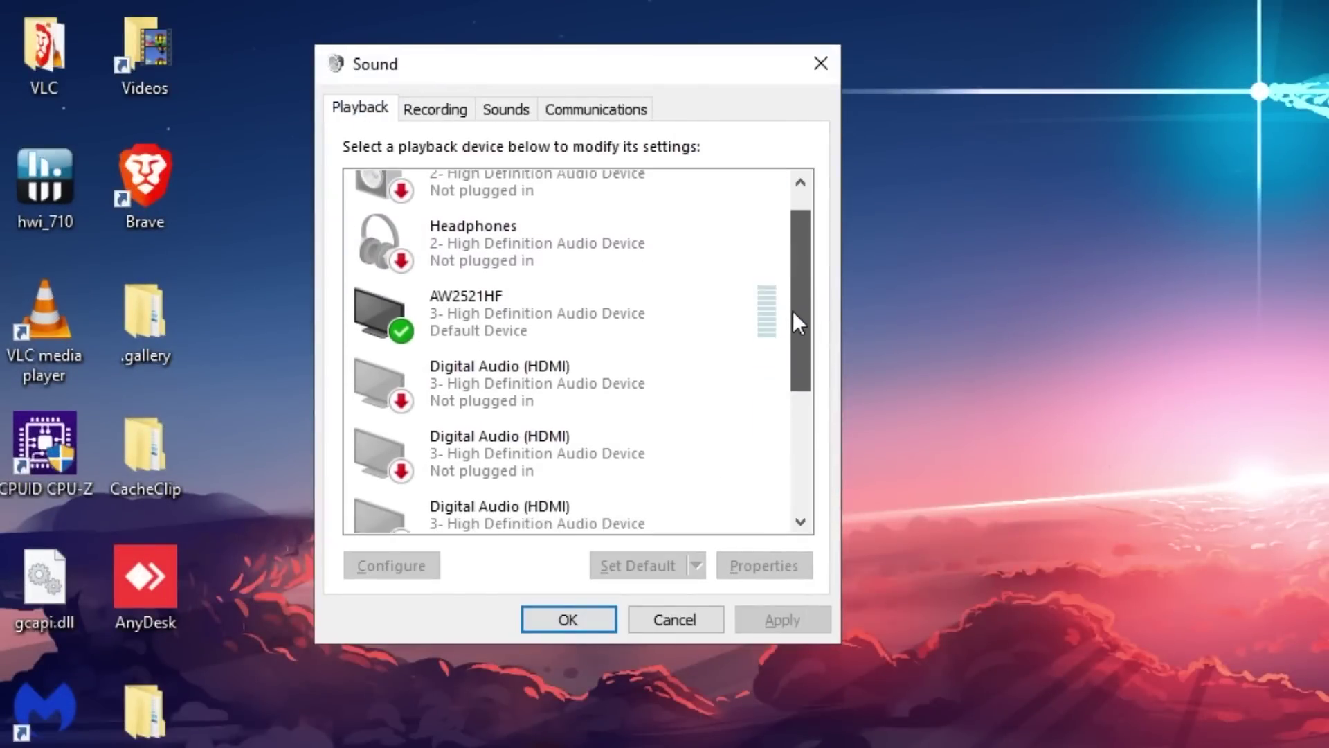
drag(800, 322, 792, 288)
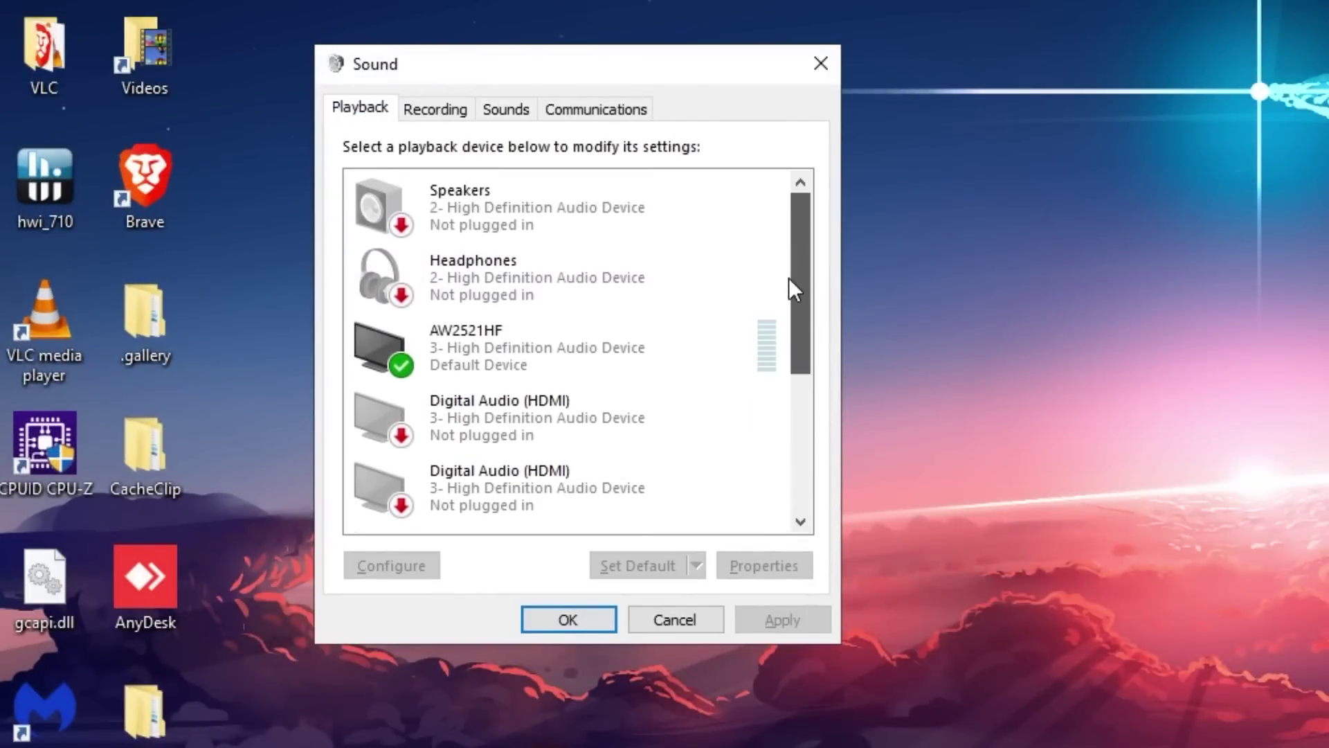
right_click(473, 214)
click(529, 262)
right_click(475, 267)
click(513, 305)
right_click(475, 337)
click(495, 410)
Disable the unused Digital Audio (HDMI) playback devices.
right_click(441, 417)
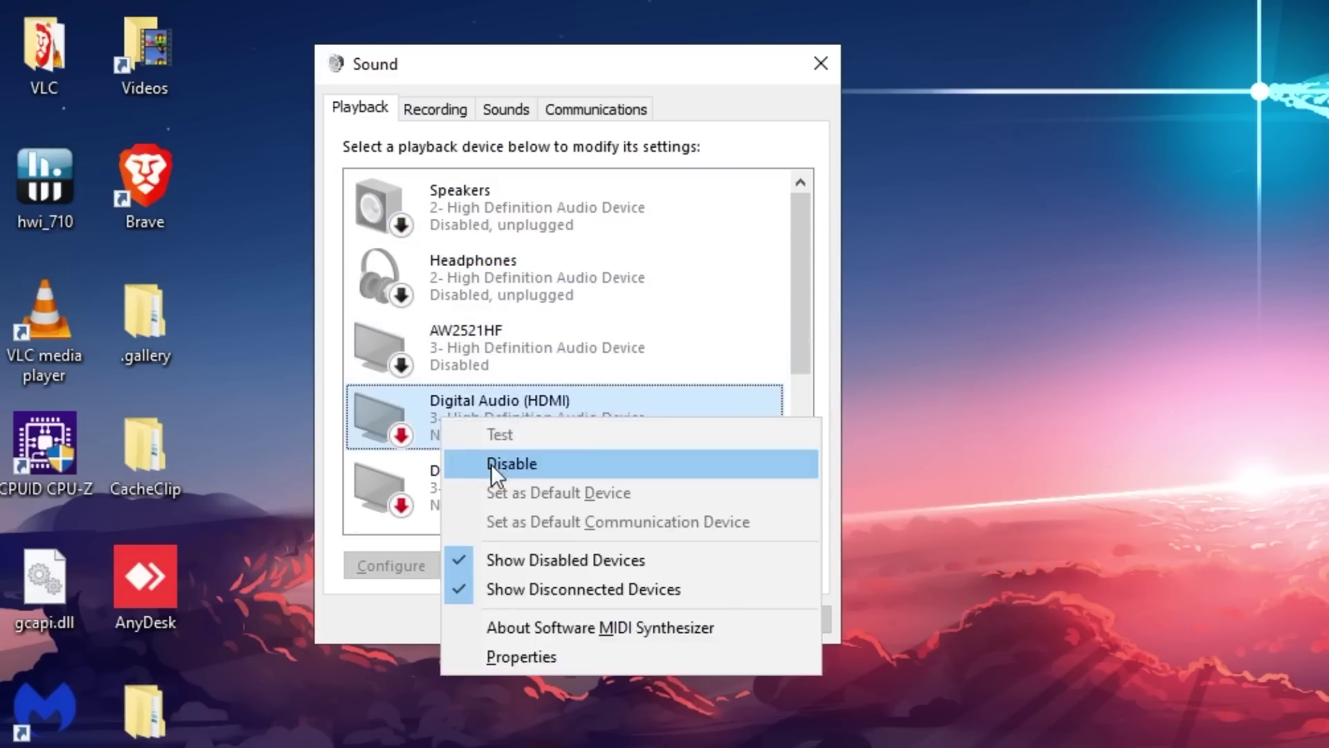
click(492, 464)
scroll(808, 360, down, 4)
right_click(540, 267)
click(609, 314)
right_click(418, 327)
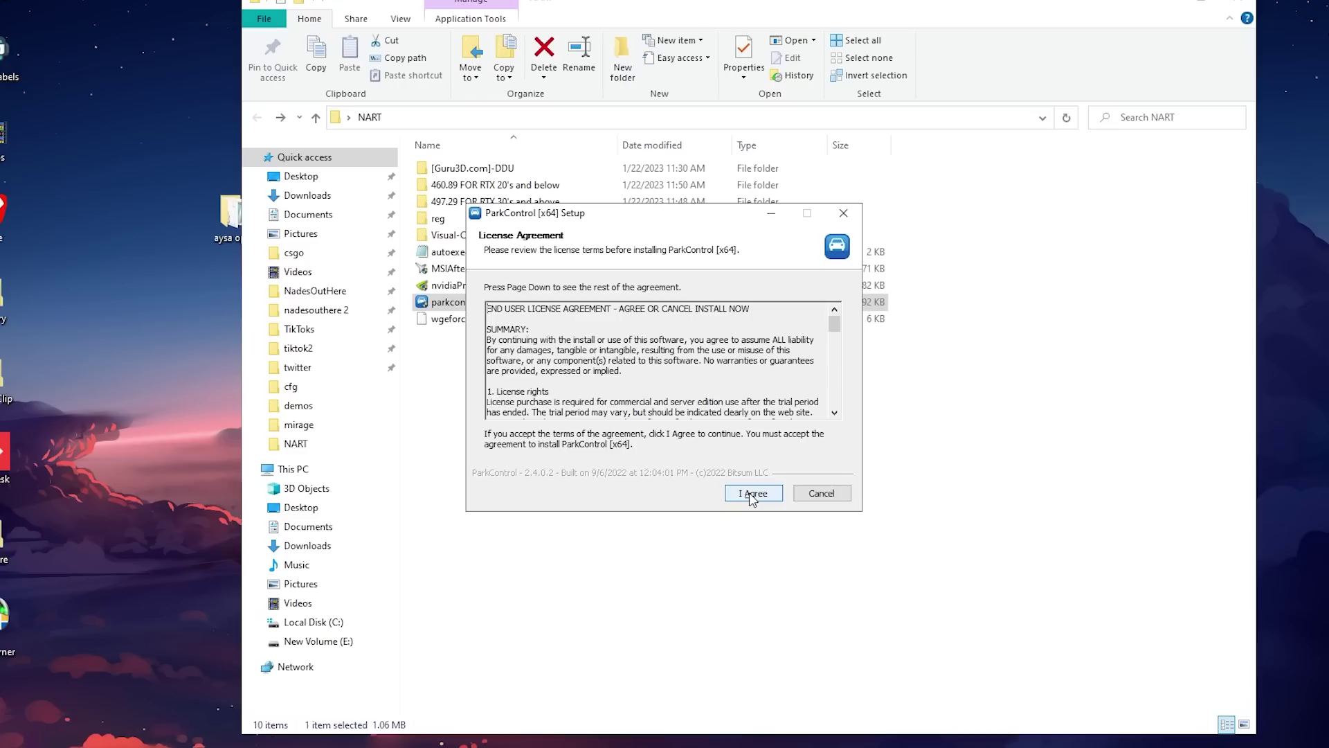
Install ParkControl with Start menu shortcuts and without automatic launch, and find the installed program to open it.
click(750, 494)
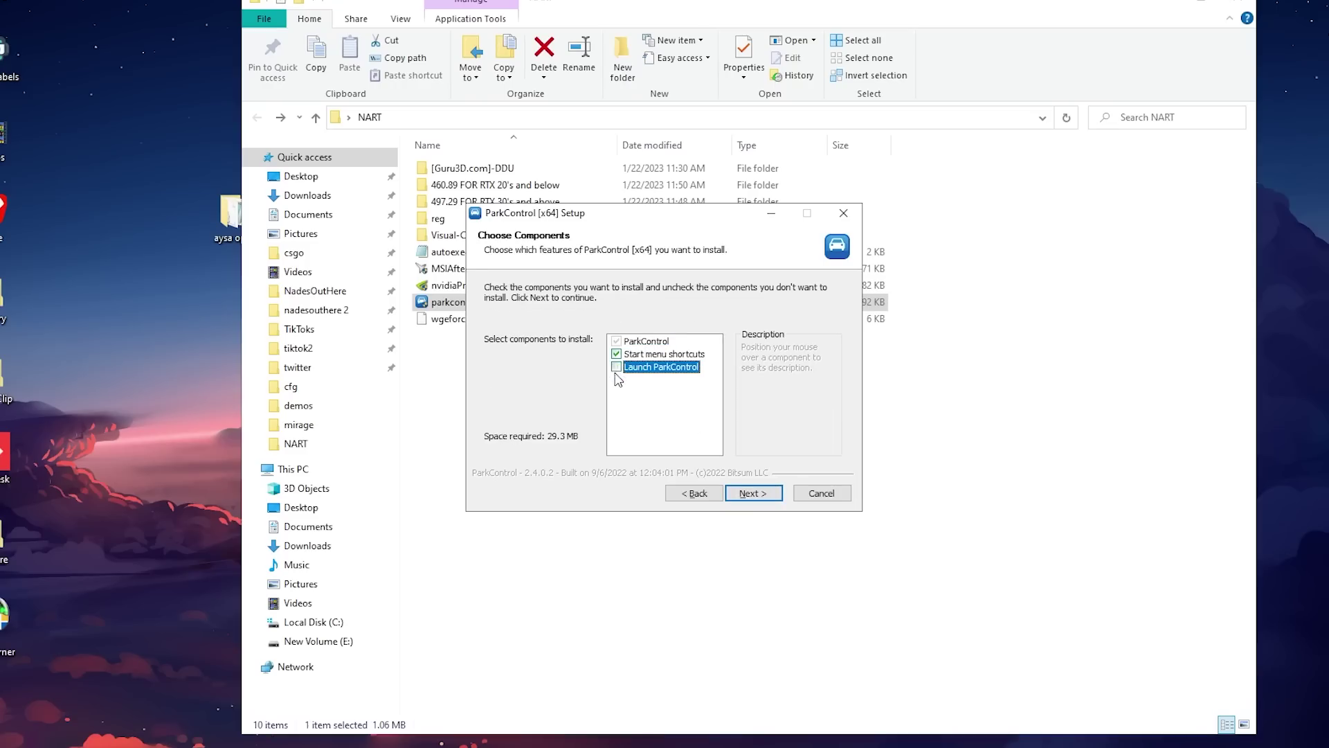
click(754, 493)
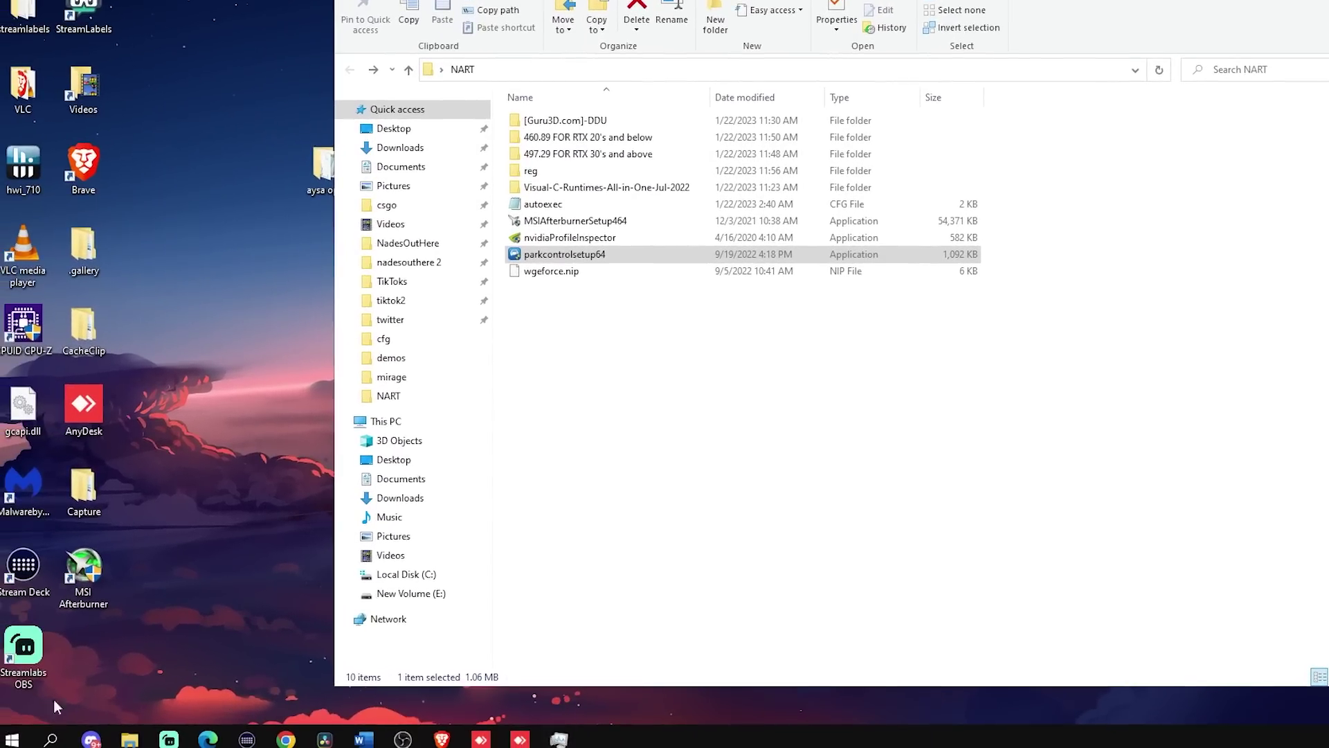
click(12, 739)
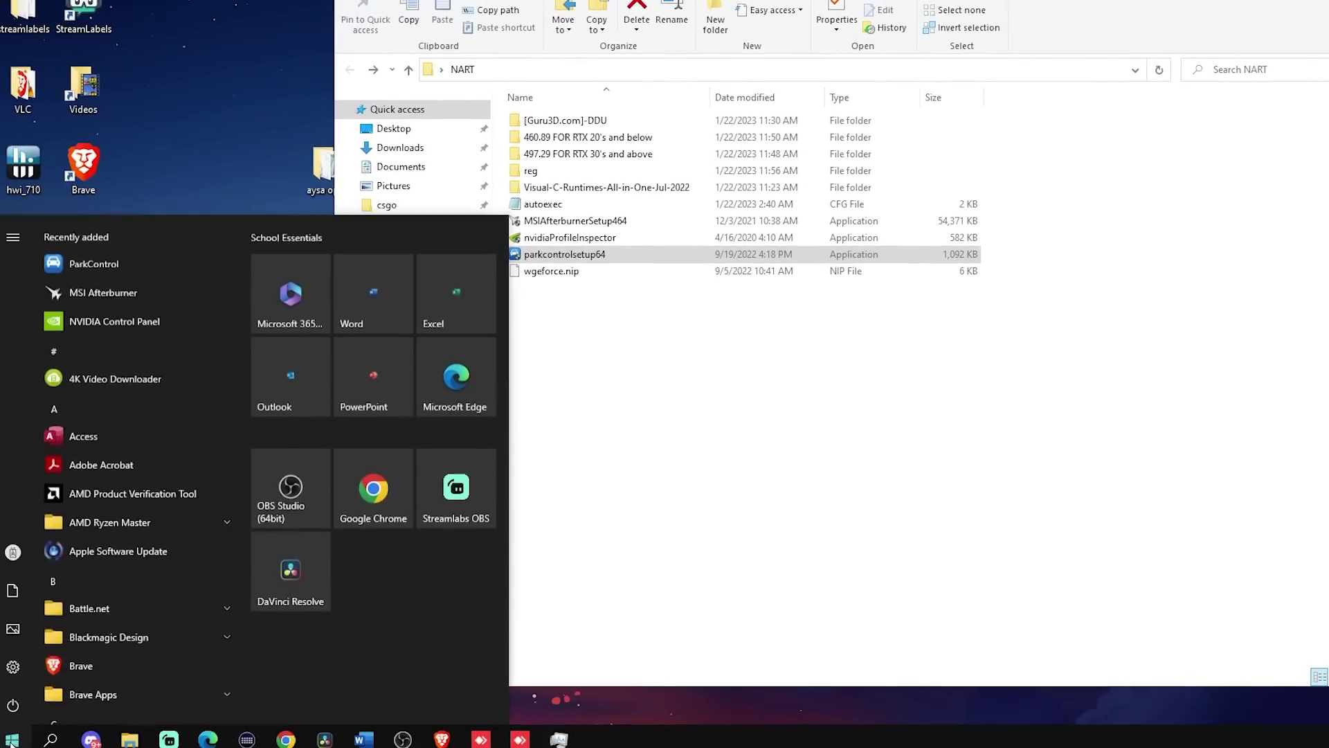
scroll(162, 572, down, 15)
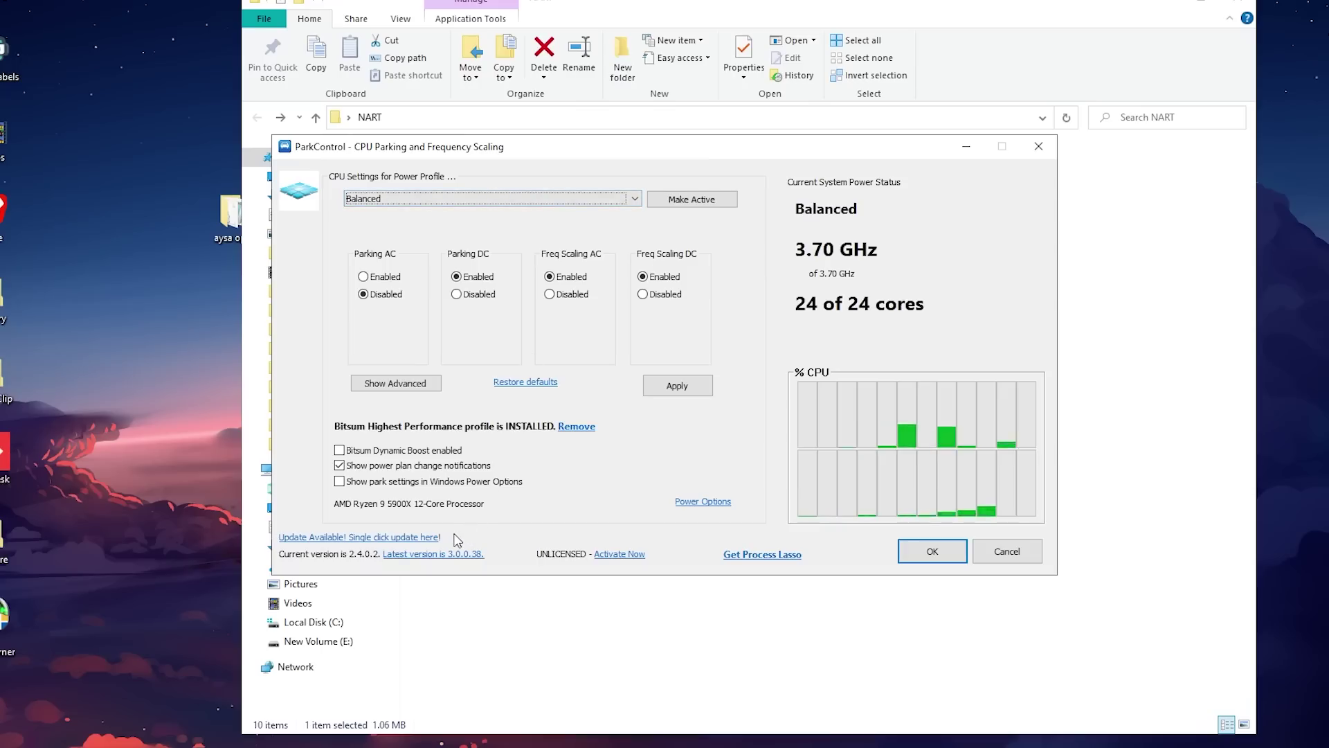
Update ParkControl to version 3.0.0.38 and select the Bitsum Highest Performance power profile.
click(343, 538)
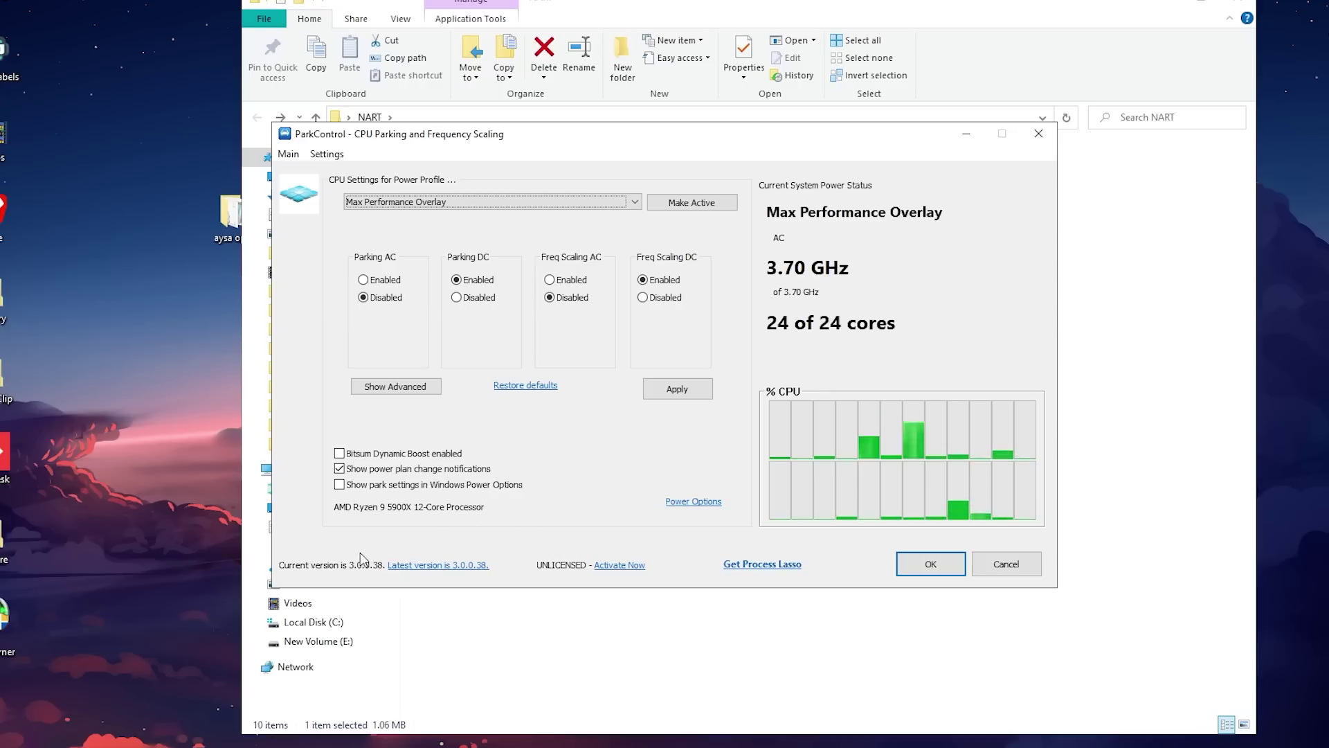
click(468, 202)
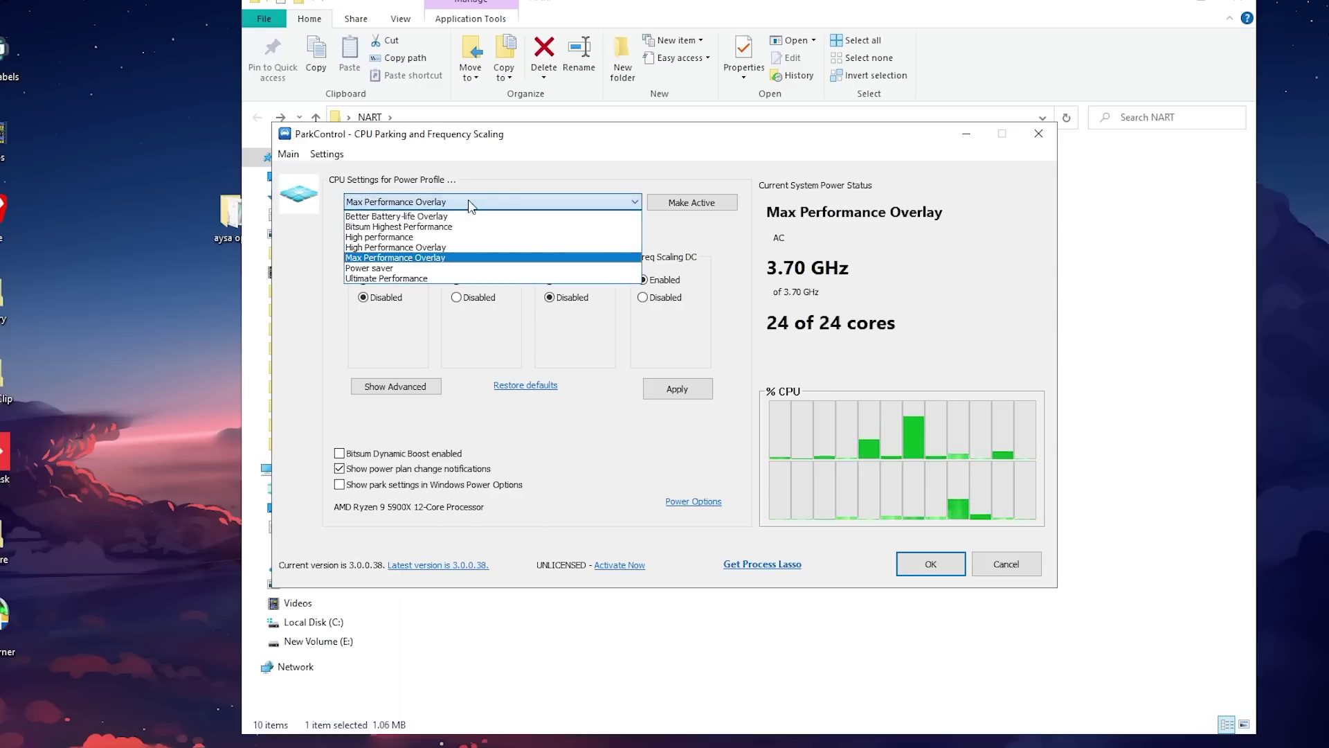
click(443, 228)
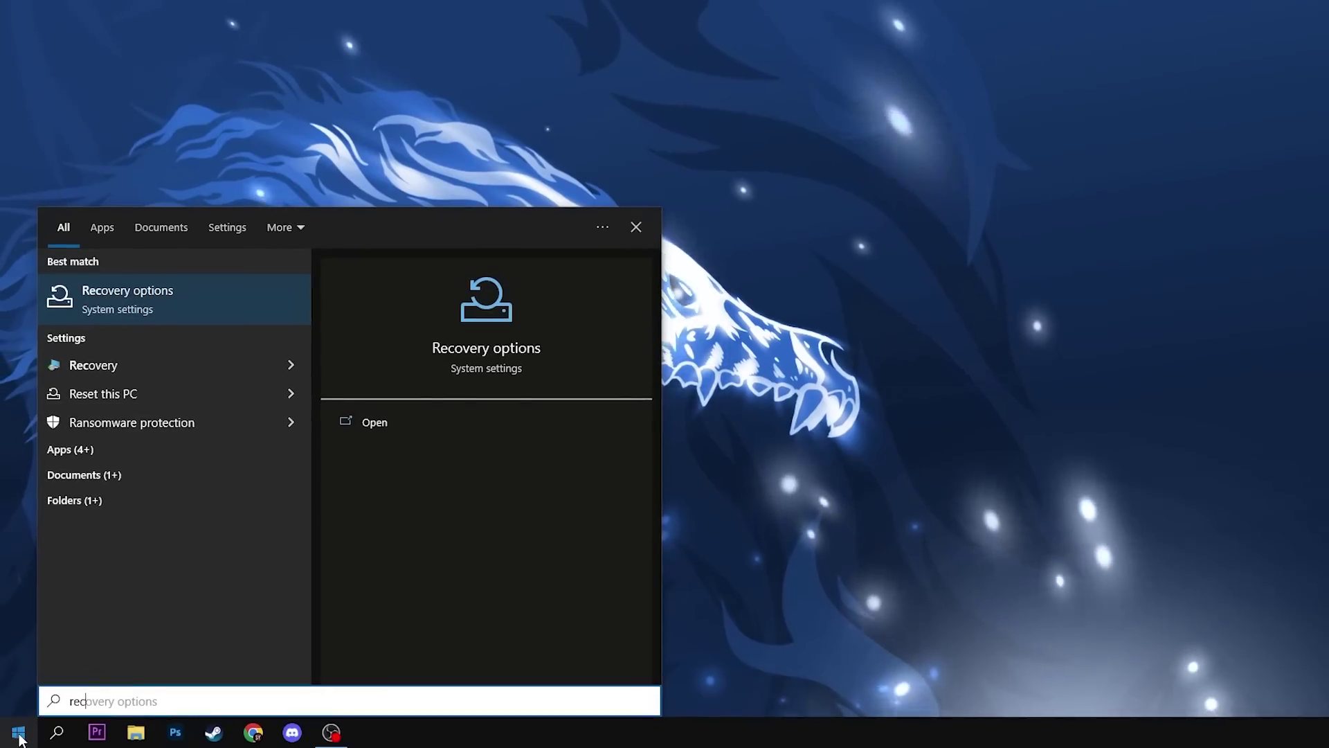
Restart the PC through the Advanced start-up recovery option and enter its UEFI Firmware Settings.
click(18, 735)
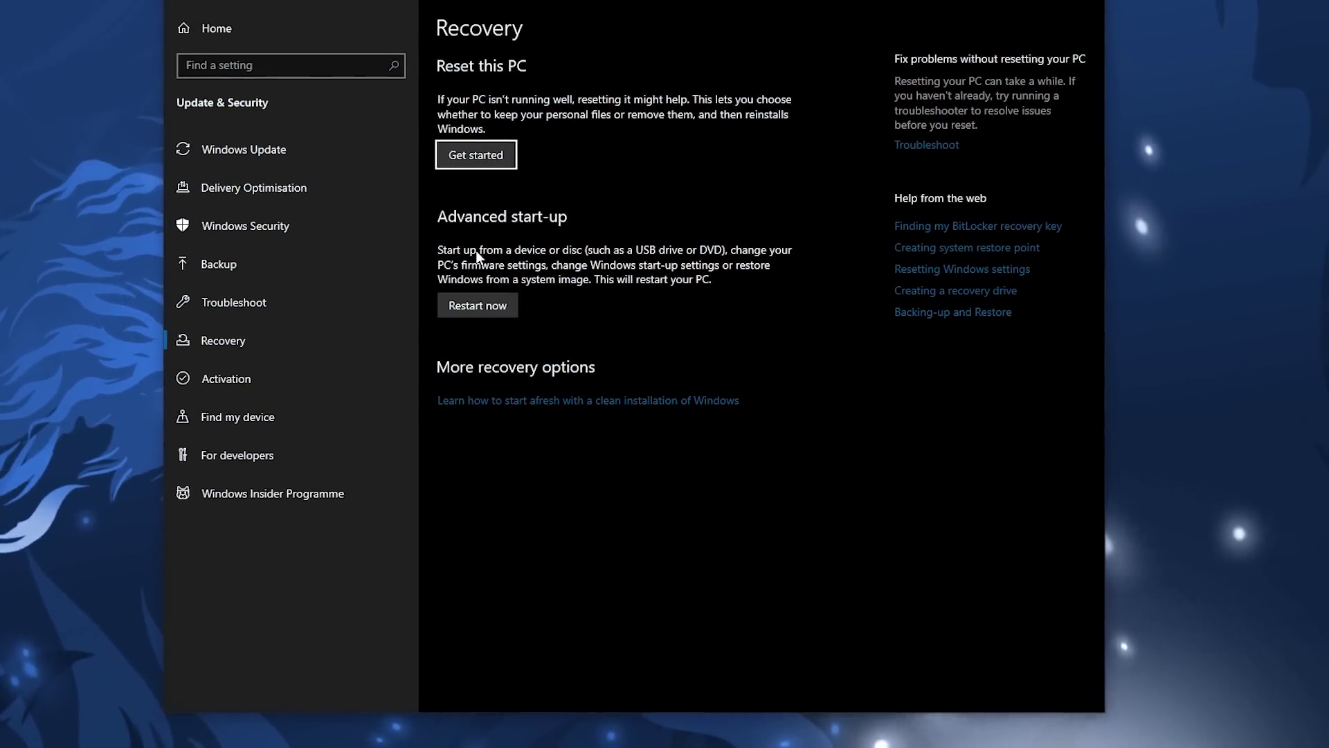
click(491, 312)
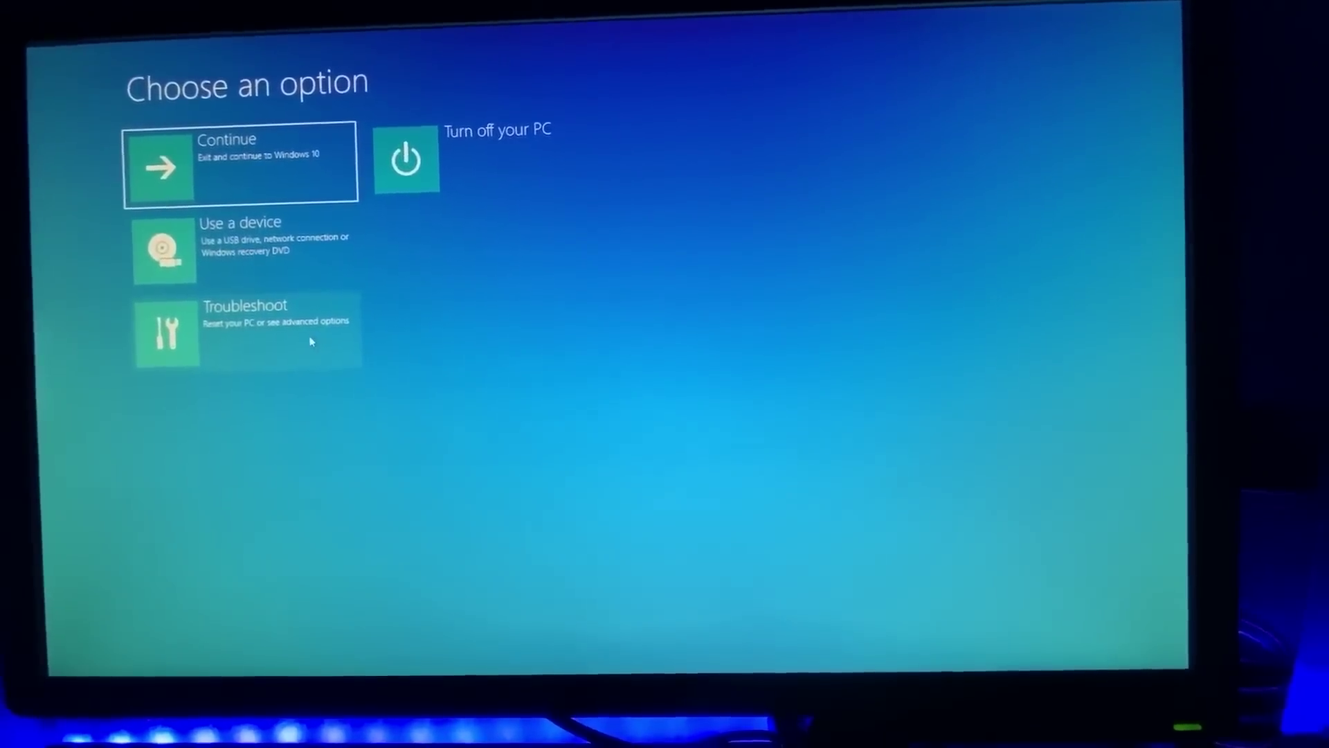
click(309, 340)
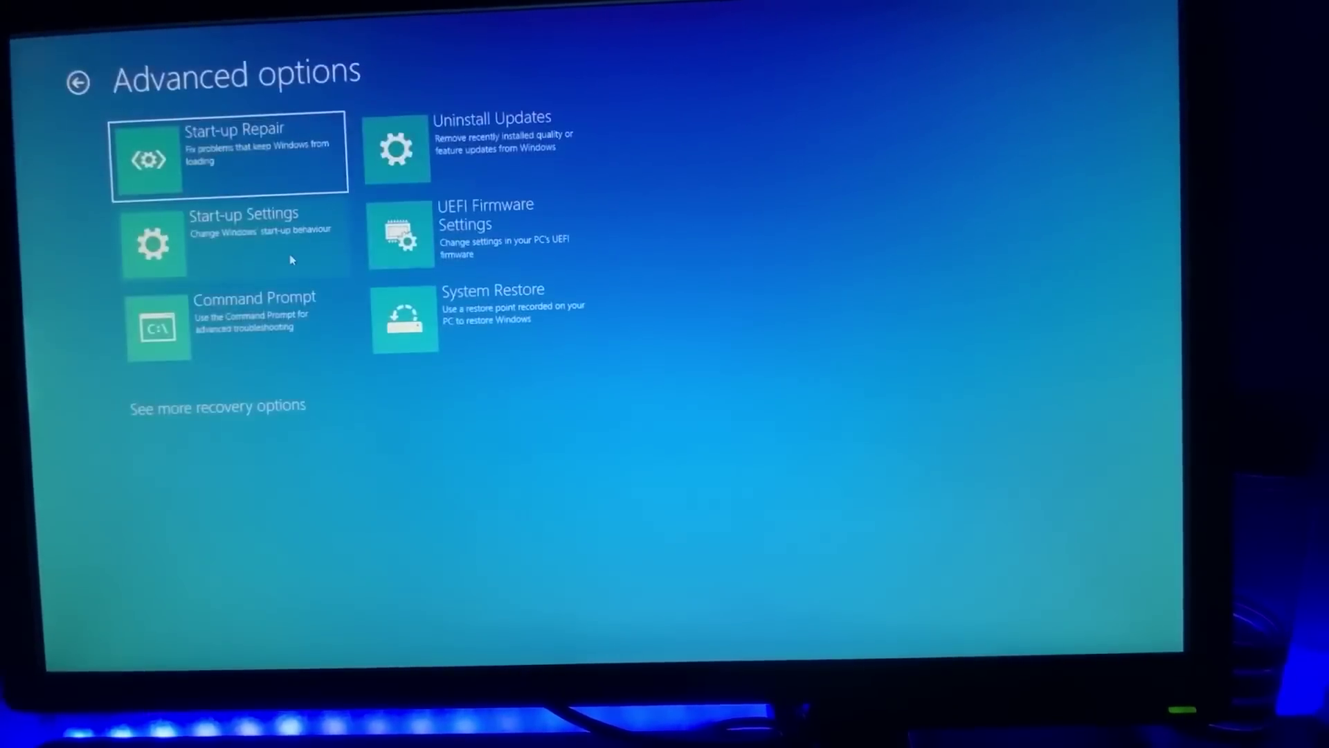
click(488, 251)
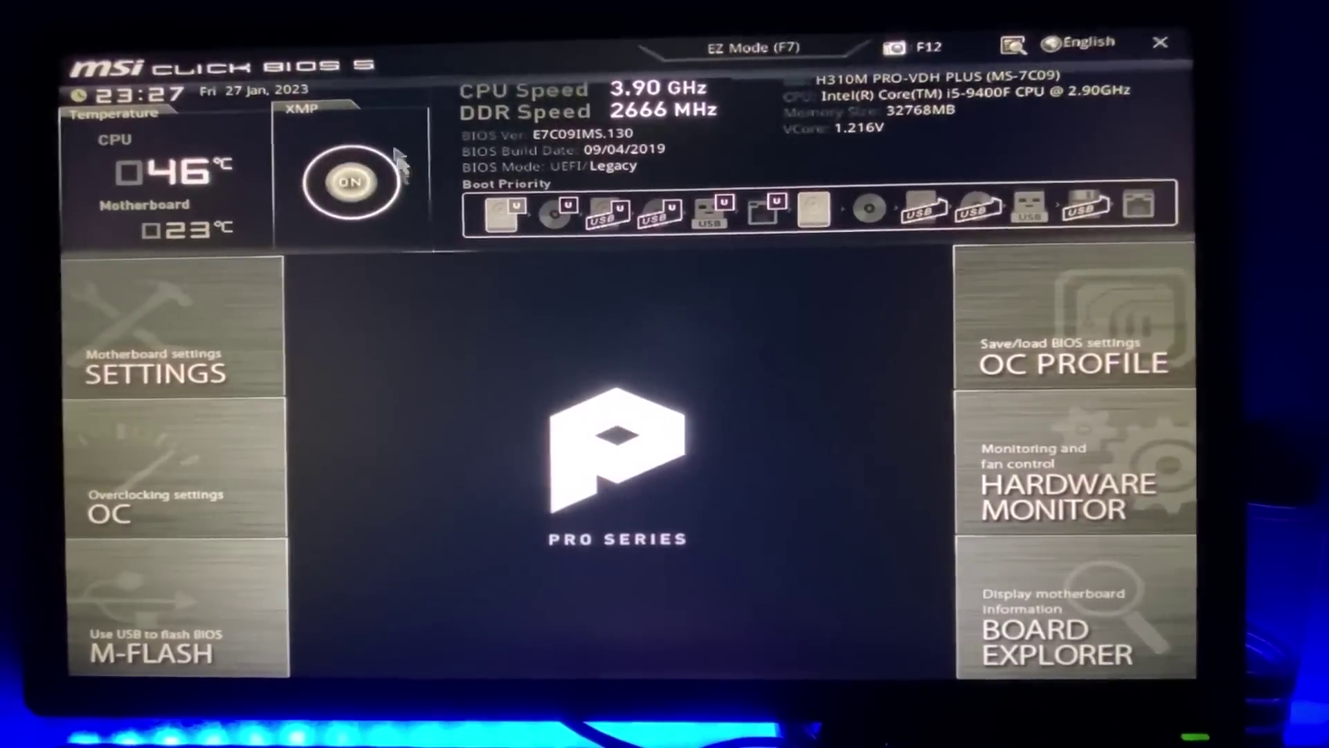
Look through web results on how to enable XMP, and save the BIOS settings and exit.
click(232, 297)
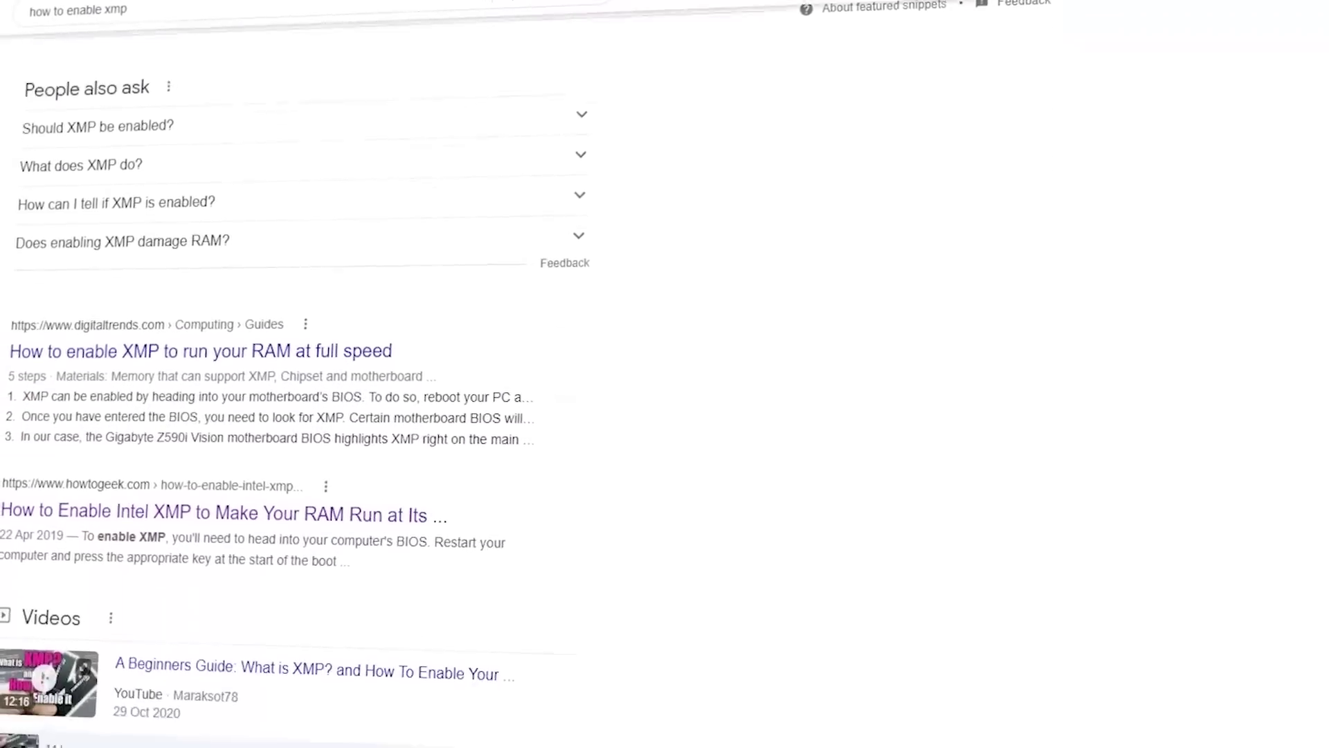
scroll(291, 374, down, 10)
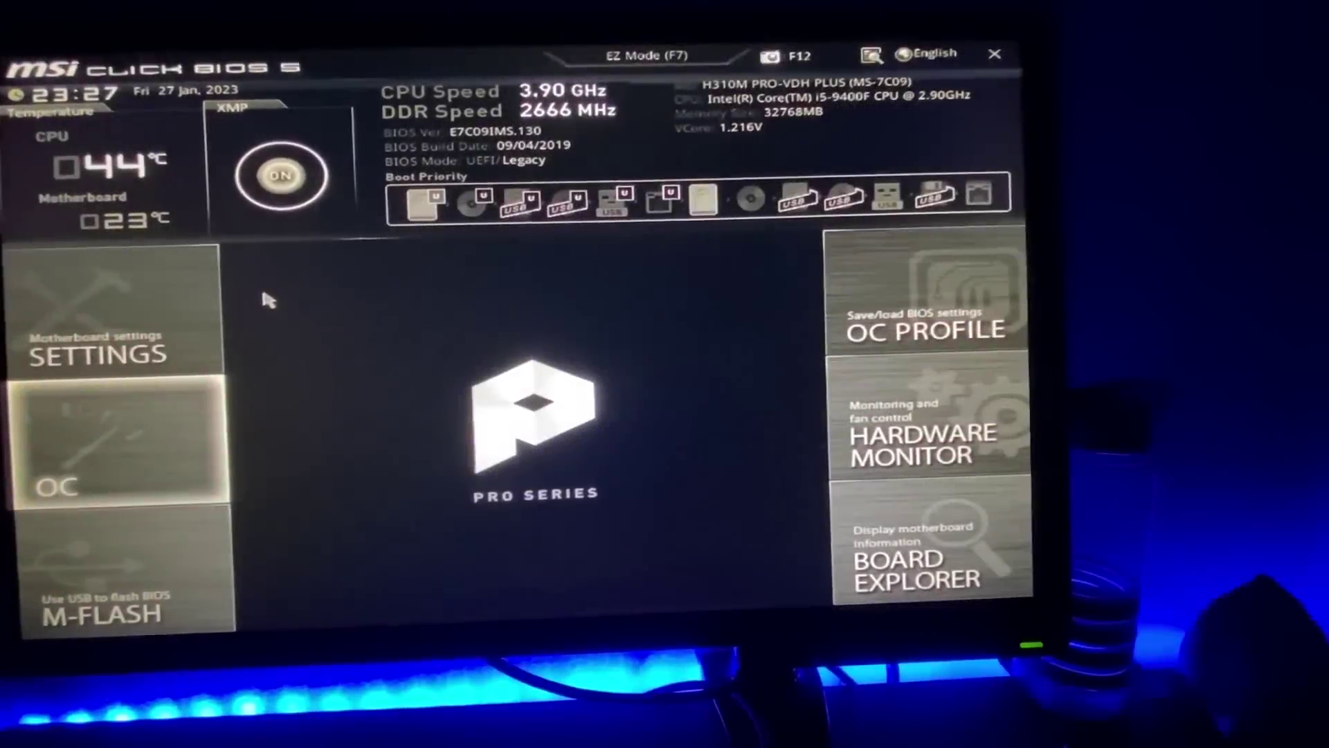
key(F10)
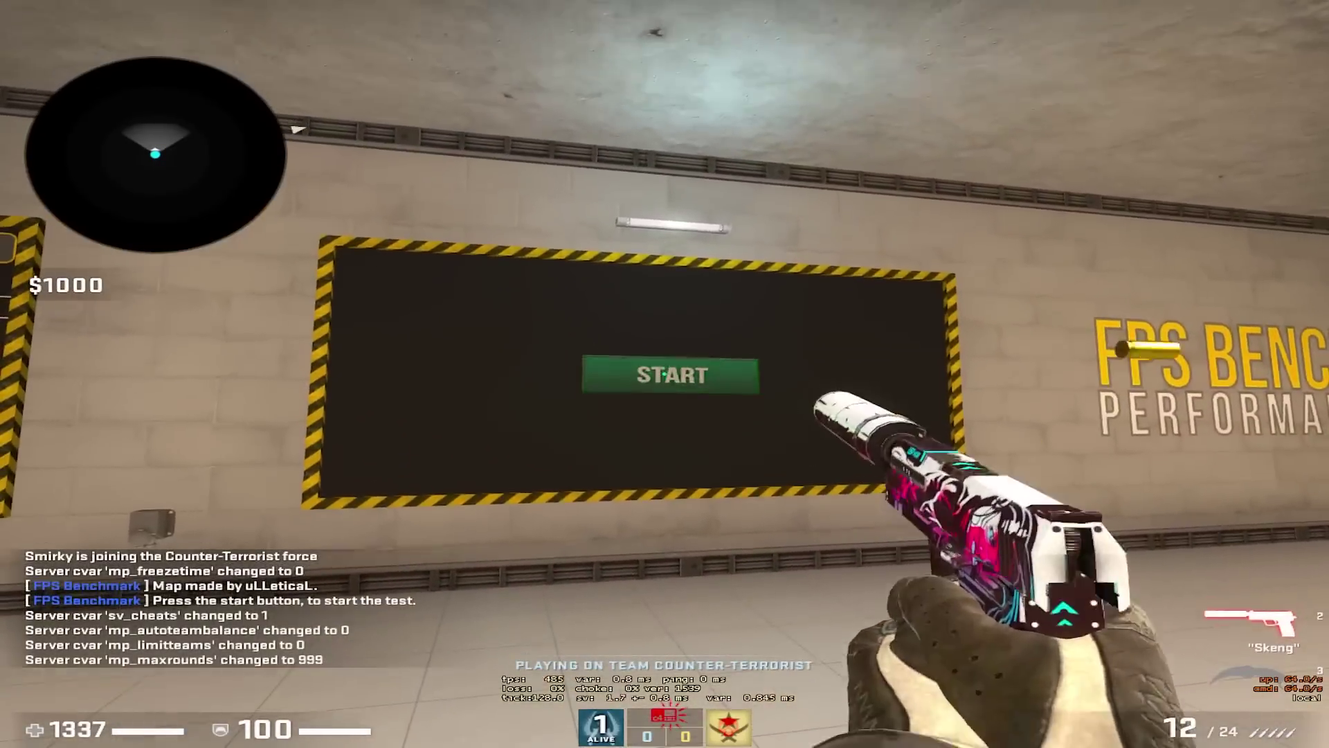
Start the FPS Benchmark performance test in CS:GO.
click(663, 374)
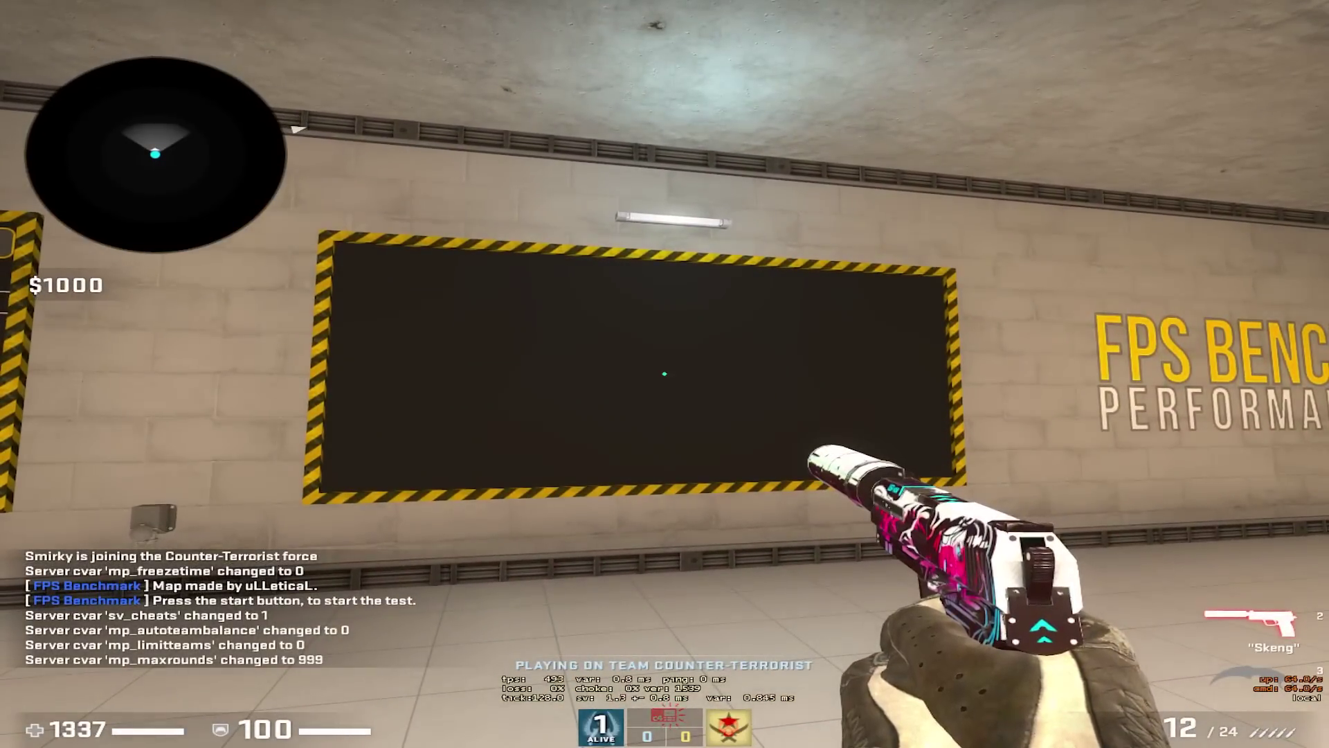